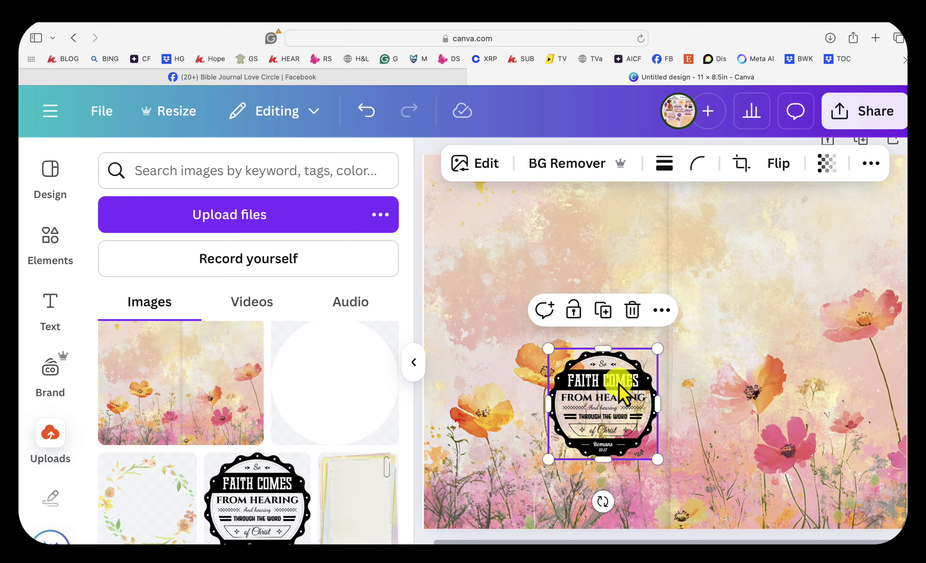
# Move the "Faith Comes" badge to the left page's upper area and place the uploaded paper-clip note image, scaled down, below it.
pyautogui.moveTo(620, 382); pyautogui.dragTo(562, 250)
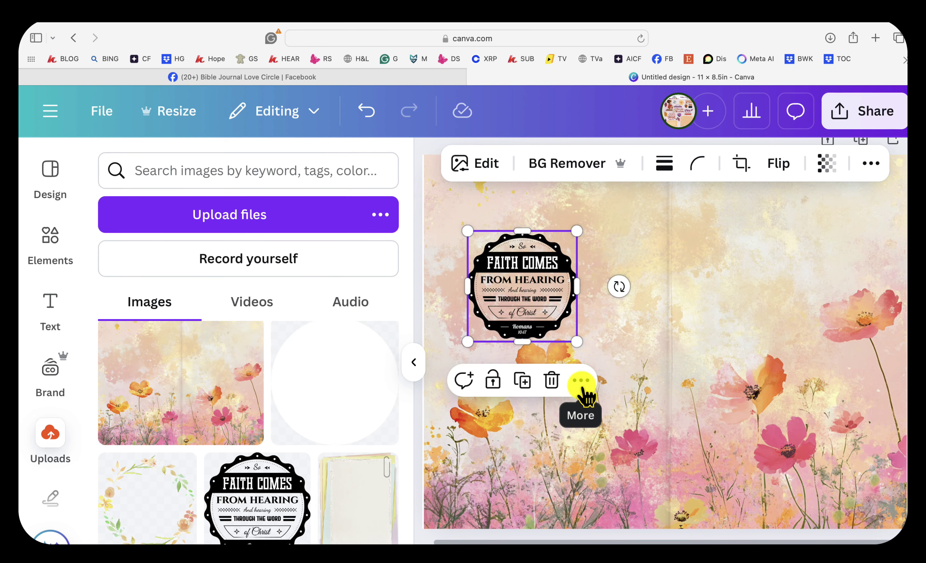
pyautogui.click(344, 492)
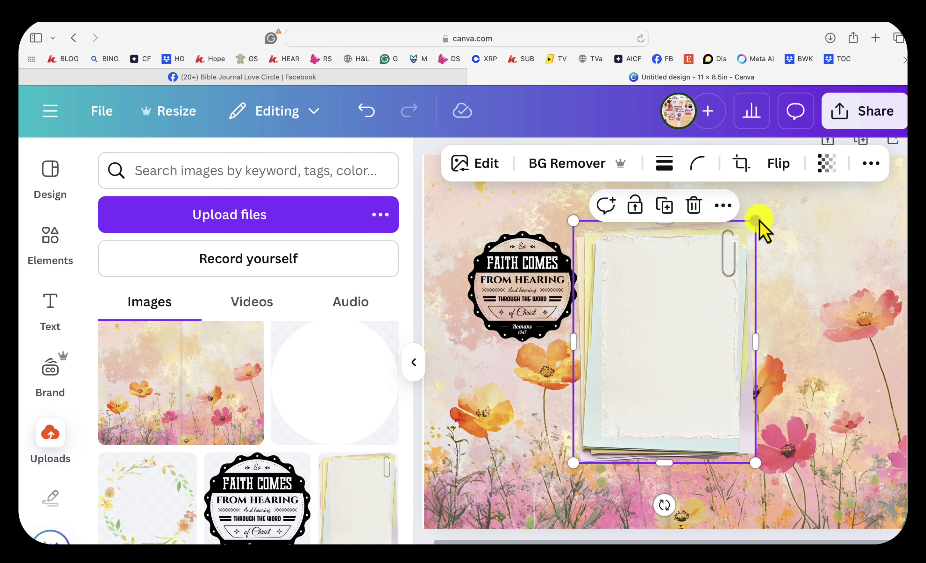
pyautogui.moveTo(760, 221); pyautogui.dragTo(634, 341)
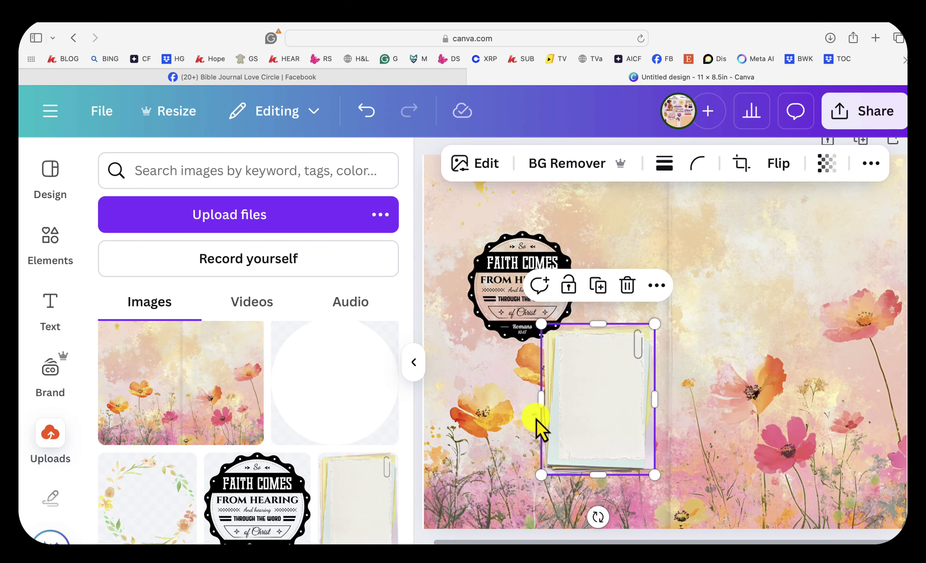
# Add the uploaded "Faith grows when we truly hear God's Word" text image and shrink it to fit inside the paper note.
pyautogui.scroll(-5, 342, 473)
pyautogui.scroll(-5, 338, 463)
pyautogui.scroll(8, 281, 463)
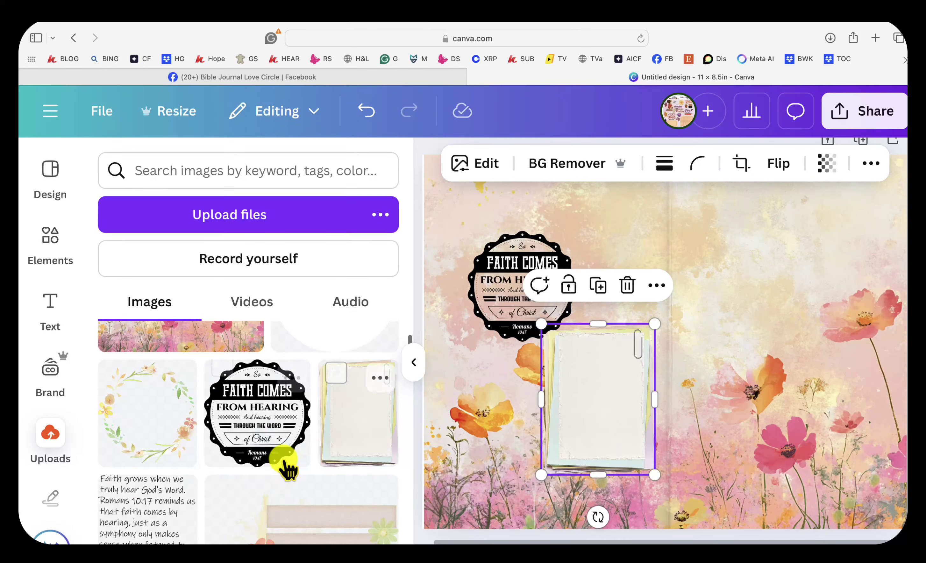
pyautogui.click(155, 511)
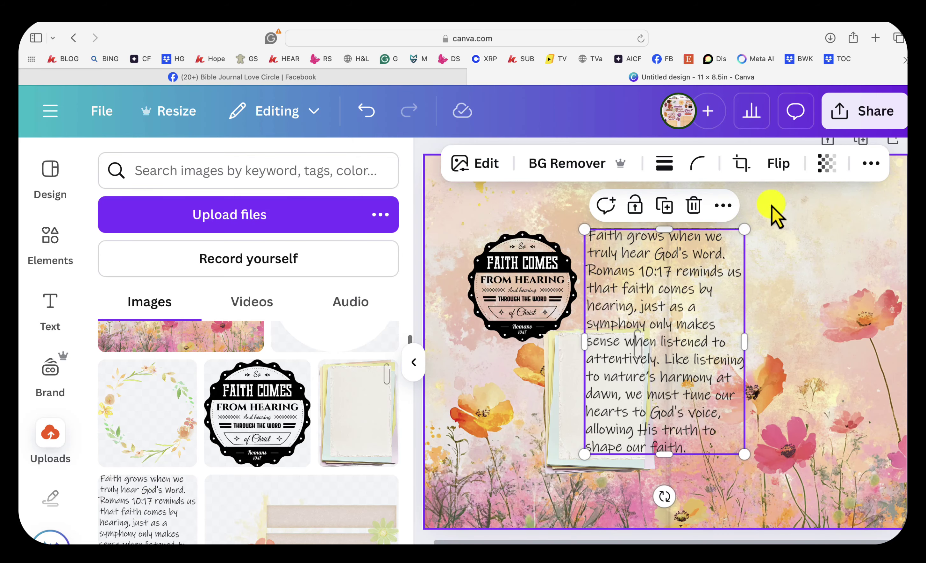
pyautogui.moveTo(745, 225); pyautogui.dragTo(626, 371)
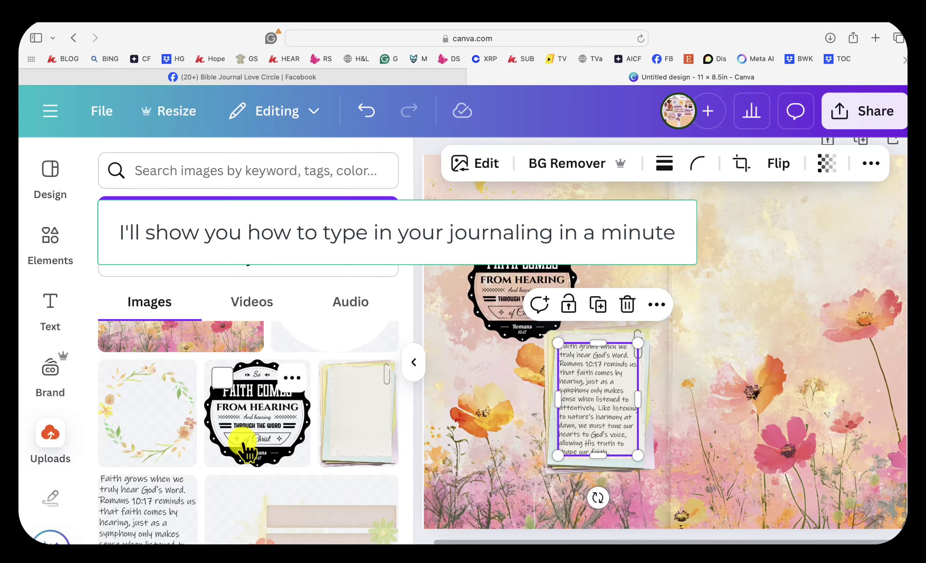
# Add the uploaded floral wreath image, scale it down and centre it around the "Faith Comes" badge.
pyautogui.click(191, 441)
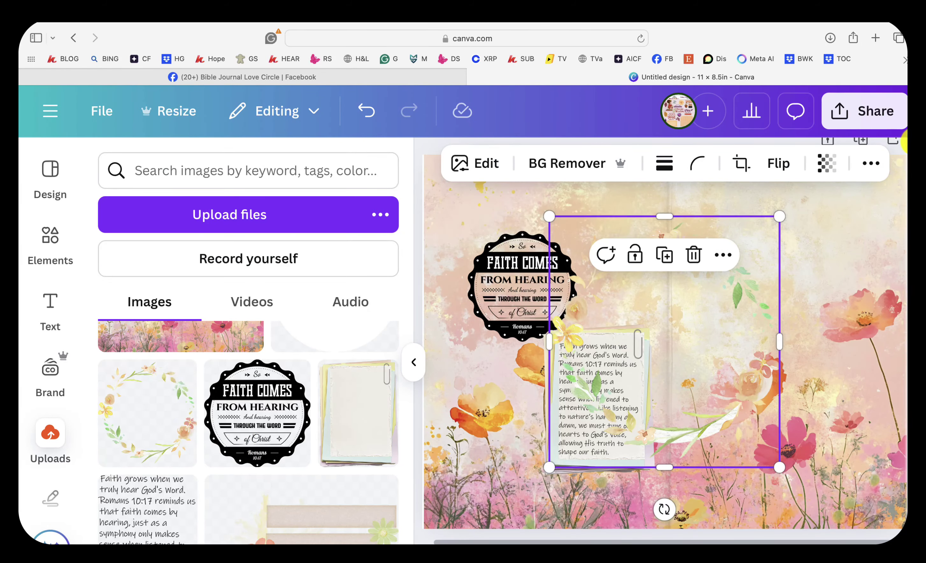
pyautogui.moveTo(780, 217); pyautogui.dragTo(687, 317)
pyautogui.moveTo(664, 365); pyautogui.dragTo(567, 264)
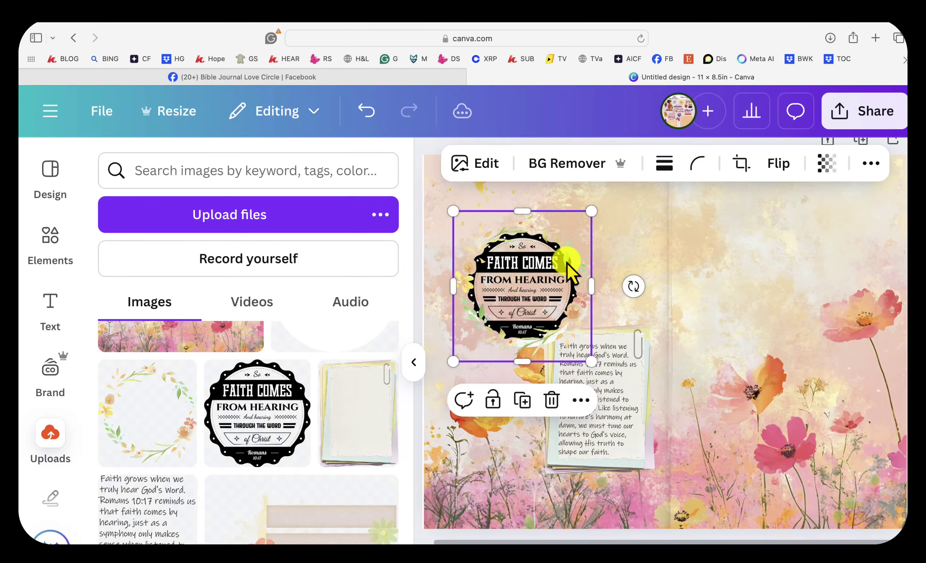
pyautogui.click(736, 249)
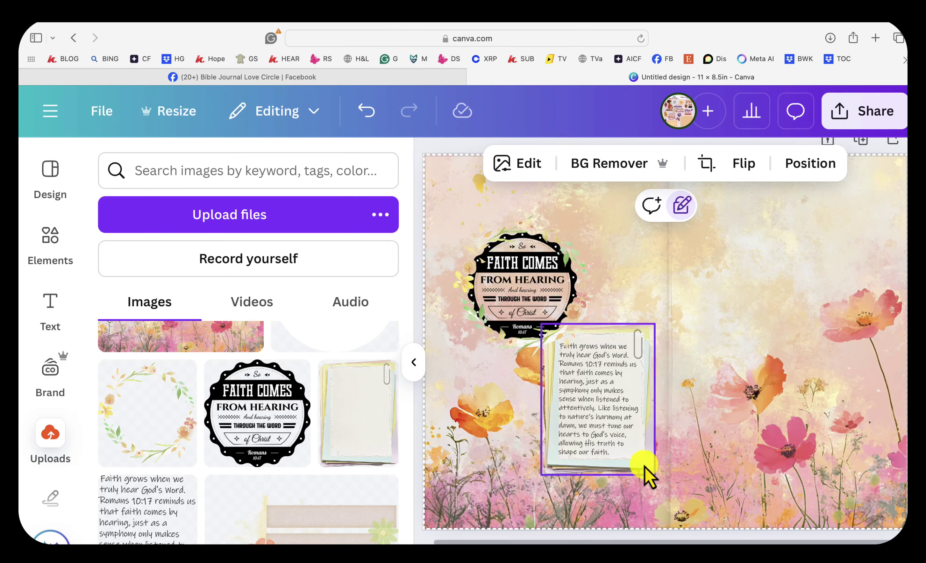
# Apply a Drop shadow to the paper note image behind the journaling text.
pyautogui.click(650, 477)
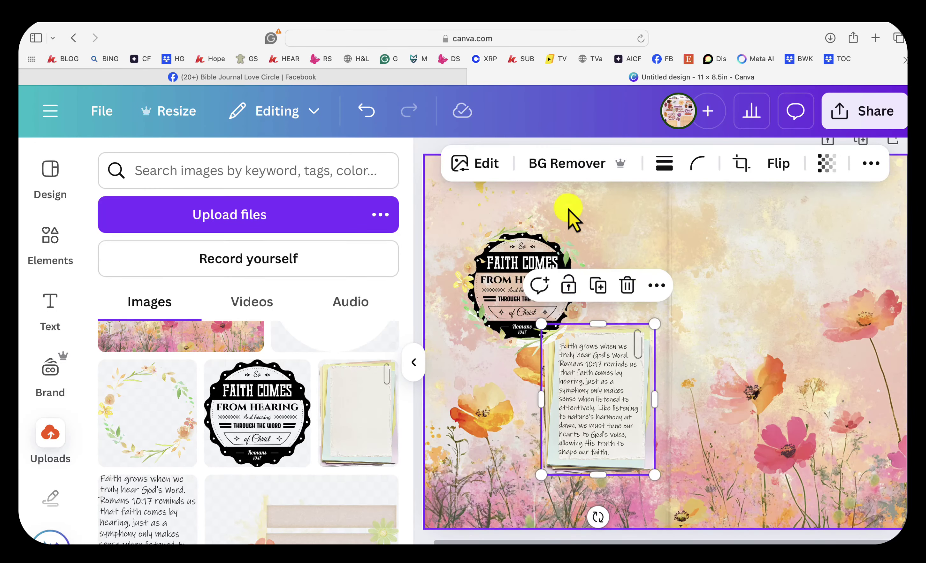
pyautogui.click(493, 167)
pyautogui.scroll(-4, 206, 451)
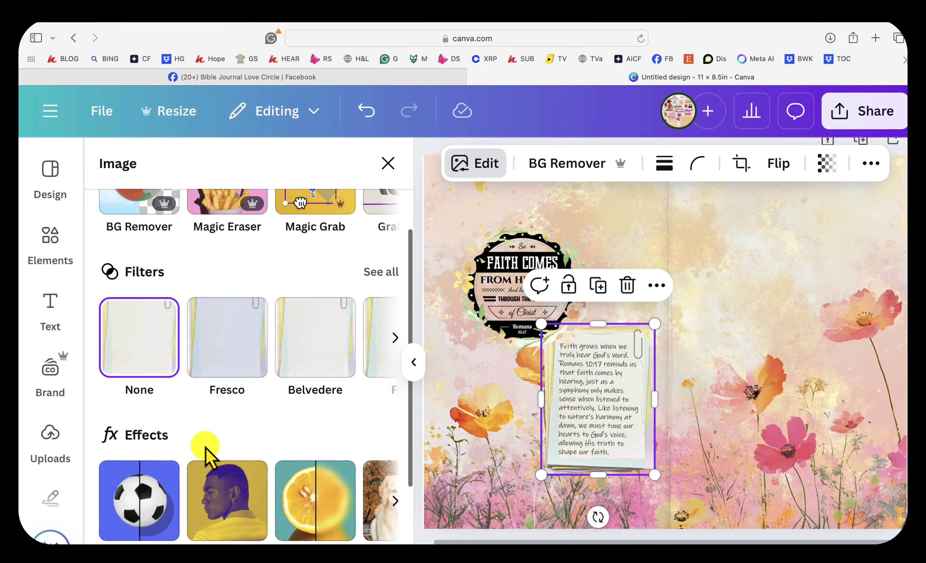
pyautogui.click(163, 370)
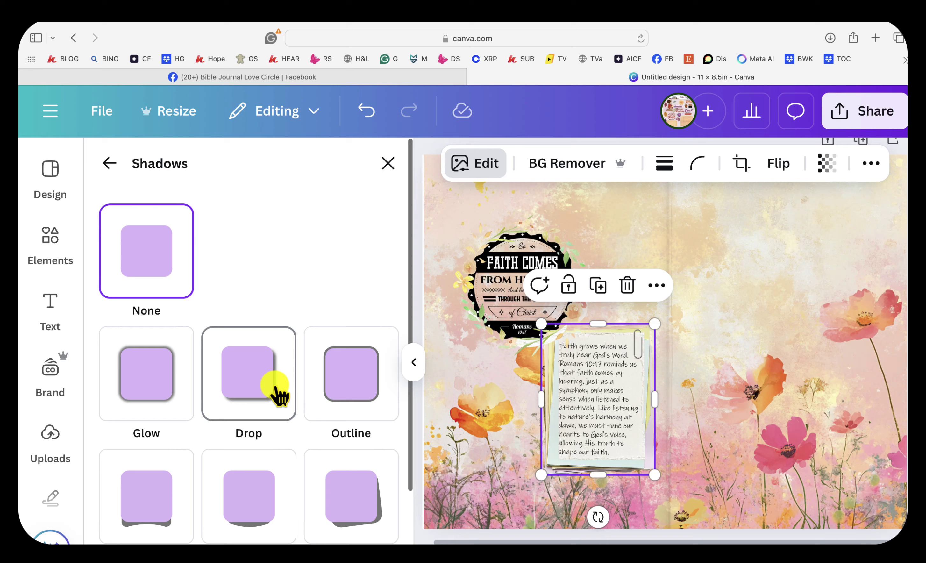
pyautogui.click(258, 384)
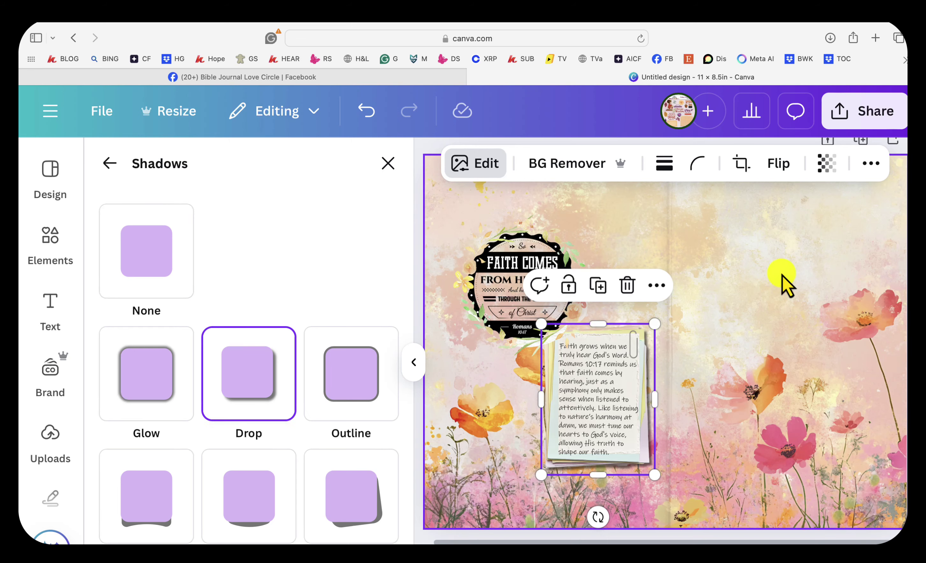
pyautogui.click(785, 287)
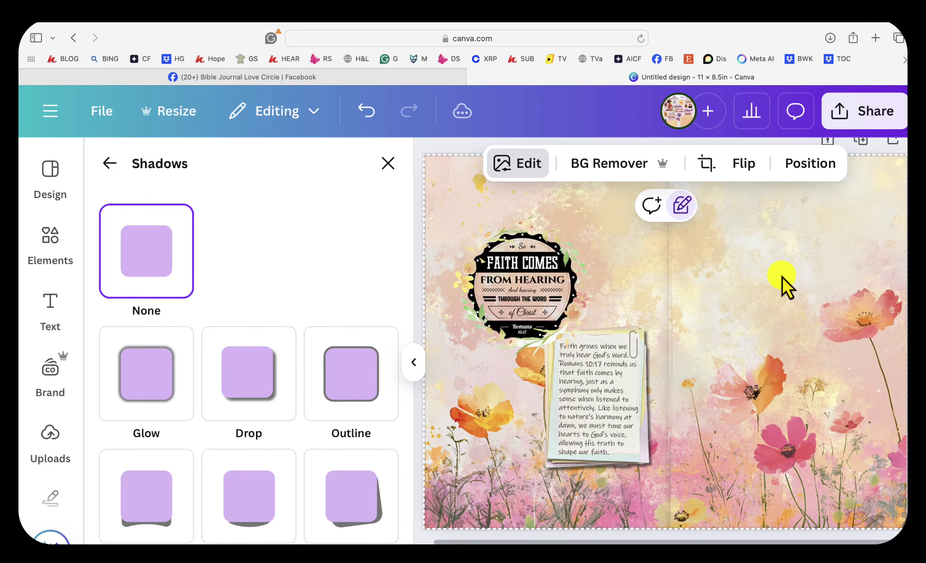
# Add the uploaded floral three-strip label image, scale it to about 6 × 4.4 in and move it to the right page's upper area.
pyautogui.click(50, 432)
pyautogui.scroll(-4, 213, 417)
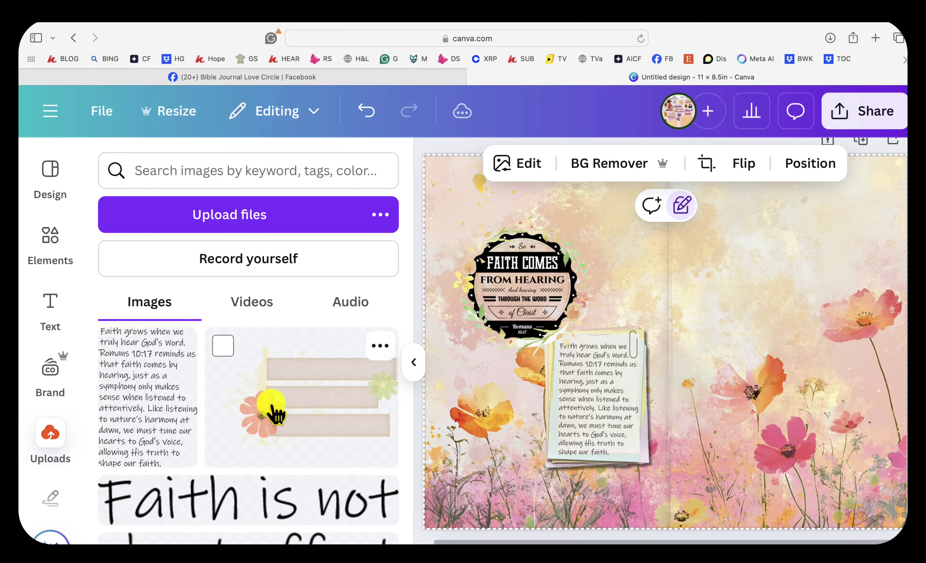
pyautogui.moveTo(269, 418); pyautogui.dragTo(306, 418)
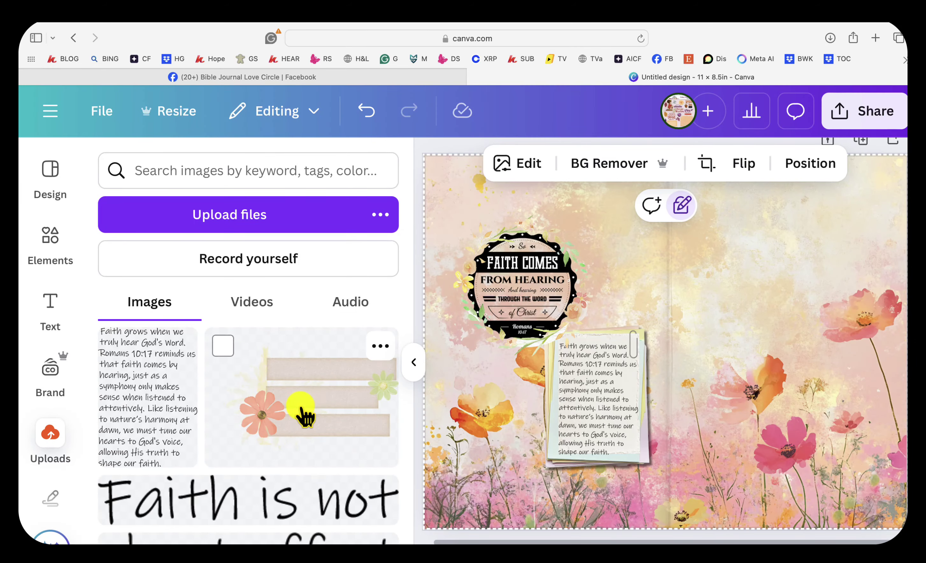
pyautogui.click(311, 417)
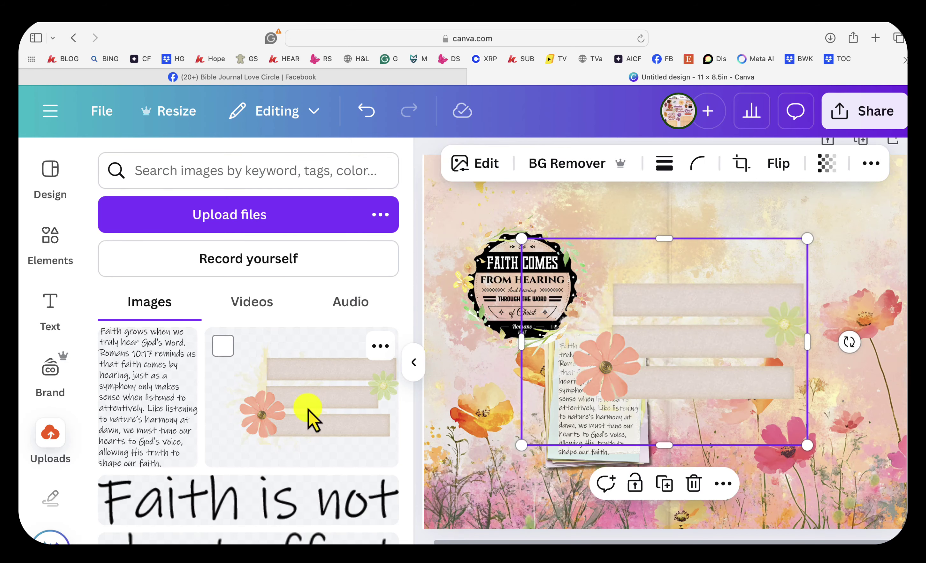
pyautogui.moveTo(805, 242); pyautogui.dragTo(781, 255)
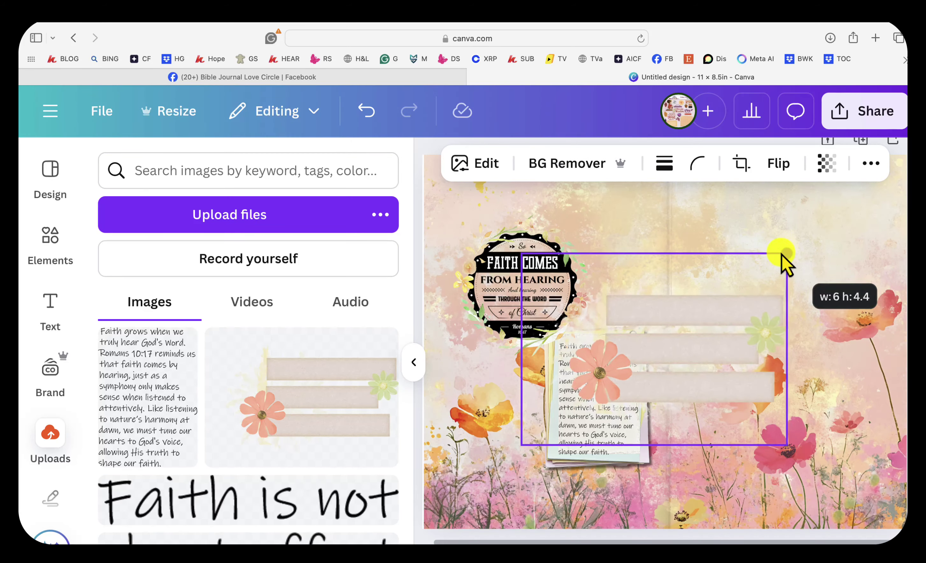
pyautogui.moveTo(749, 302); pyautogui.dragTo(783, 255)
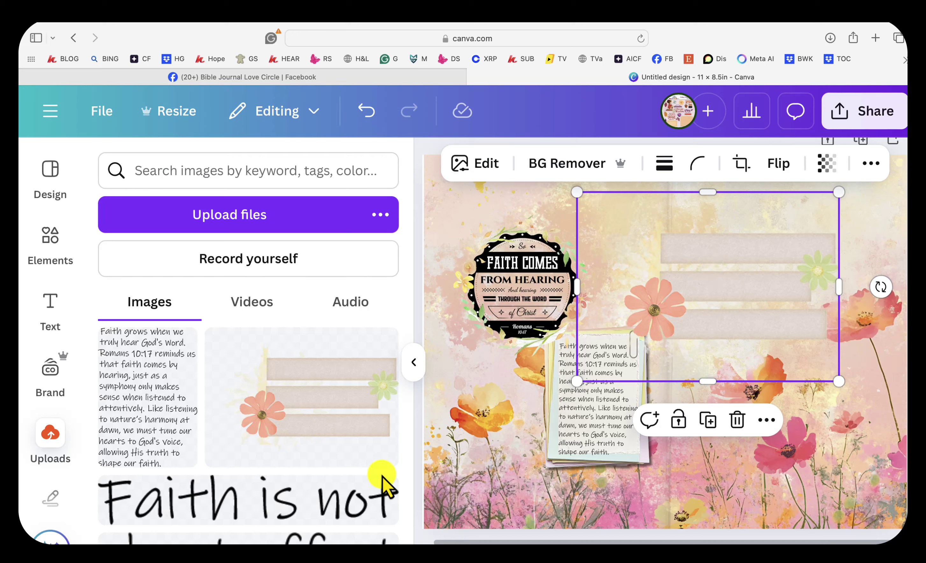
pyautogui.click(329, 502)
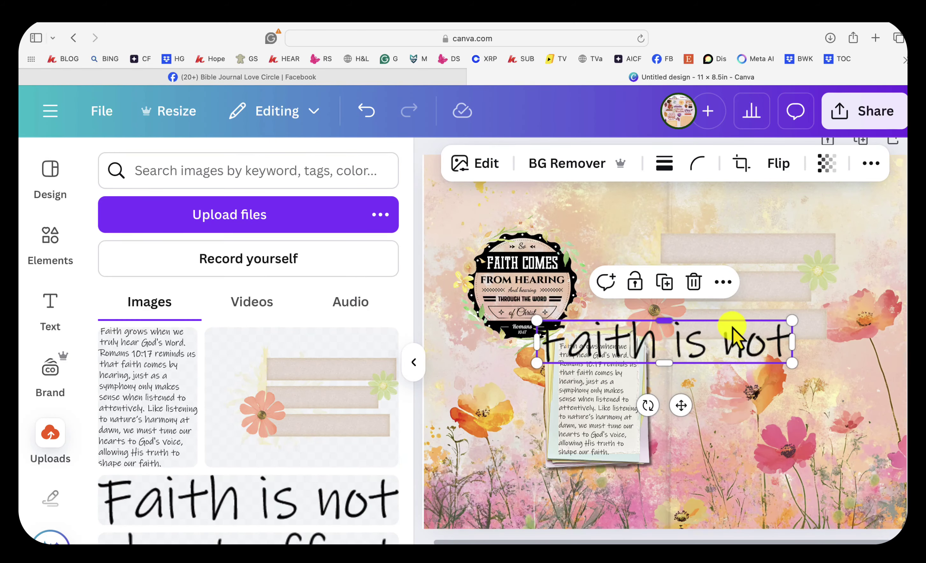
pyautogui.moveTo(695, 343); pyautogui.dragTo(837, 258)
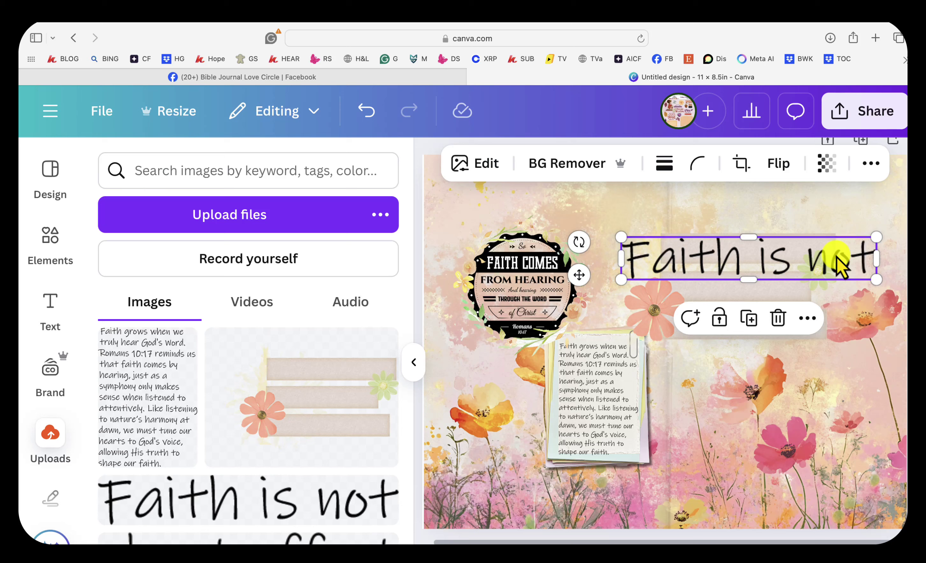
pyautogui.moveTo(877, 229); pyautogui.dragTo(781, 255)
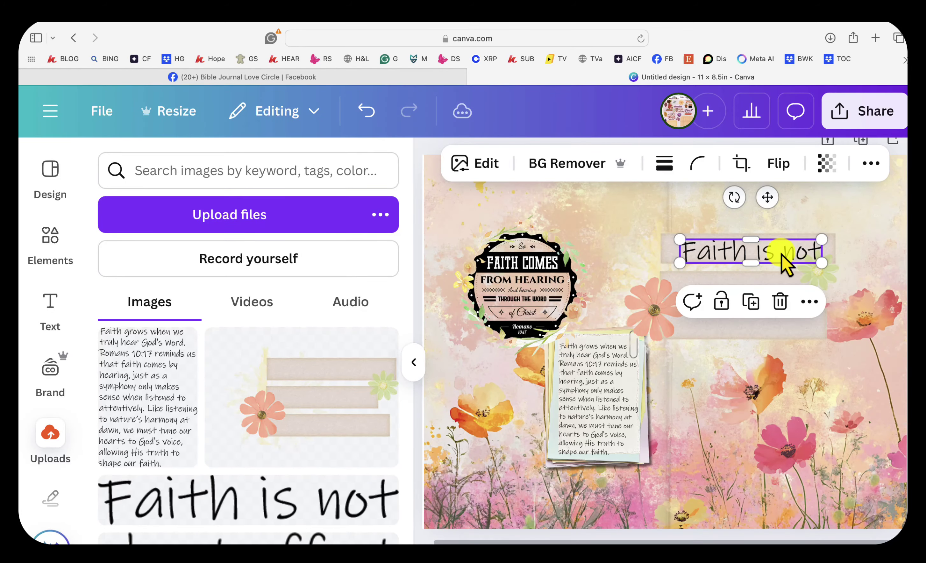
pyautogui.click(248, 538)
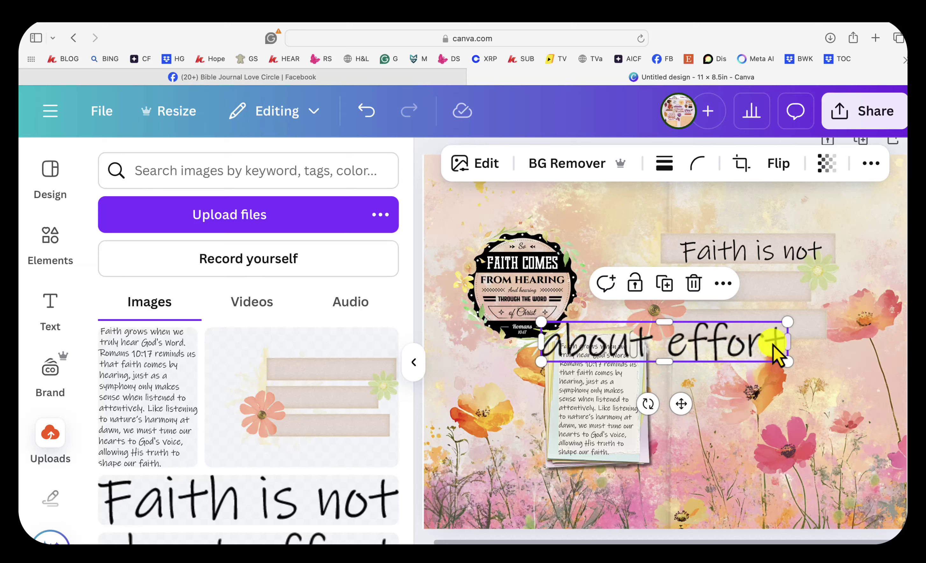
pyautogui.moveTo(791, 325); pyautogui.dragTo(740, 324)
pyautogui.press('Delete')
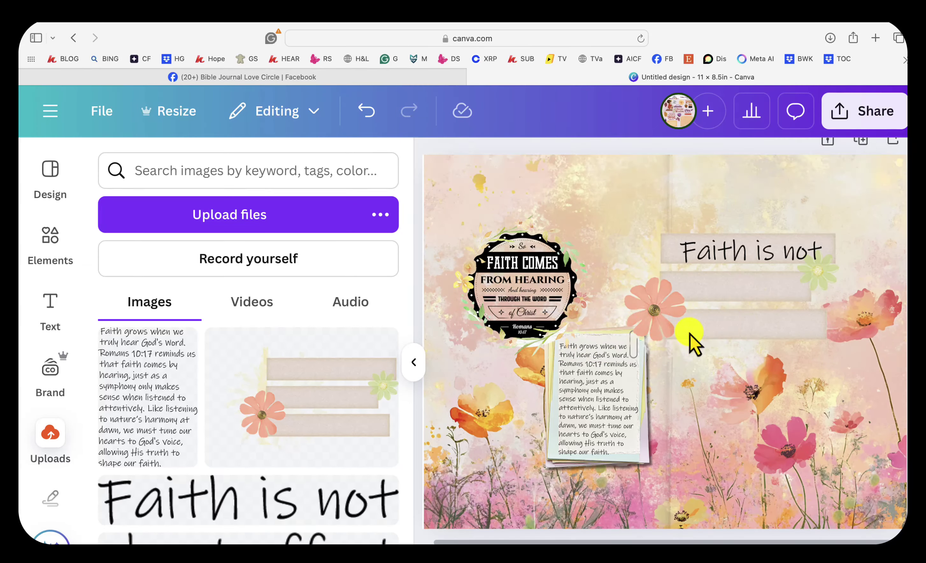
pyautogui.click(725, 252)
pyautogui.press('Delete')
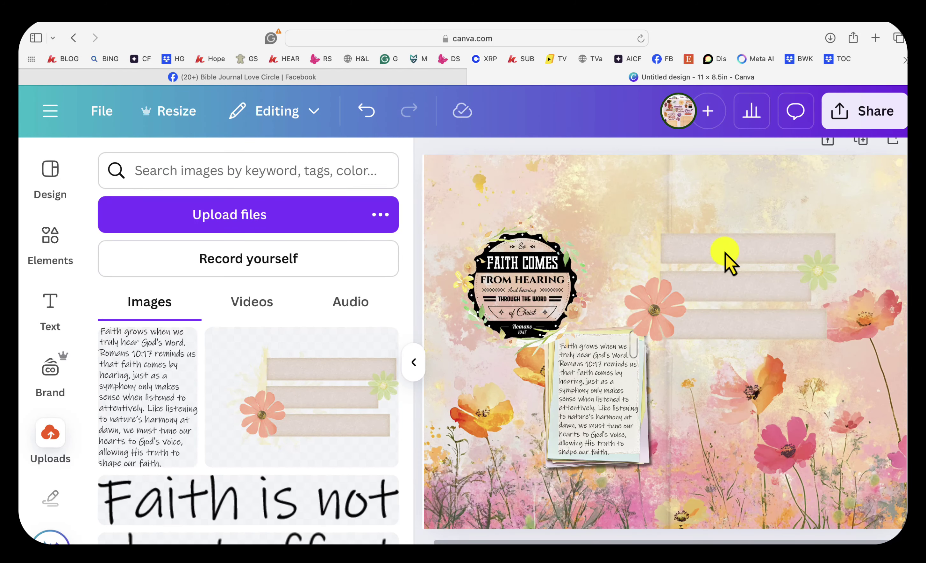
# Add a Subheading text box in the Trocchi font reading "Faith is not".
pyautogui.click(48, 308)
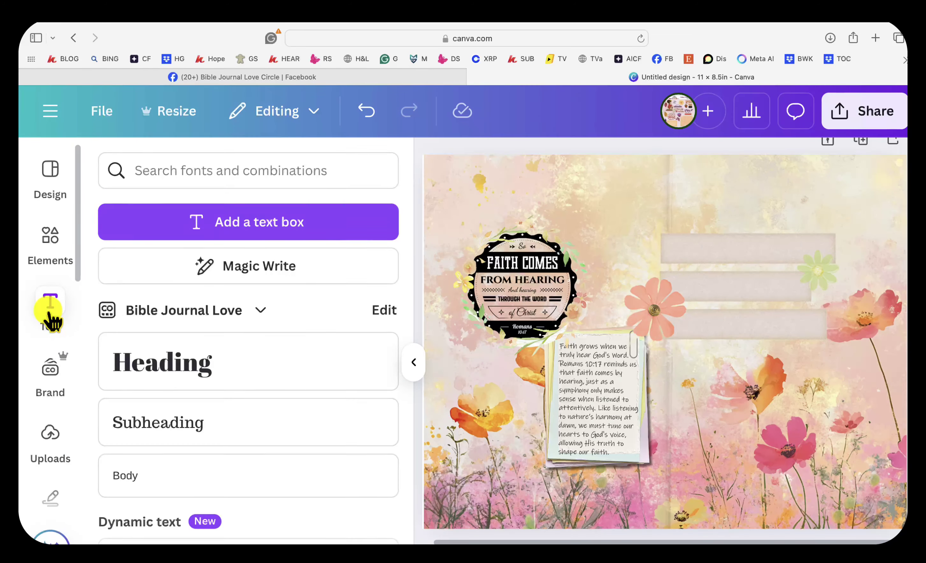
pyautogui.click(155, 427)
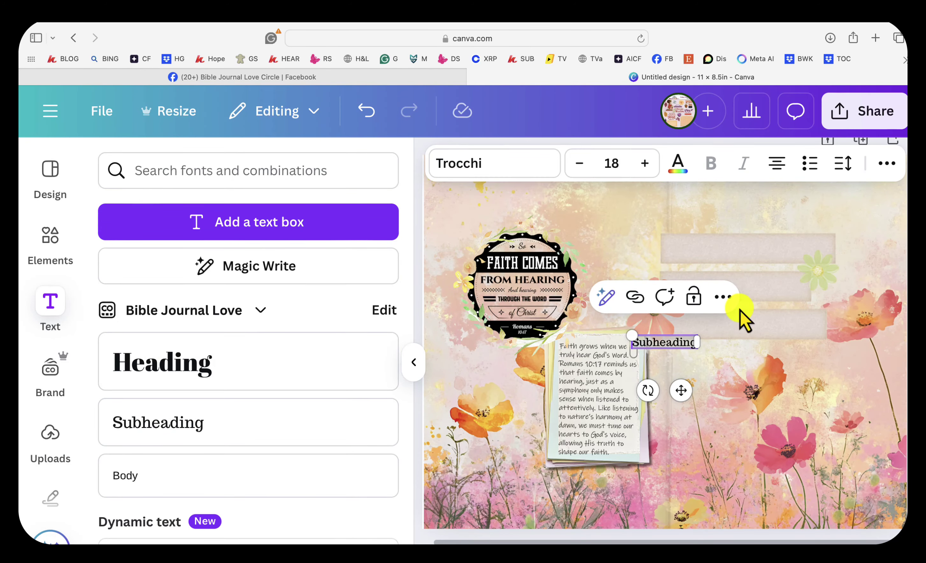
pyautogui.press('BackSpace')
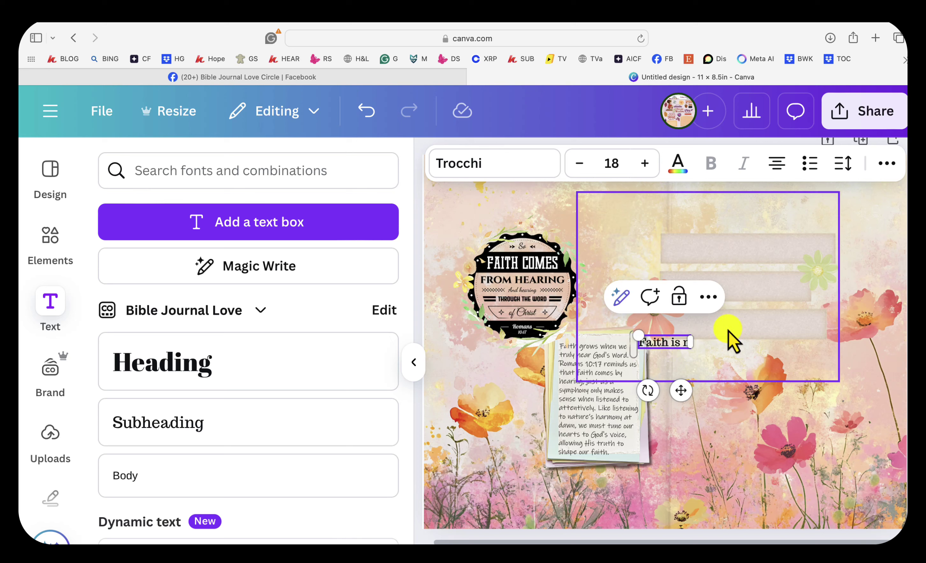
pyautogui.click(706, 332)
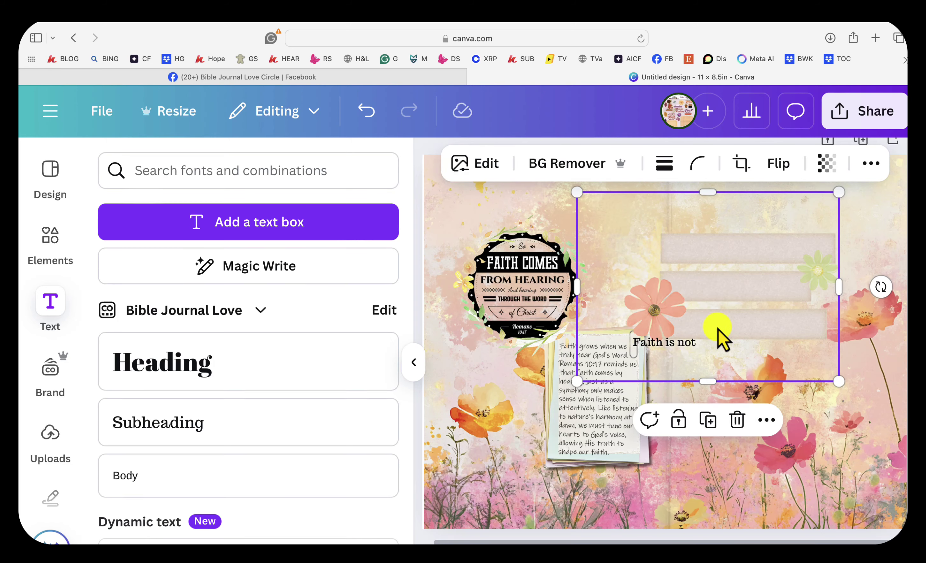
# Enlarge the "Faith is not" text to size 37.9 and place it on the uppermost label strip.
pyautogui.click(672, 344)
pyautogui.moveTo(673, 343); pyautogui.dragTo(603, 248)
pyautogui.moveTo(666, 244); pyautogui.dragTo(744, 261)
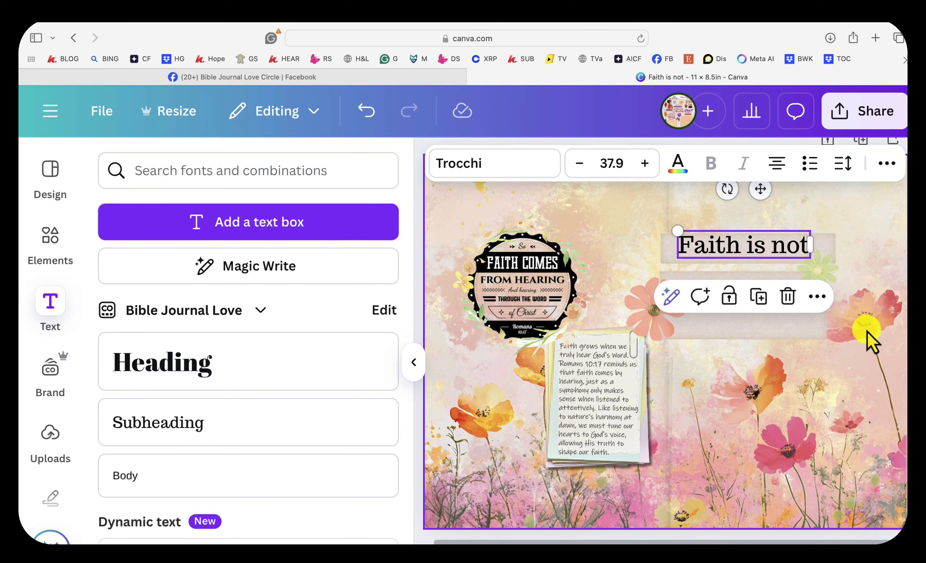
pyautogui.click(862, 250)
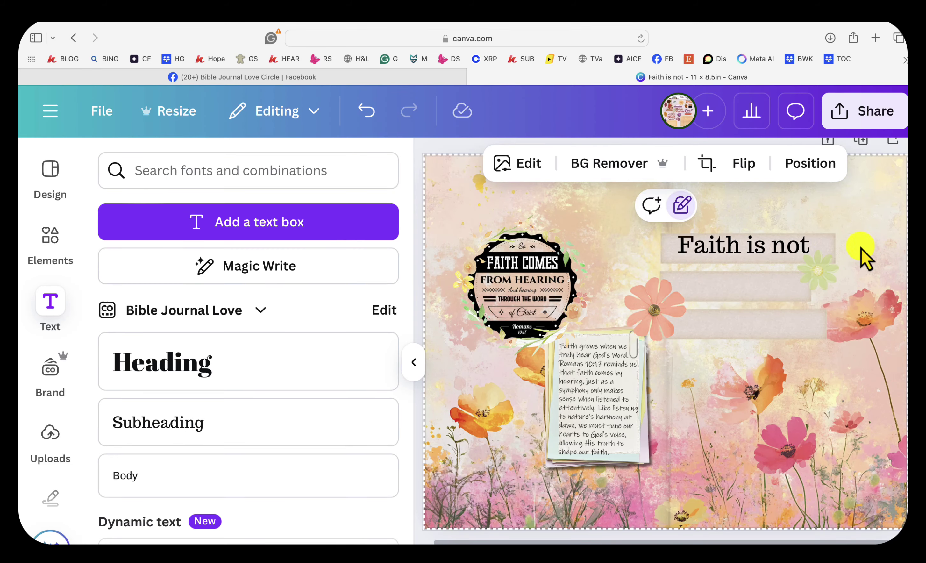
# Change the font of the "Faith is not" text to Playwrite US Modern from the Handwriting fonts.
pyautogui.click(754, 243)
pyautogui.click(754, 243)
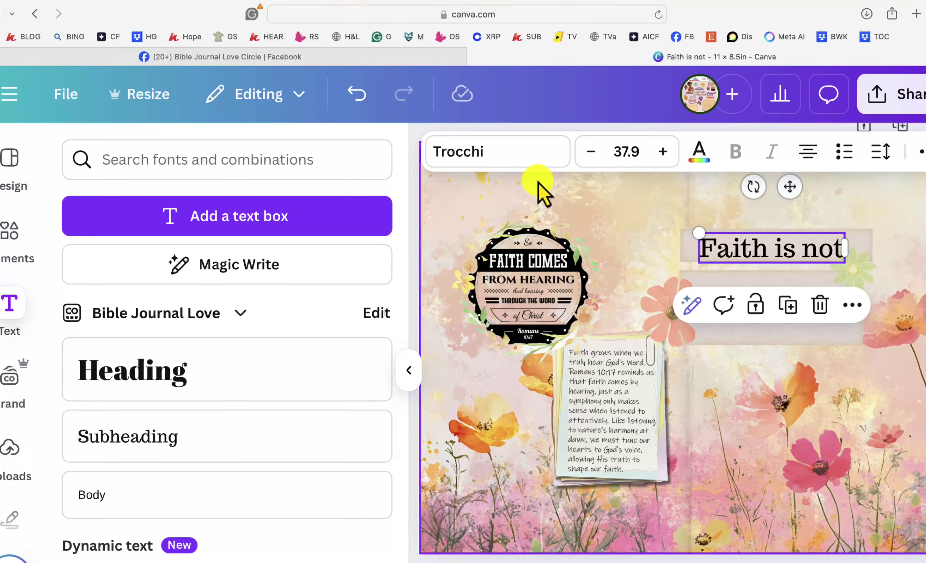
pyautogui.click(543, 161)
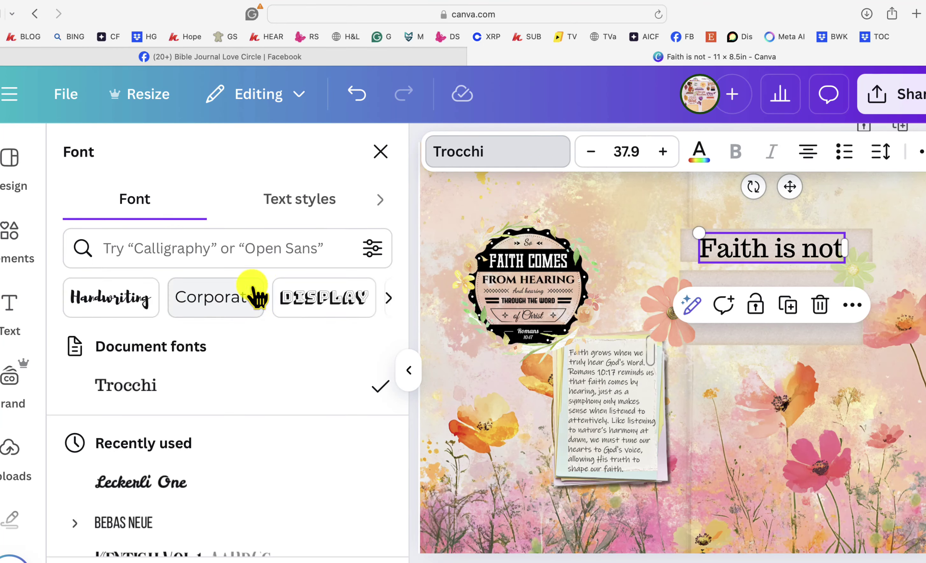
pyautogui.click(240, 248)
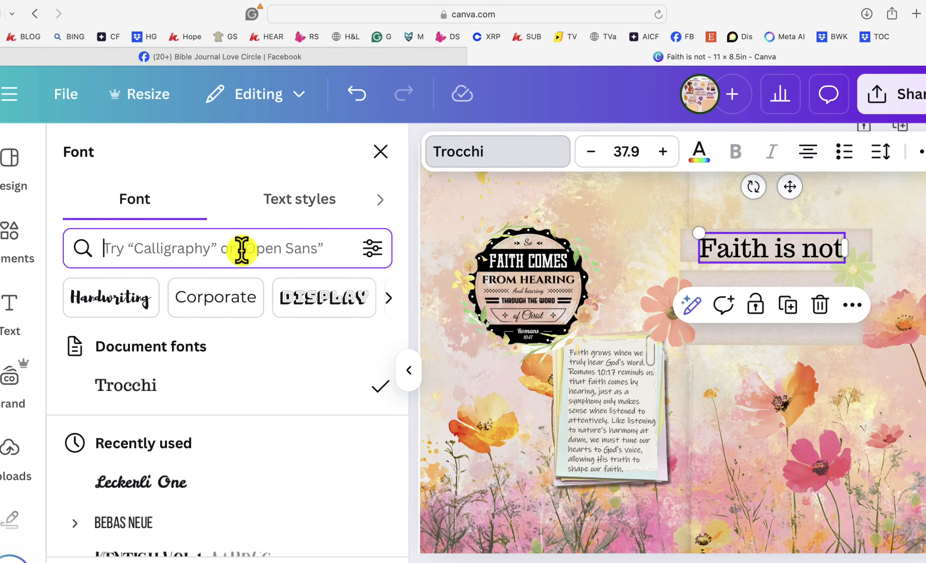
pyautogui.click(108, 298)
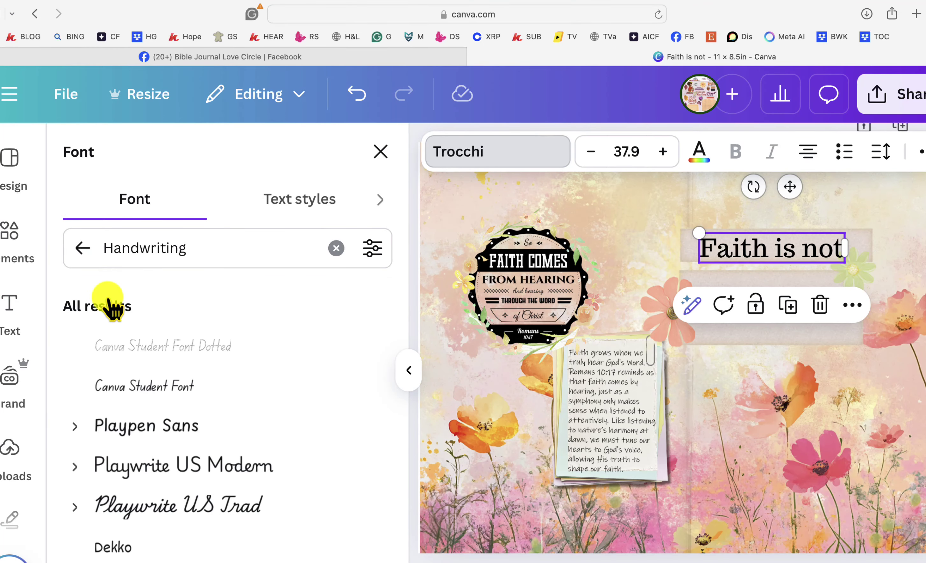
pyautogui.click(198, 471)
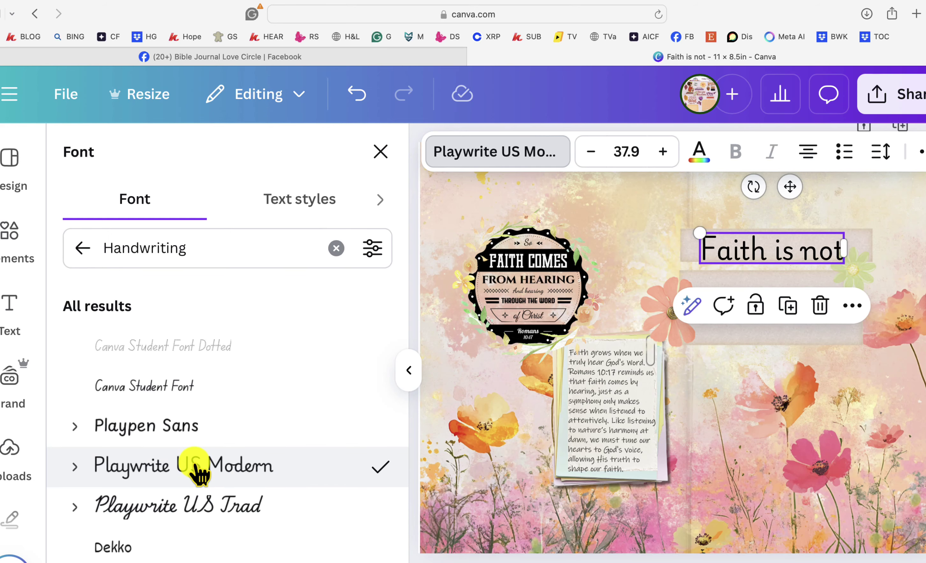
# Add a Subheading text box reading "About effort".
pyautogui.click(776, 384)
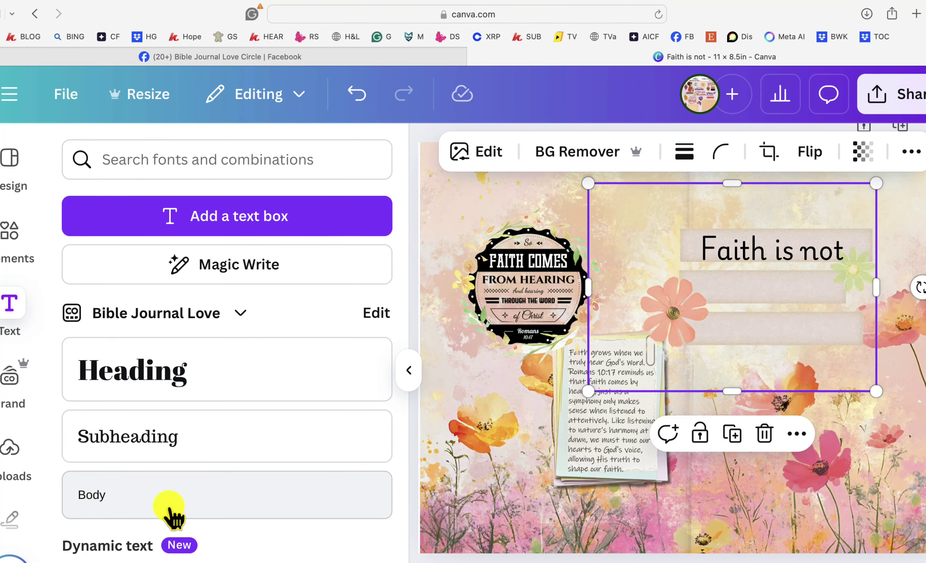
pyautogui.click(12, 450)
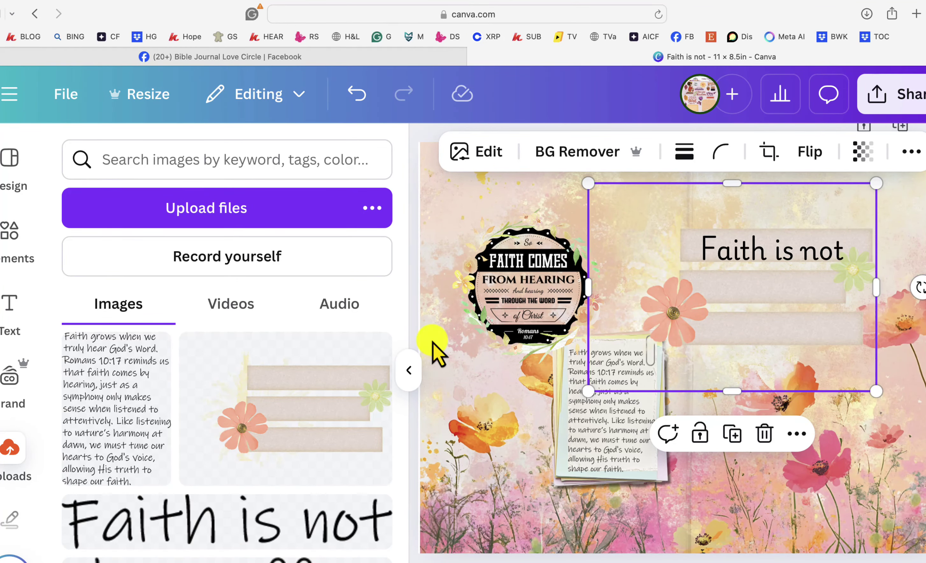
pyautogui.click(13, 304)
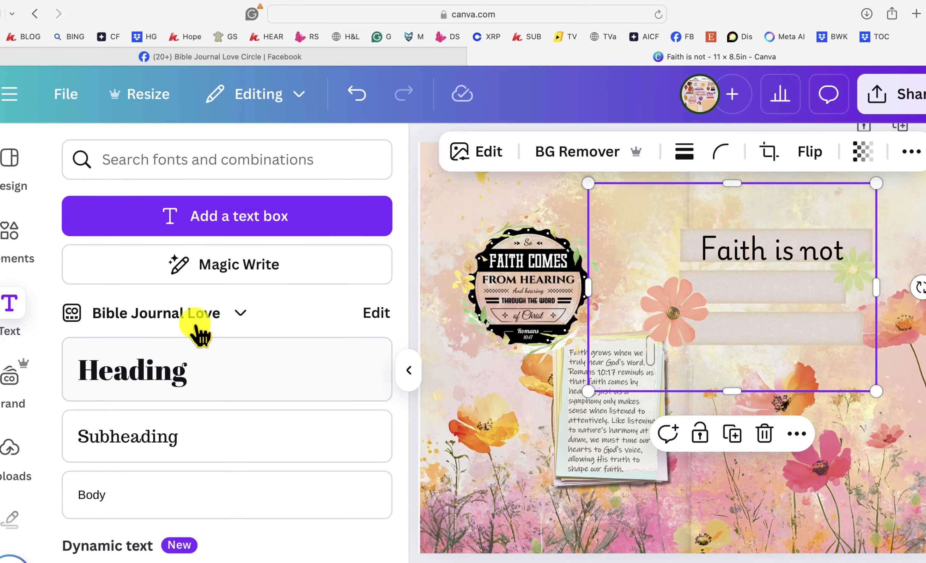
pyautogui.click(155, 448)
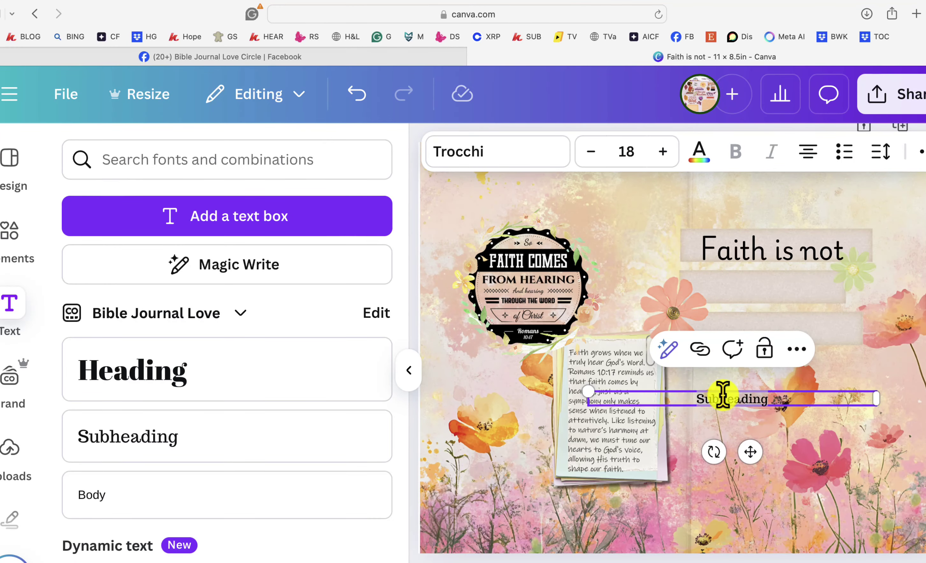
pyautogui.doubleClick(723, 396)
pyautogui.write('About effort')
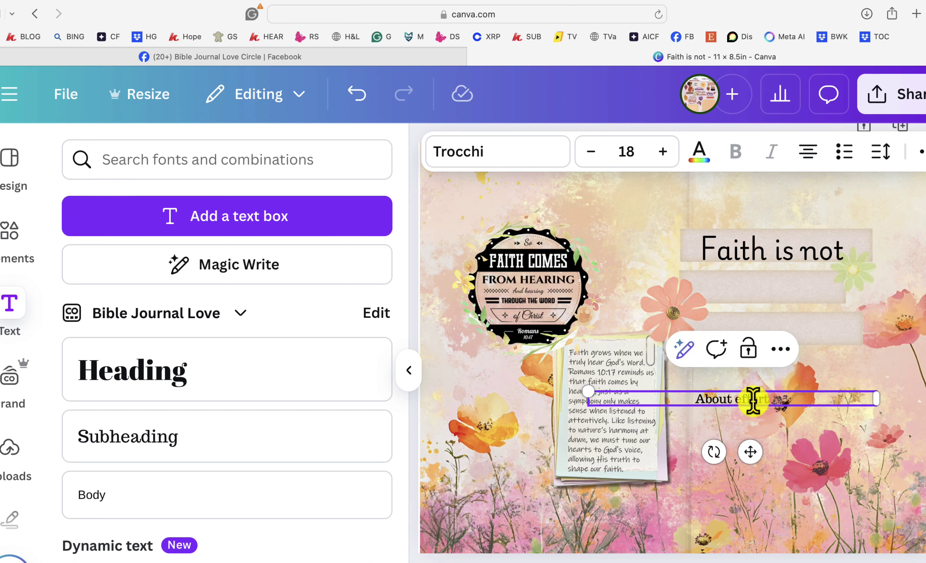
pyautogui.press('Escape')
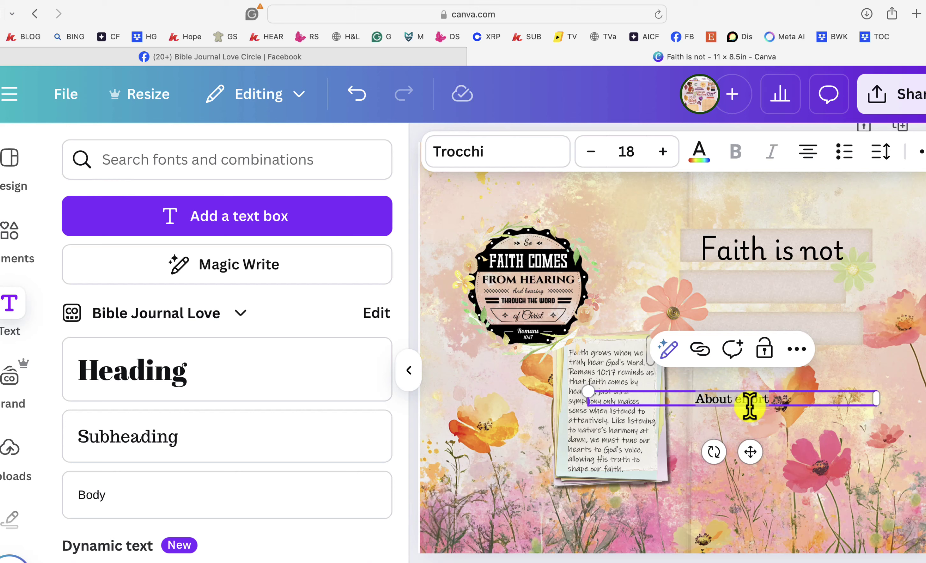
# Set the "About effort" text to the Playwrite US Modern font at size 29.
pyautogui.click(506, 158)
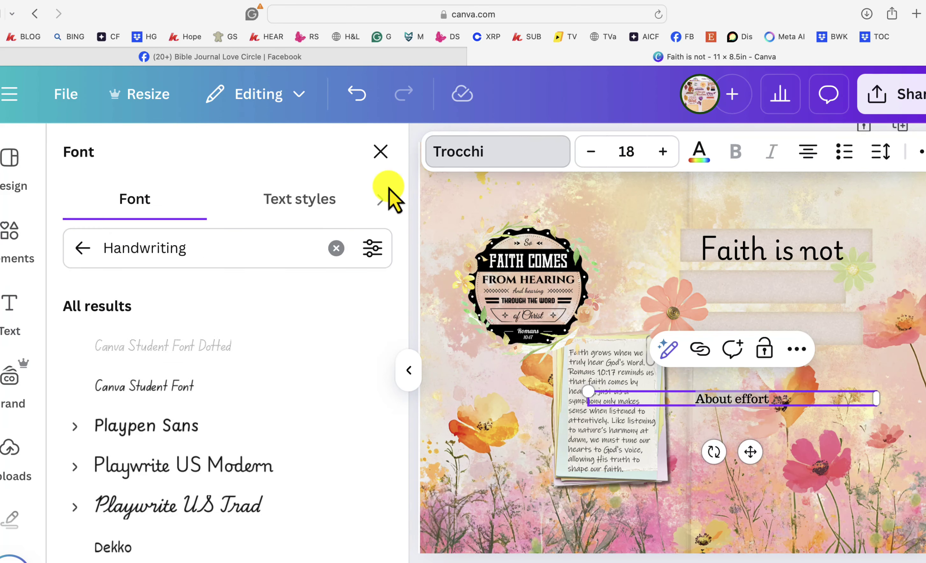
pyautogui.click(165, 467)
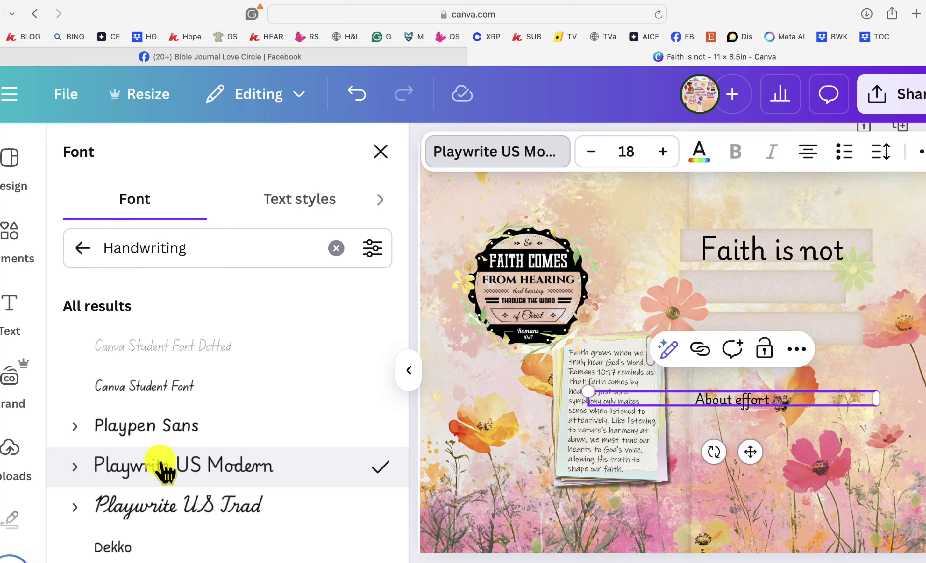
pyautogui.click(663, 154)
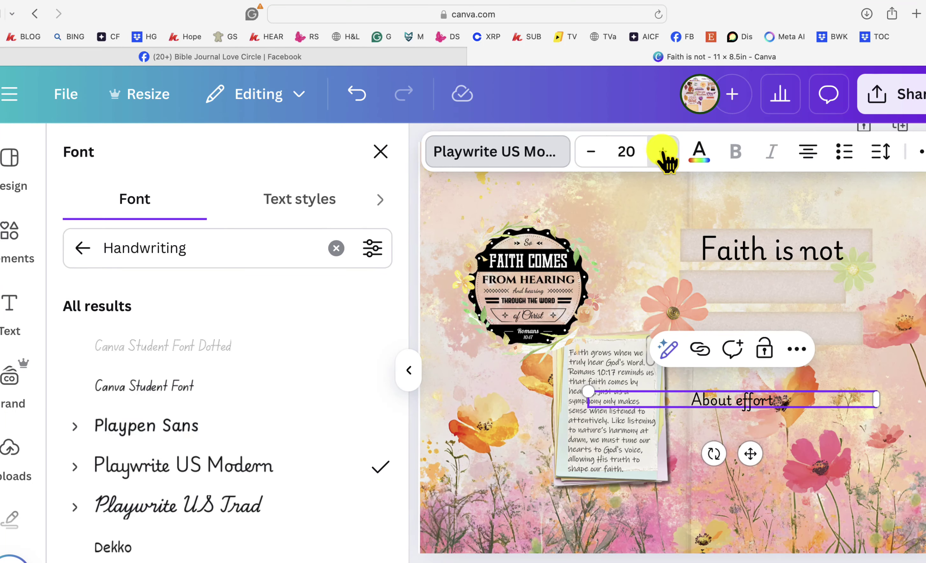
pyautogui.click(663, 154)
pyautogui.click(663, 155)
pyautogui.click(664, 155)
pyautogui.click(664, 154)
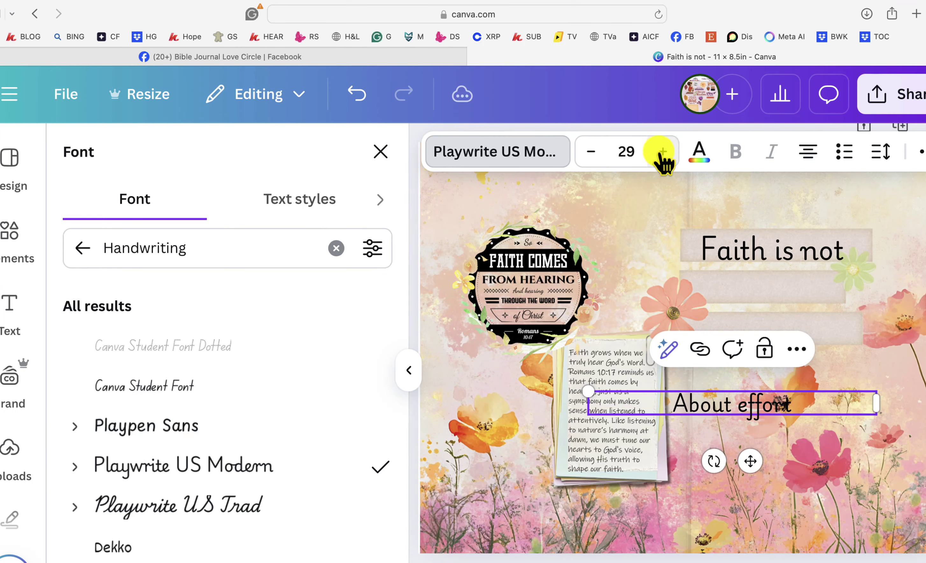
# Change the text's initial capital to lowercase so it reads "about effort", and place it on the middle label strip.
pyautogui.click(686, 401)
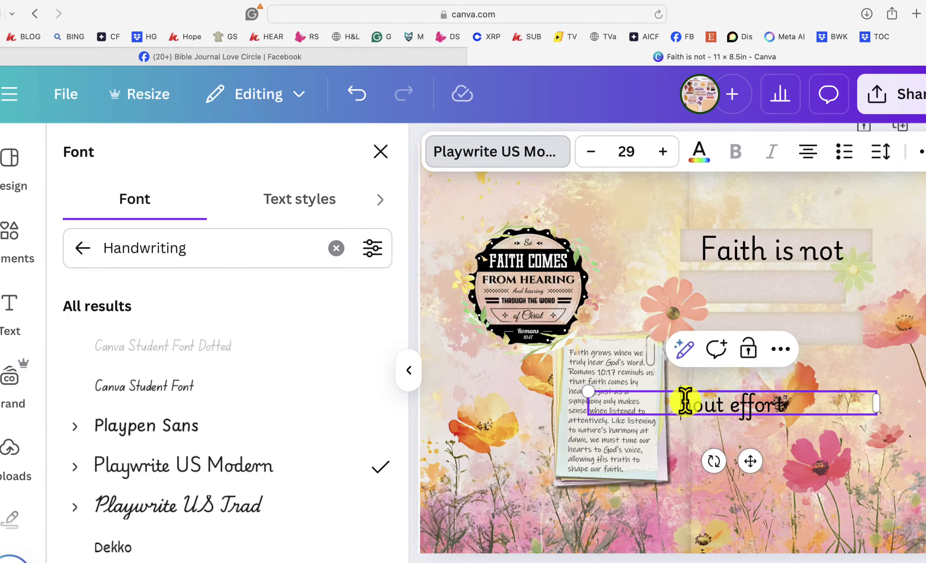
pyautogui.click(821, 503)
pyautogui.moveTo(779, 399); pyautogui.dragTo(822, 285)
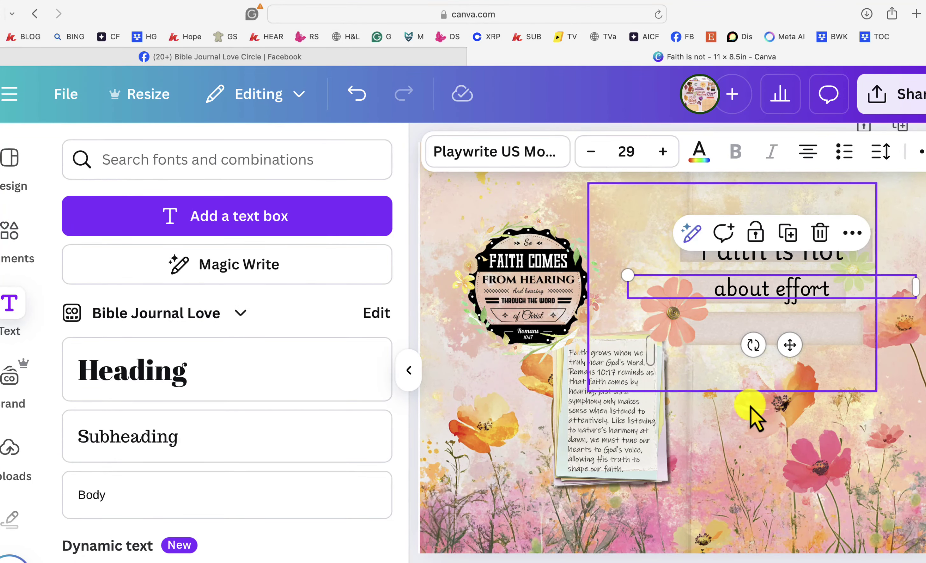
# Check the wording of the uploaded phrase images and add a Subheading text box reading "its about listening".
pyautogui.click(8, 446)
pyautogui.scroll(-3, 233, 508)
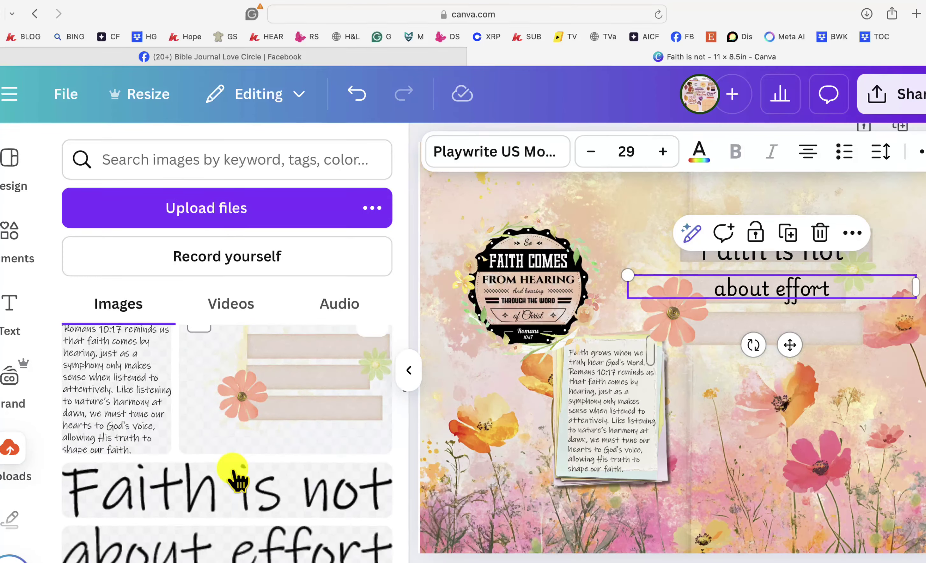
pyautogui.click(729, 327)
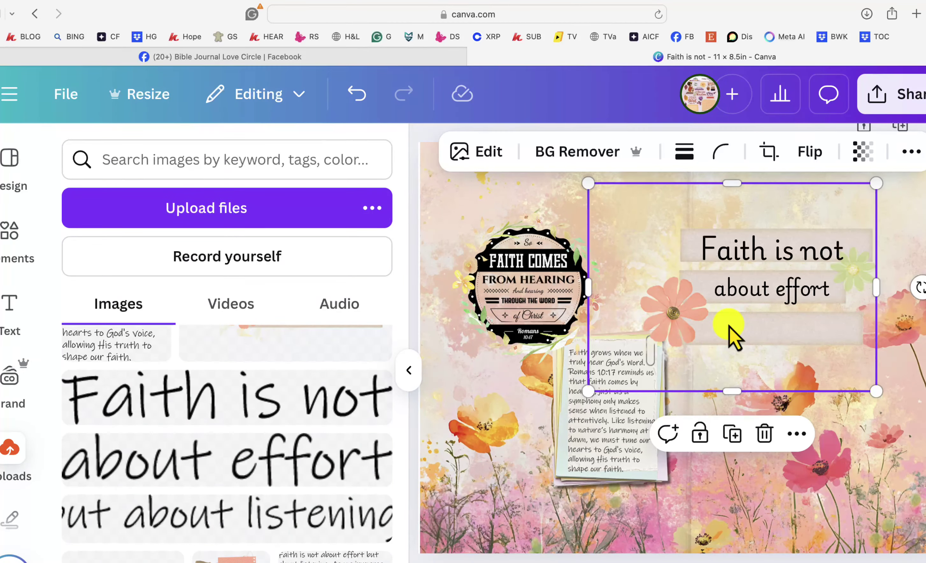
pyautogui.click(16, 327)
pyautogui.click(140, 465)
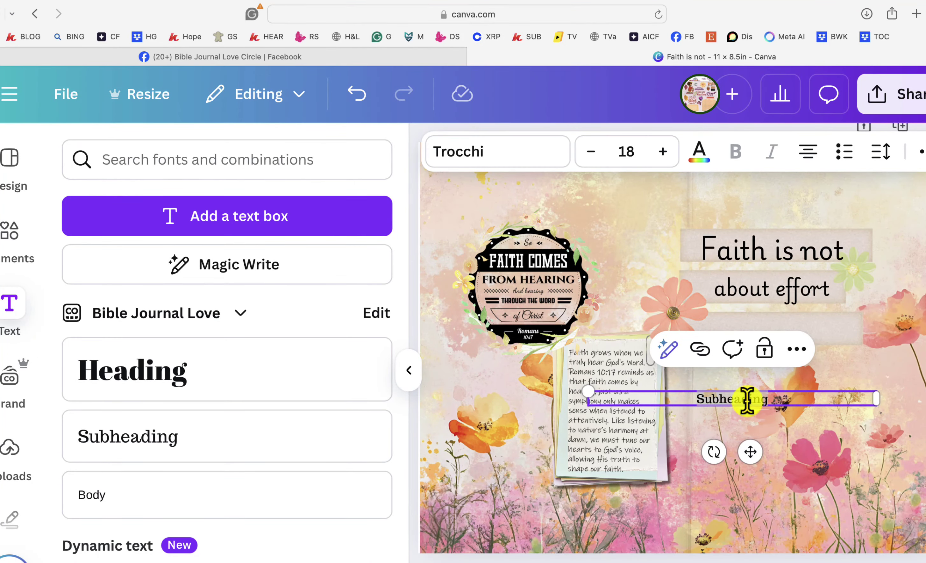
pyautogui.write('its about listen')
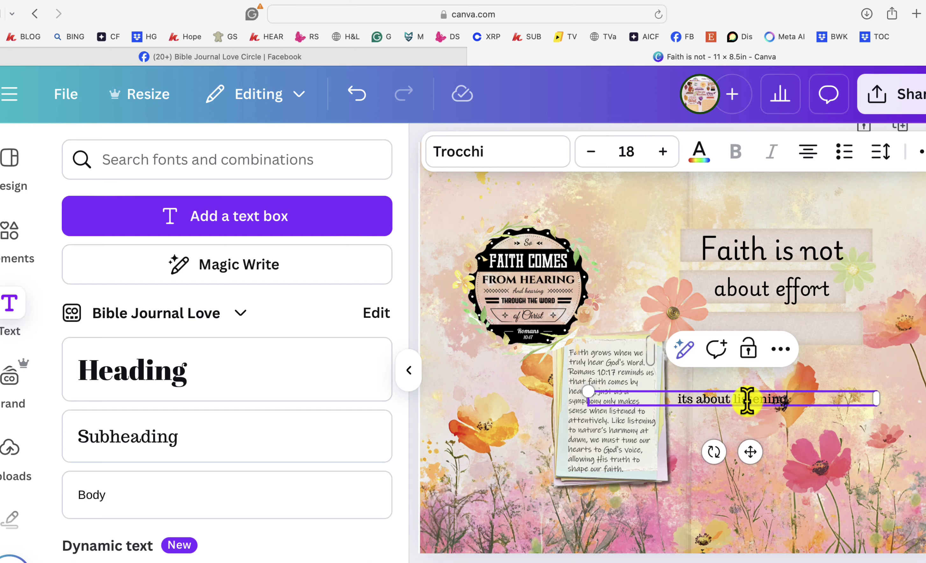
# Set the "its about listening" text to the Playwrite US Modern font at size 29.
pyautogui.click(531, 156)
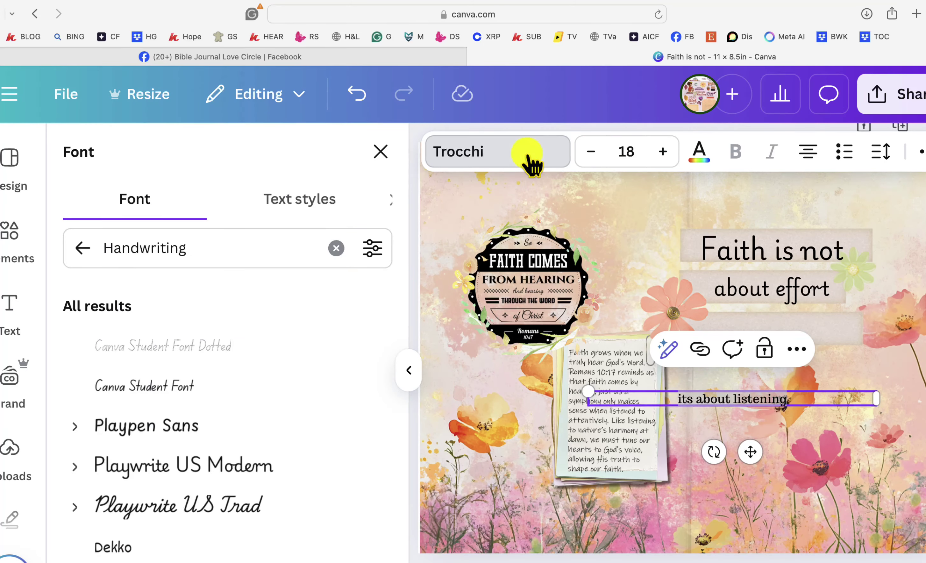
pyautogui.click(191, 479)
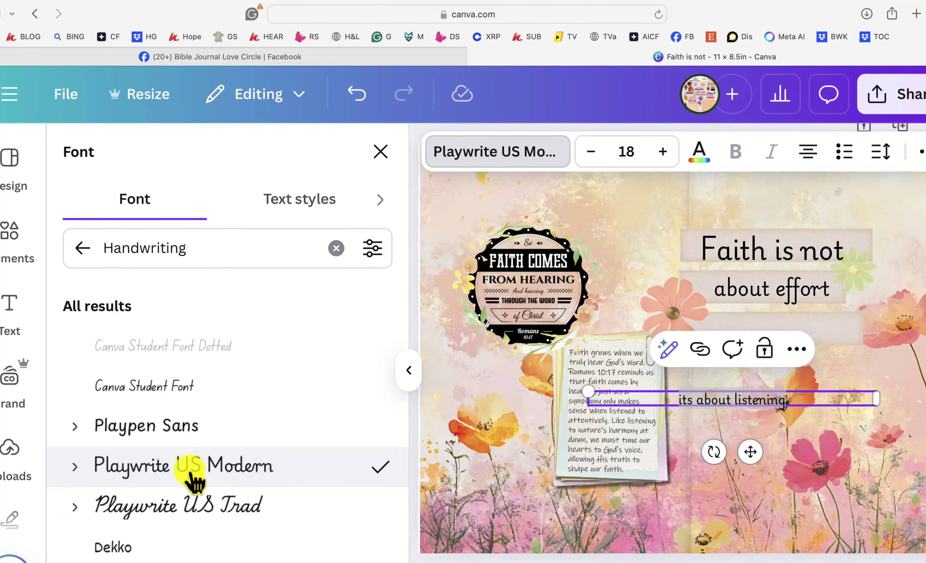
pyautogui.click(664, 152)
pyautogui.click(663, 152)
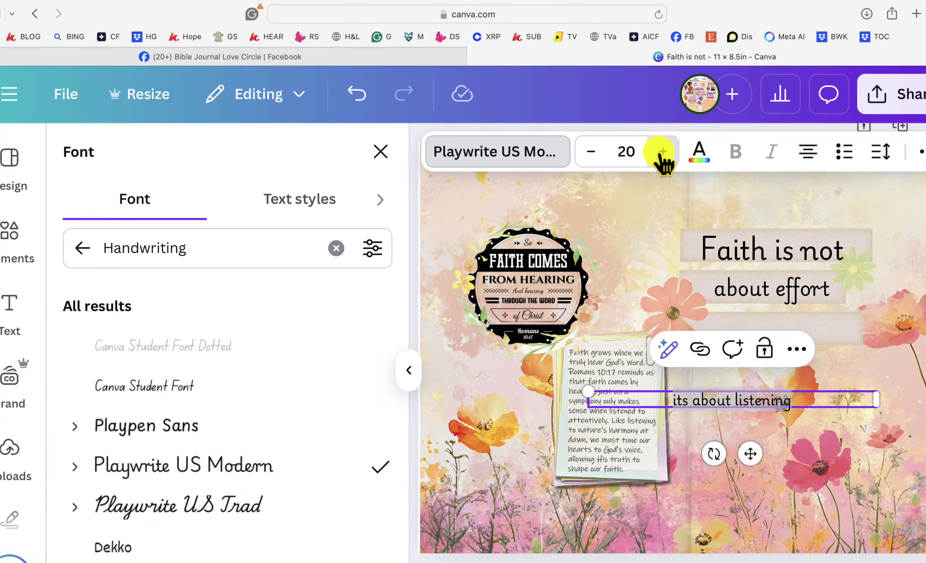
pyautogui.click(663, 152)
pyautogui.click(664, 152)
pyautogui.click(664, 152)
pyautogui.click(663, 152)
pyautogui.click(664, 152)
pyautogui.click(663, 152)
pyautogui.click(663, 152)
pyautogui.click(663, 152)
pyautogui.click(663, 152)
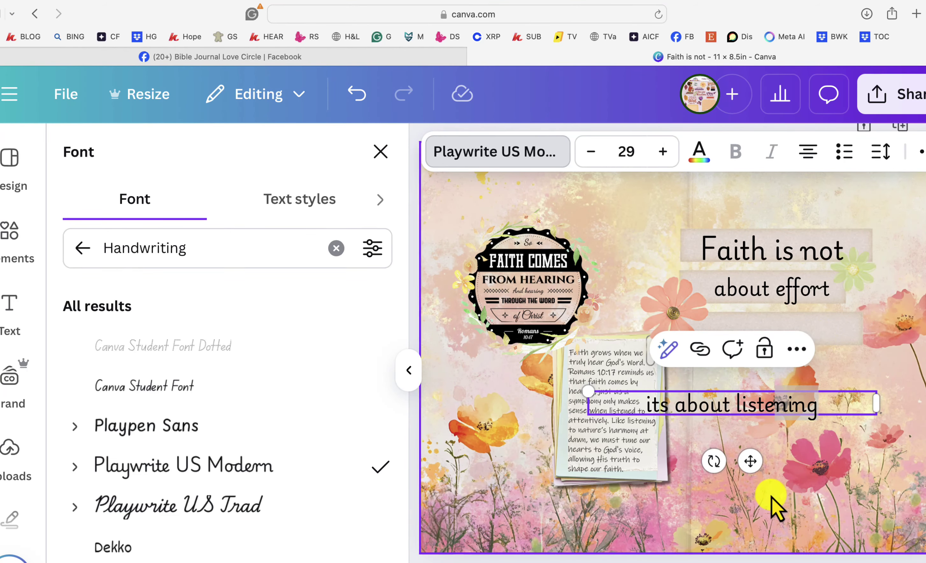
# Place the "its about listening" text on the lowest label strip and reduce its size to 27.
pyautogui.click(796, 482)
pyautogui.moveTo(788, 405); pyautogui.dragTo(837, 326)
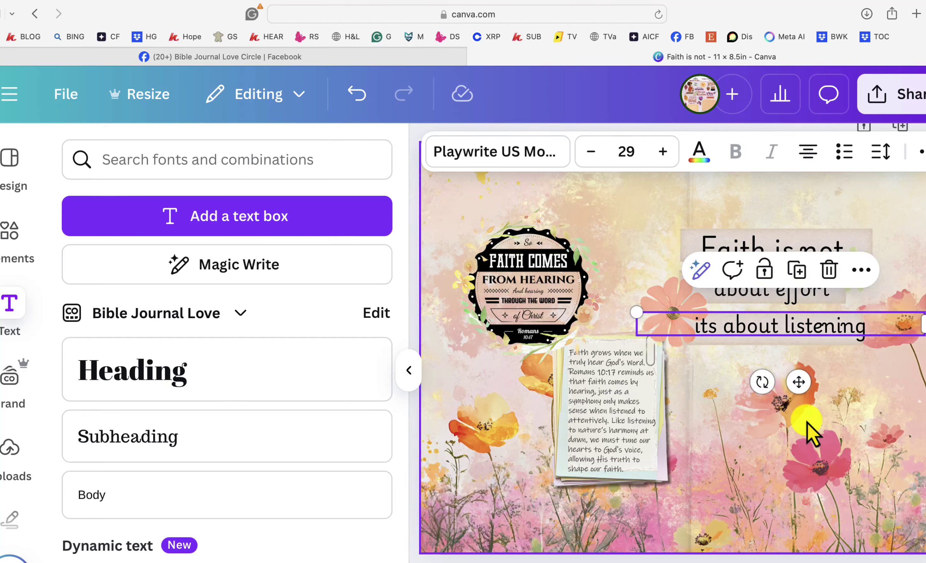
pyautogui.click(848, 393)
pyautogui.click(838, 333)
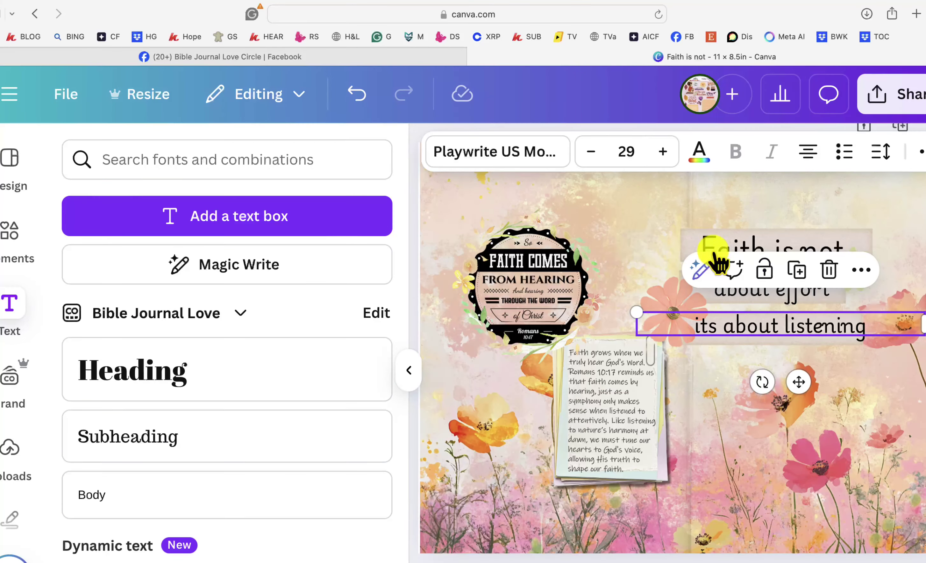
pyautogui.click(593, 151)
pyautogui.click(592, 151)
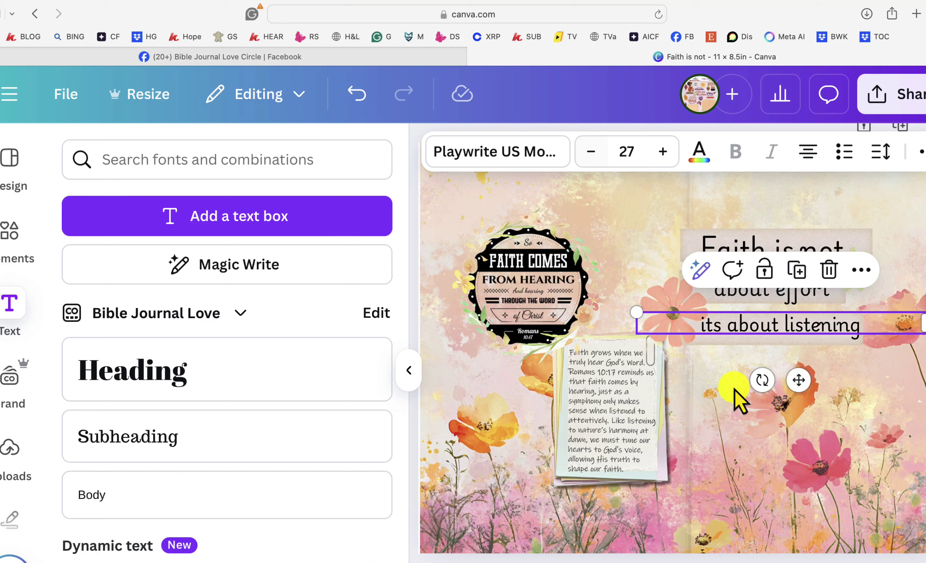
pyautogui.click(840, 429)
# Group the floral label image with its three lines of text.
pyautogui.click(820, 218)
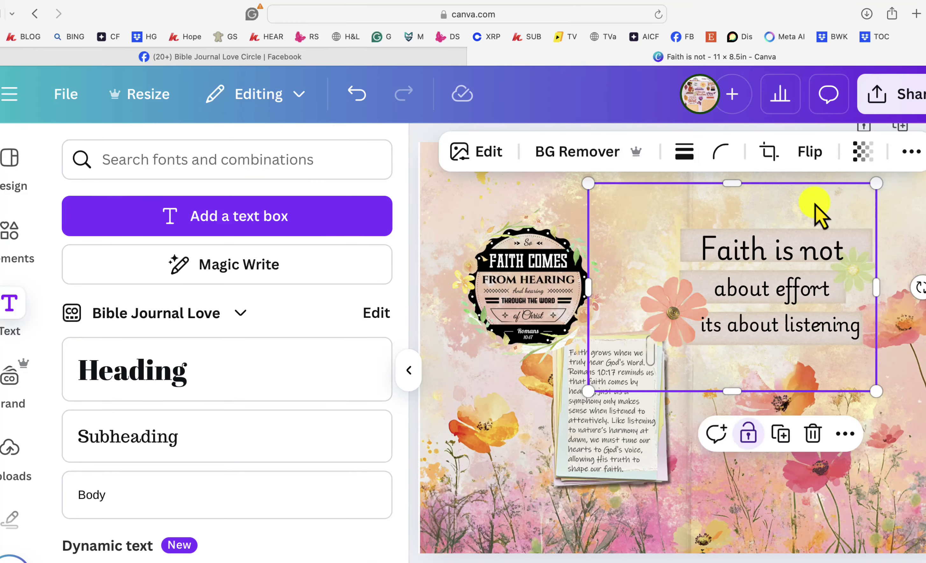
pyautogui.moveTo(812, 214)
pyautogui.mouseDown()
pyautogui.moveTo(809, 250)
pyautogui.moveTo(807, 216)
pyautogui.mouseUp()
pyautogui.click(786, 250)
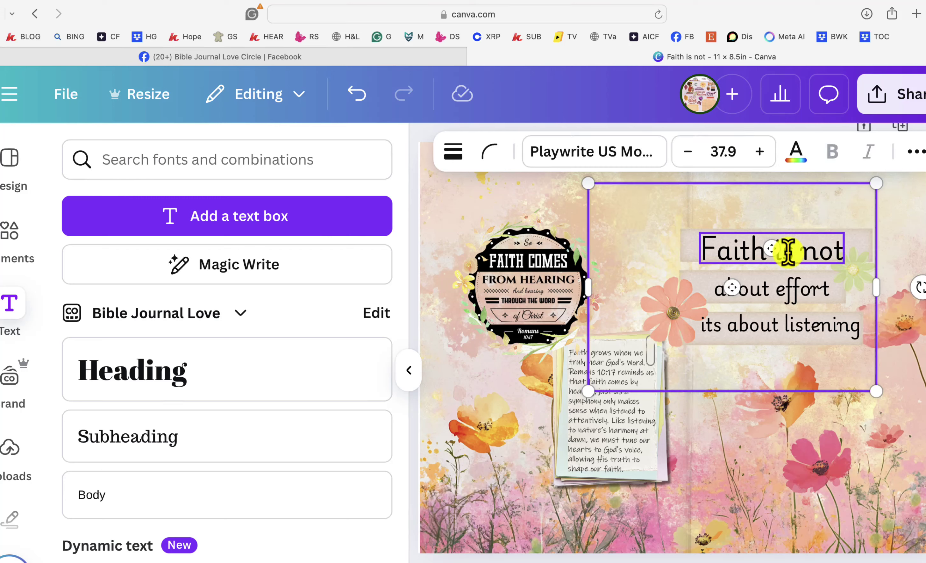
pyautogui.keyDown('shift'); pyautogui.click(794, 287); pyautogui.keyUp('shift')
pyautogui.keyDown('shift'); pyautogui.click(793, 331); pyautogui.keyUp('shift')
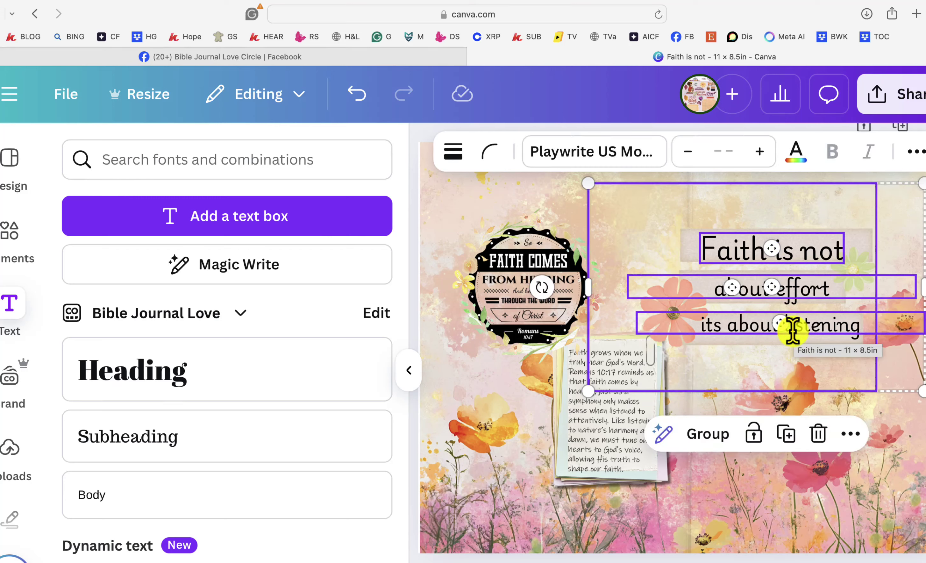
pyautogui.press('super+g')
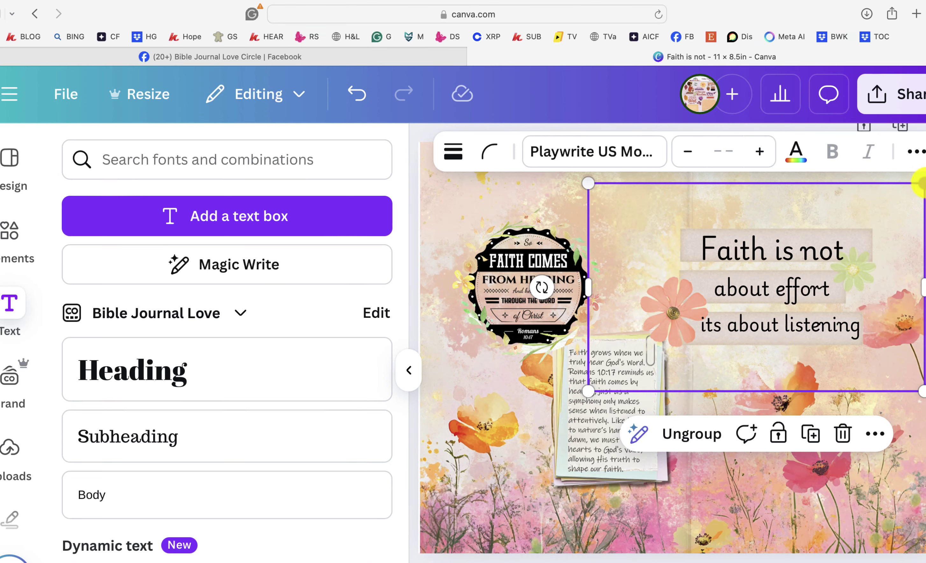
# Scale the label group down to about half size and move it to the left page, above the paper note and beside the round badge.
pyautogui.moveTo(920, 183); pyautogui.dragTo(758, 286)
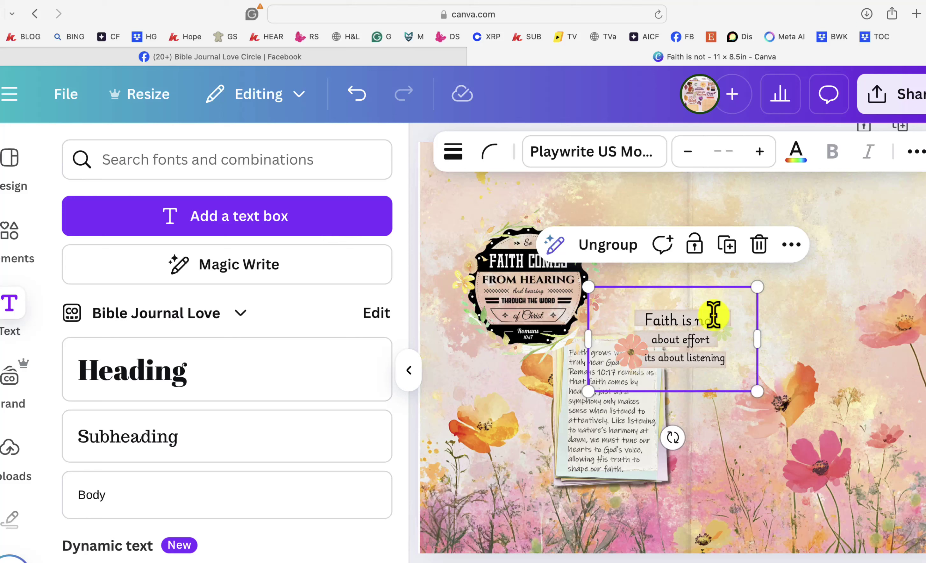
pyautogui.moveTo(714, 315); pyautogui.dragTo(648, 228)
pyautogui.click(648, 228)
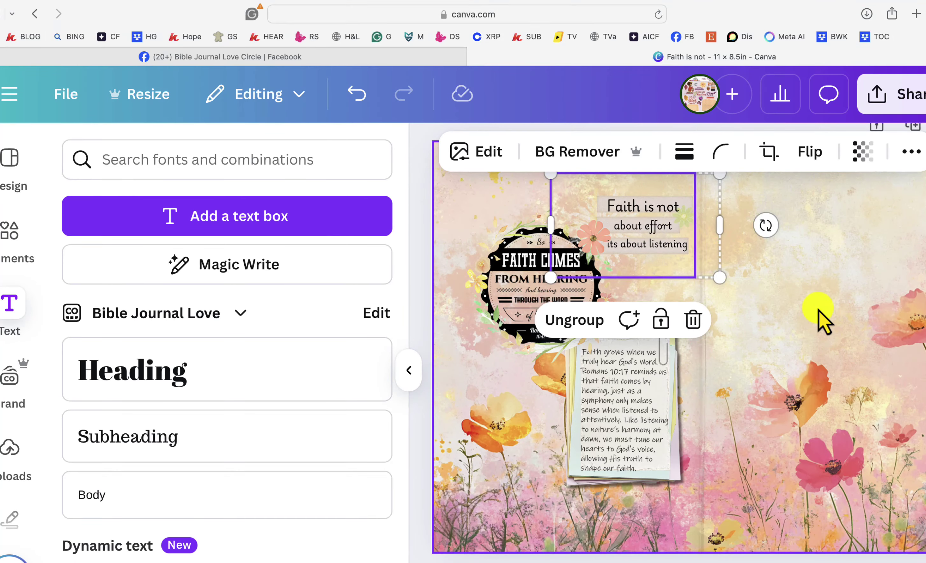
pyautogui.click(819, 320)
pyautogui.scroll(1, 783, 353)
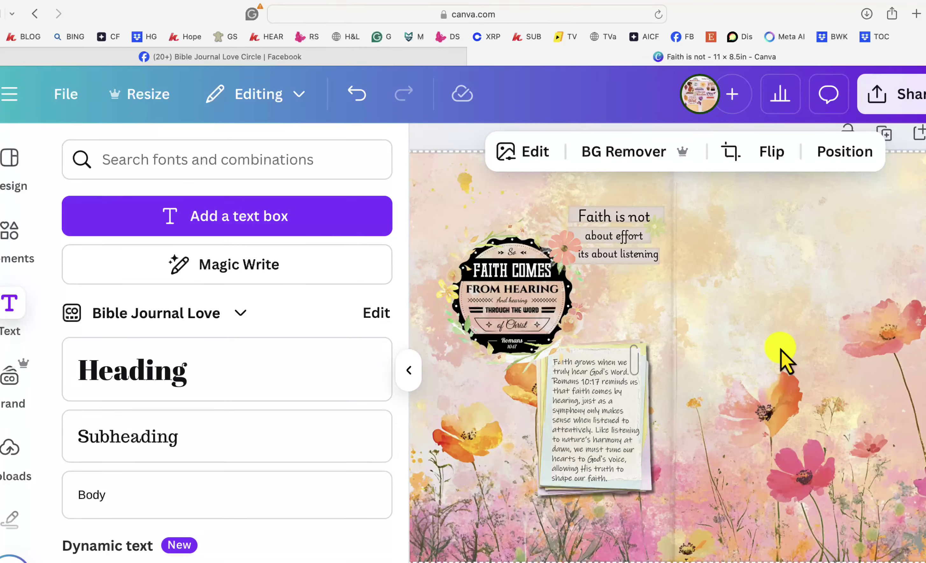
# Add the uploaded coral frame cluster, scale it down to about 80% and place it on the right page.
pyautogui.click(9, 449)
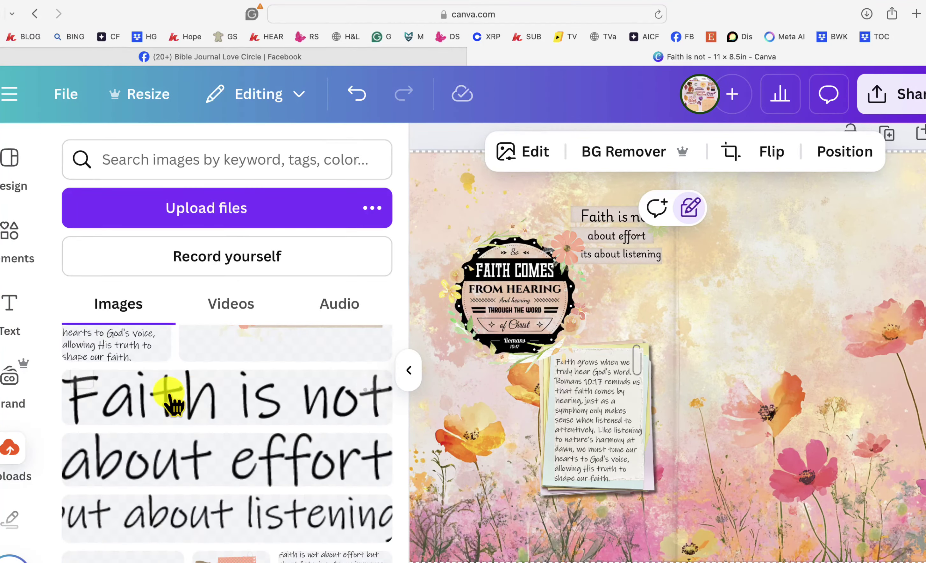
pyautogui.scroll(-5, 192, 397)
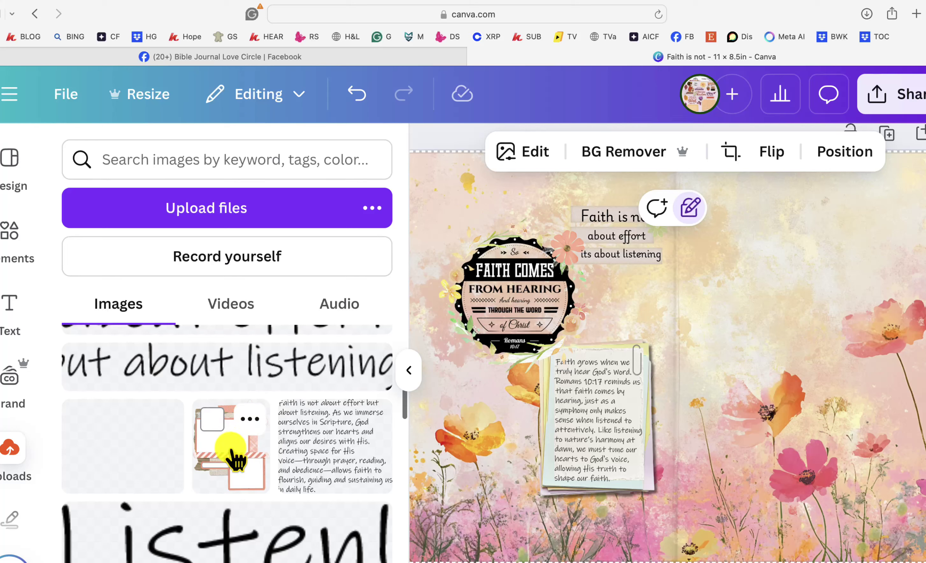
pyautogui.click(232, 451)
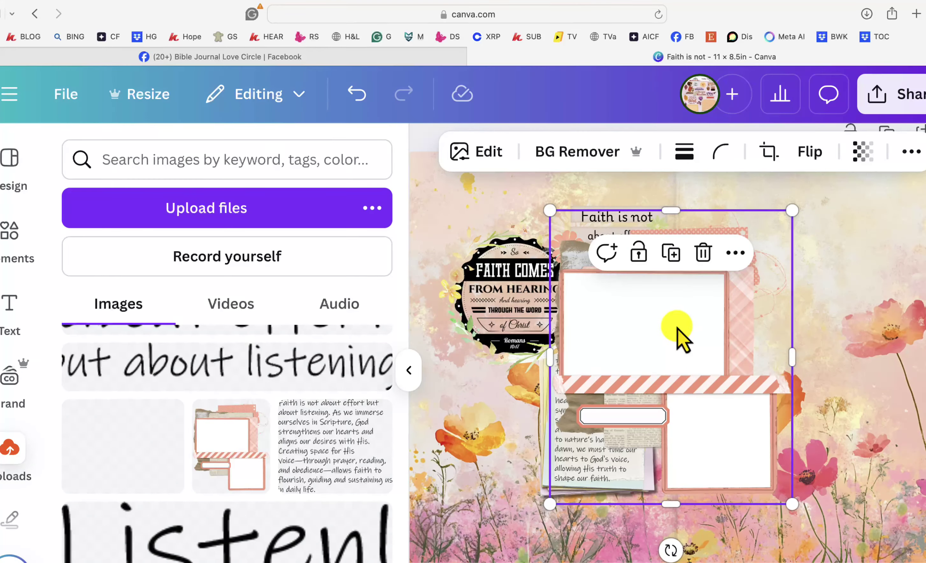
pyautogui.moveTo(682, 337); pyautogui.dragTo(772, 317)
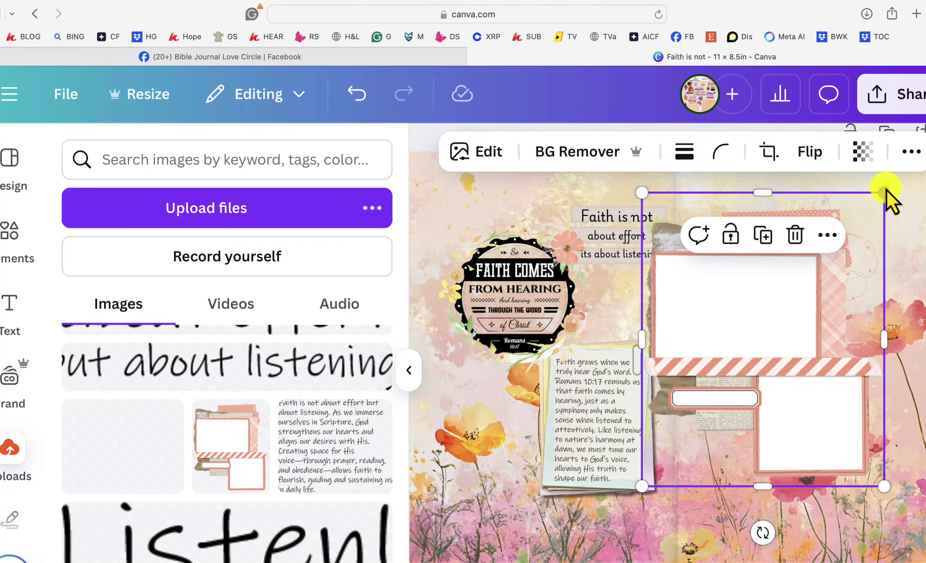
pyautogui.moveTo(885, 190); pyautogui.dragTo(833, 243)
pyautogui.moveTo(751, 324); pyautogui.dragTo(828, 301)
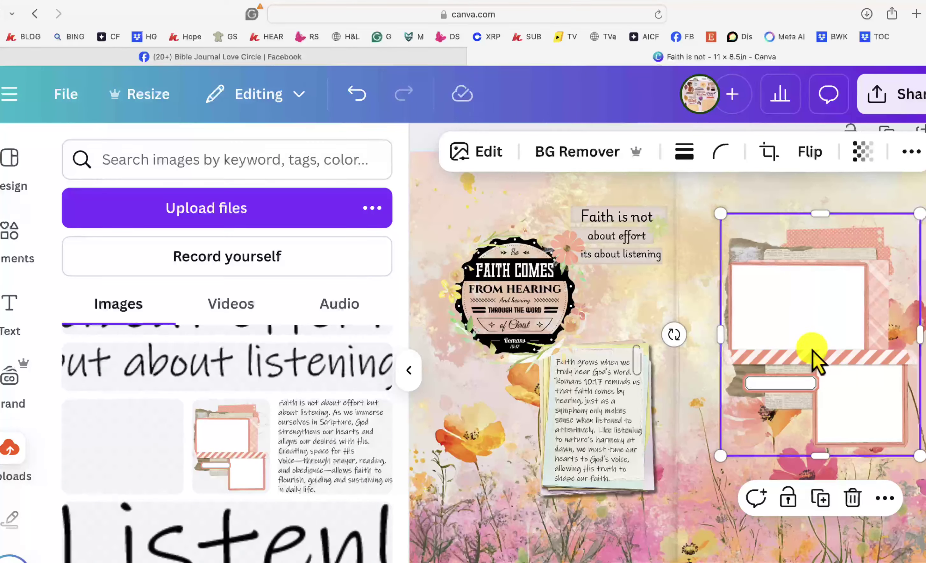
pyautogui.click(691, 394)
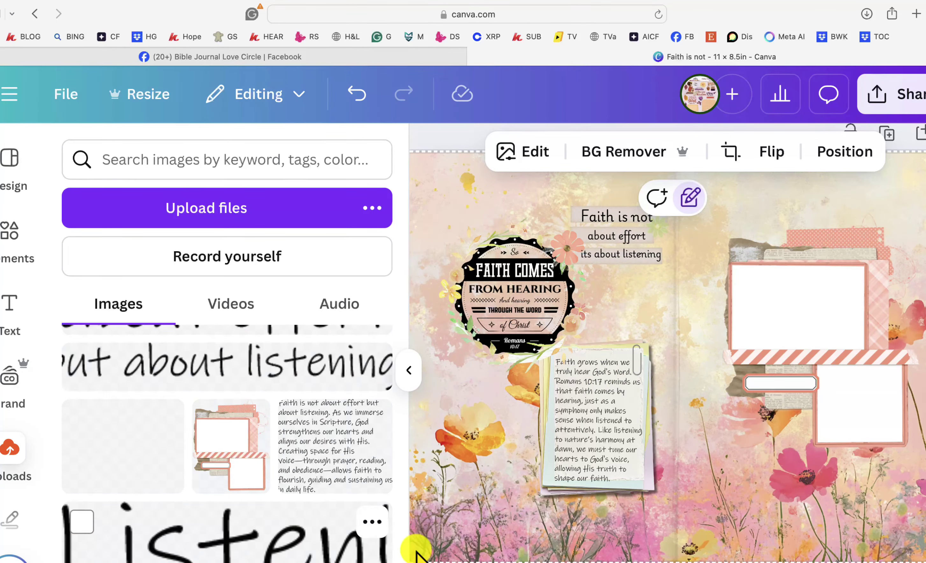
# Open the BibleJournalLove Etsy shop in a new browser tab and open its Hearing God Bible Journal Memory Dex Card Kit listing.
pyautogui.click(916, 14)
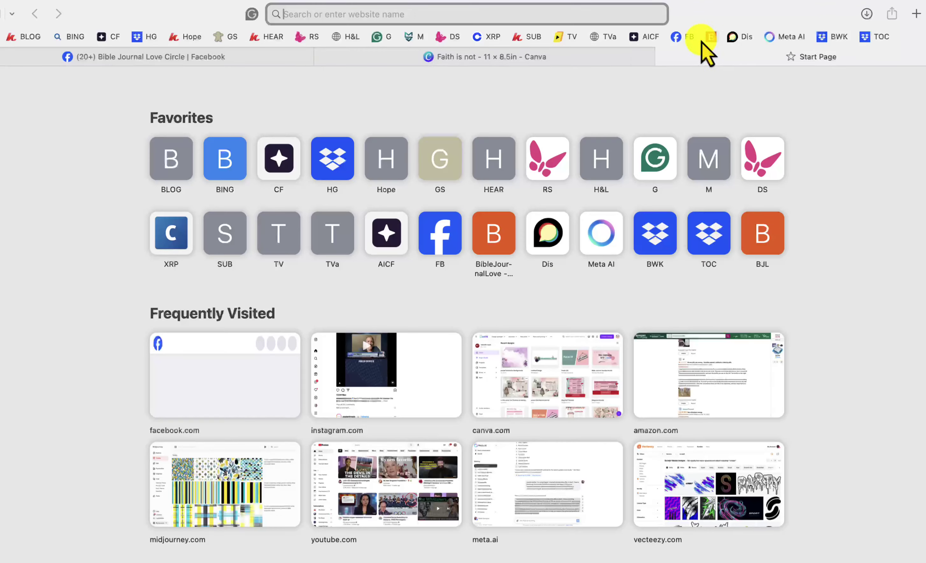
pyautogui.click(711, 36)
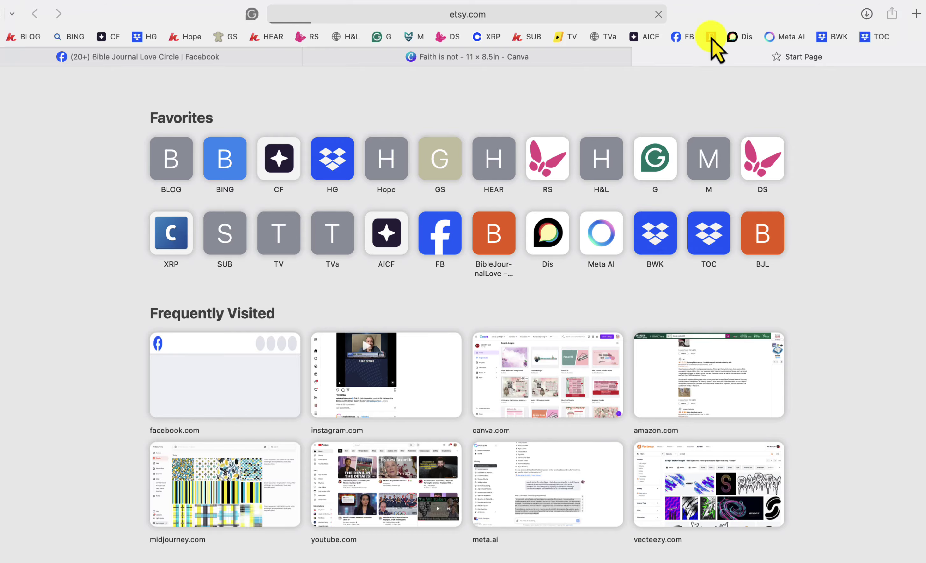
pyautogui.scroll(-10, 420, 363)
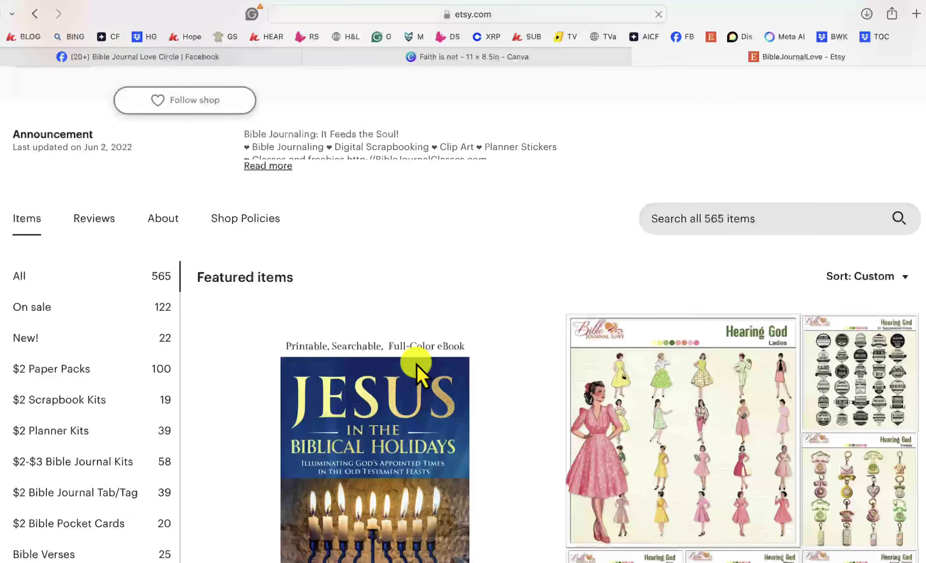
pyautogui.scroll(-3, 419, 366)
pyautogui.click(706, 315)
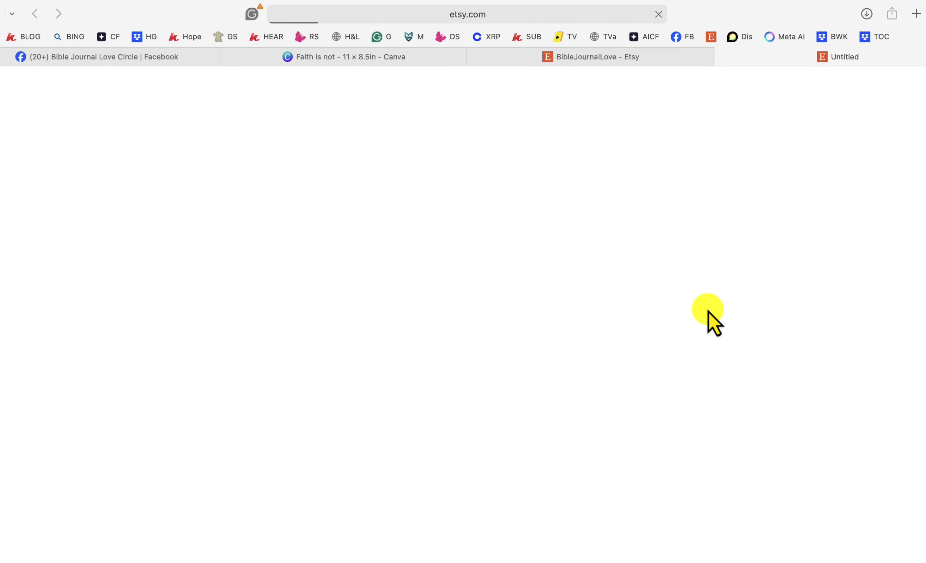
# Look through the kit's preview images, from the typographical verses to the ladies, and return to the Canva design.
pyautogui.scroll(-3, 248, 420)
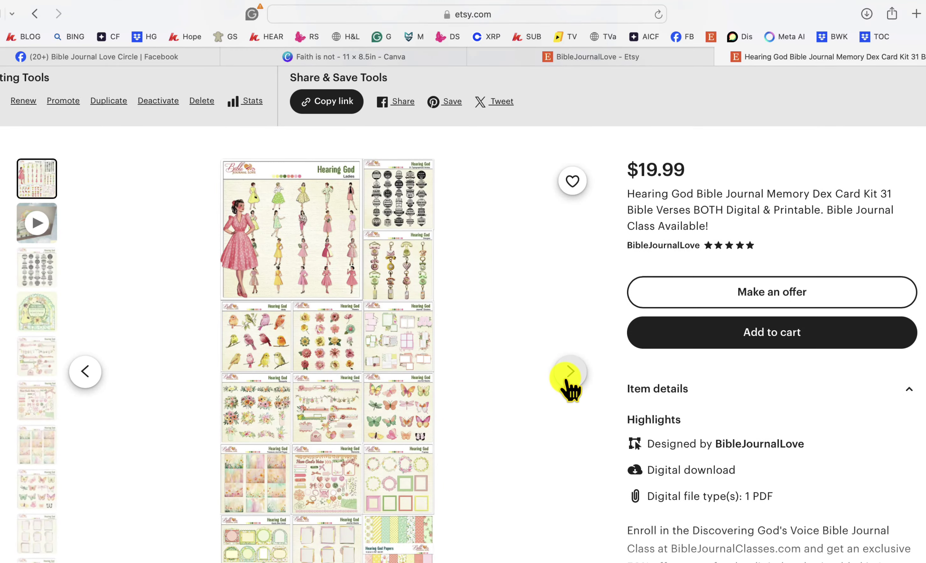
pyautogui.click(568, 378)
pyautogui.click(569, 377)
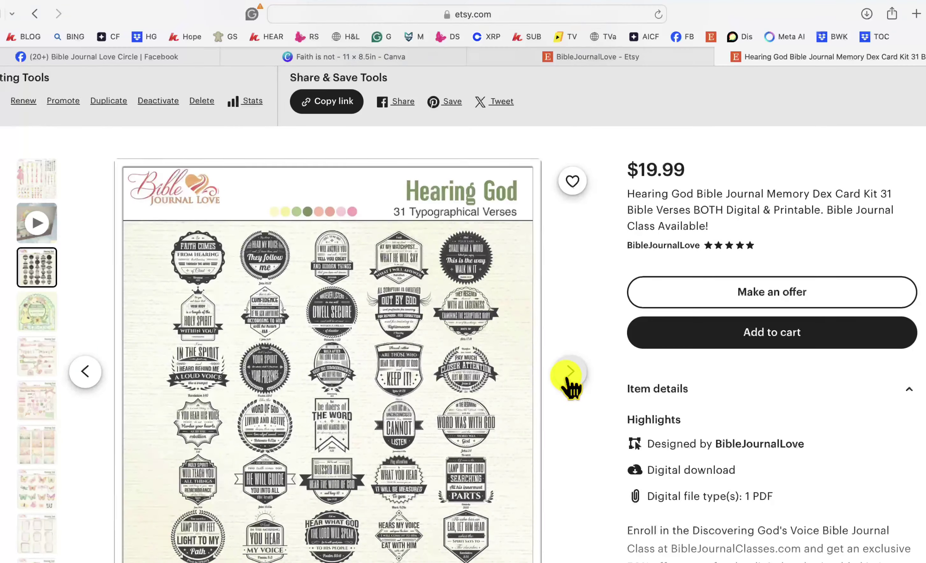
pyautogui.click(569, 374)
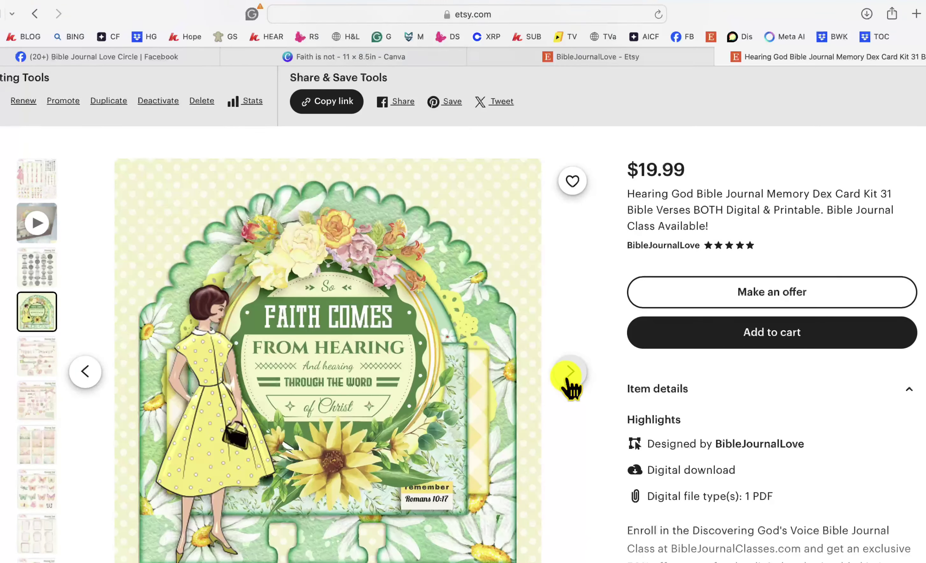
pyautogui.click(568, 378)
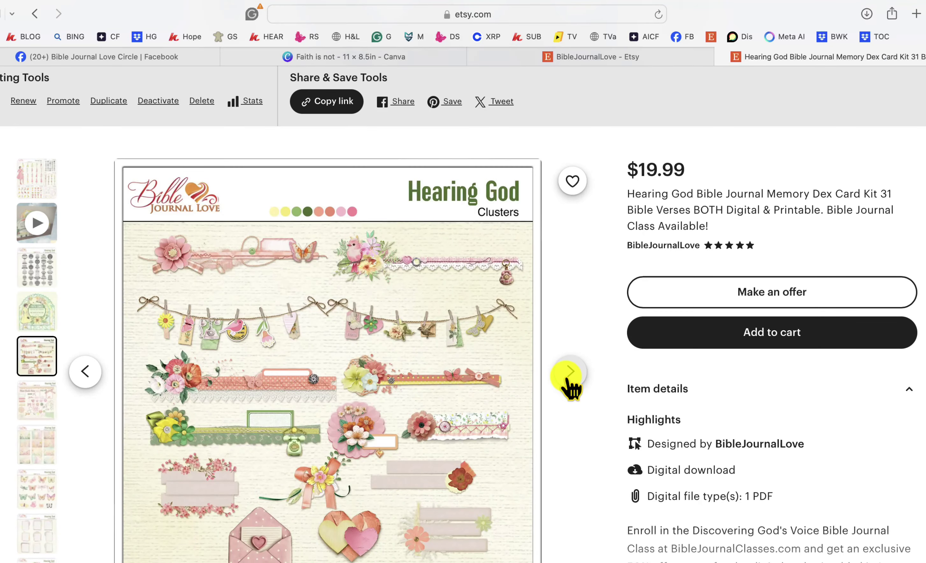
pyautogui.click(571, 374)
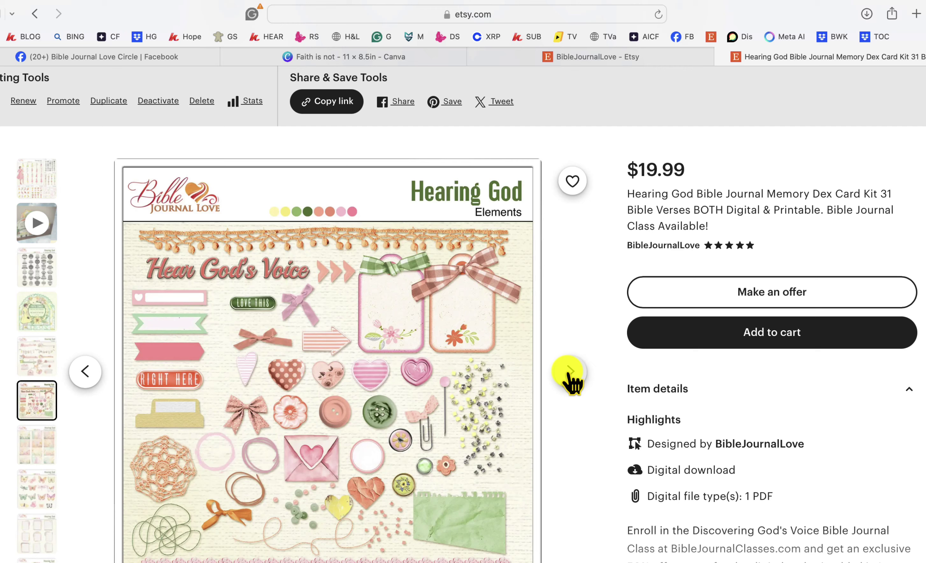
pyautogui.click(570, 374)
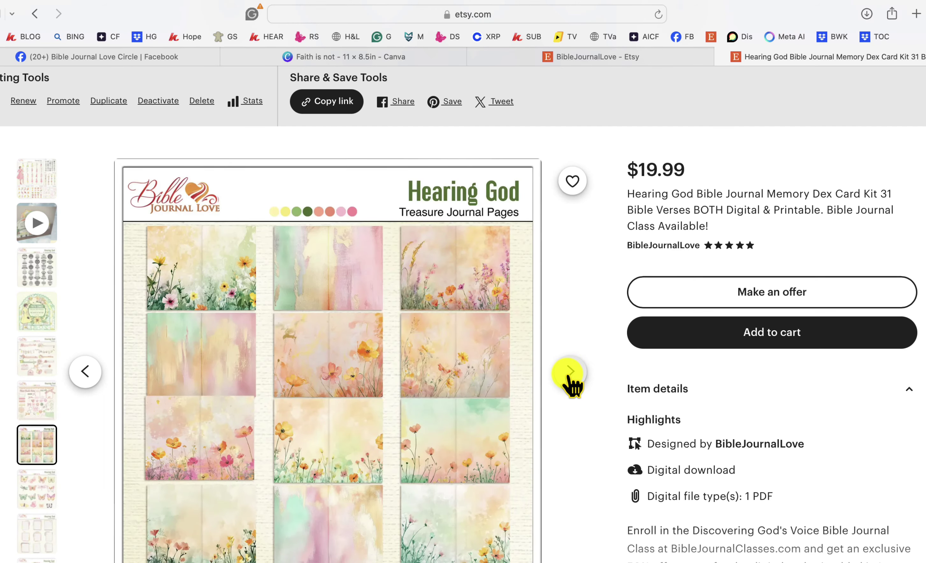
pyautogui.click(571, 374)
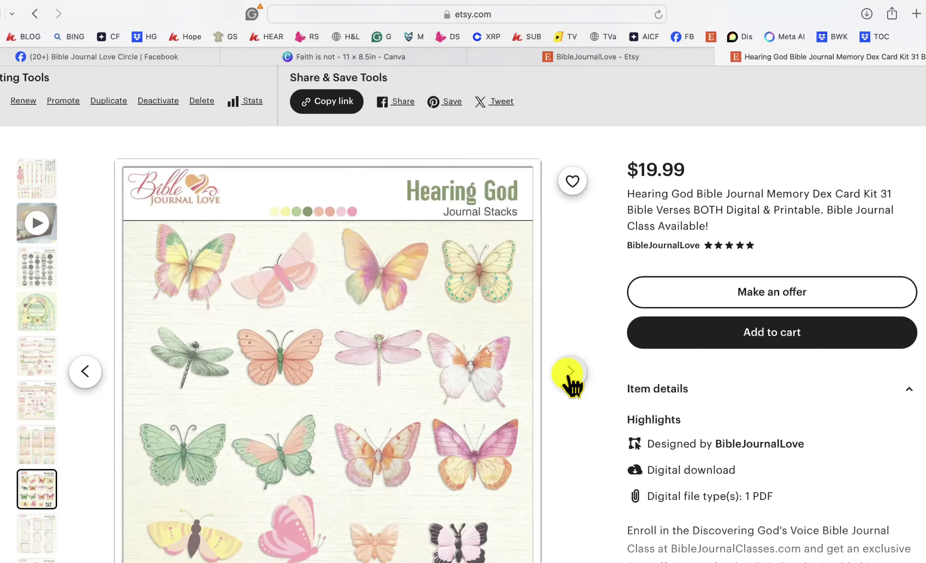
pyautogui.click(570, 374)
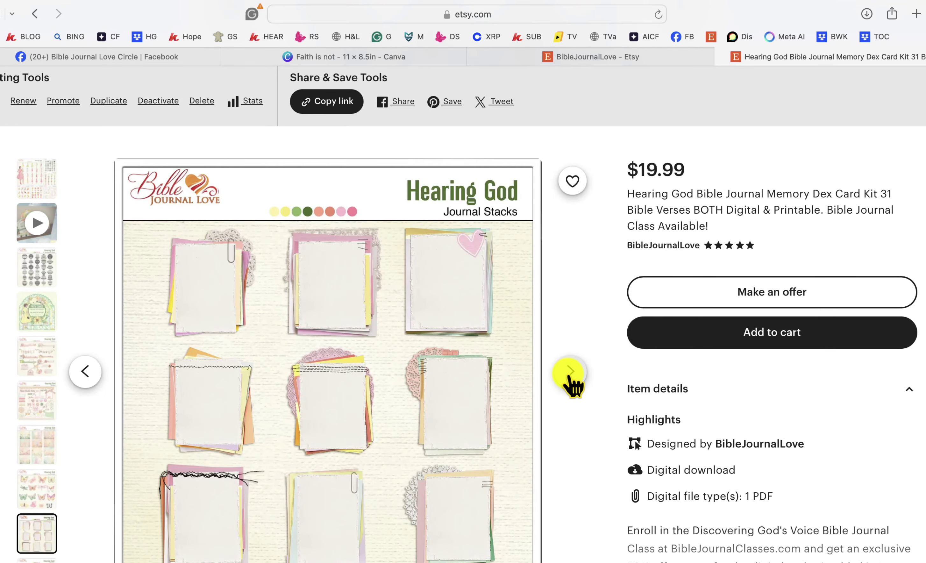
pyautogui.click(570, 374)
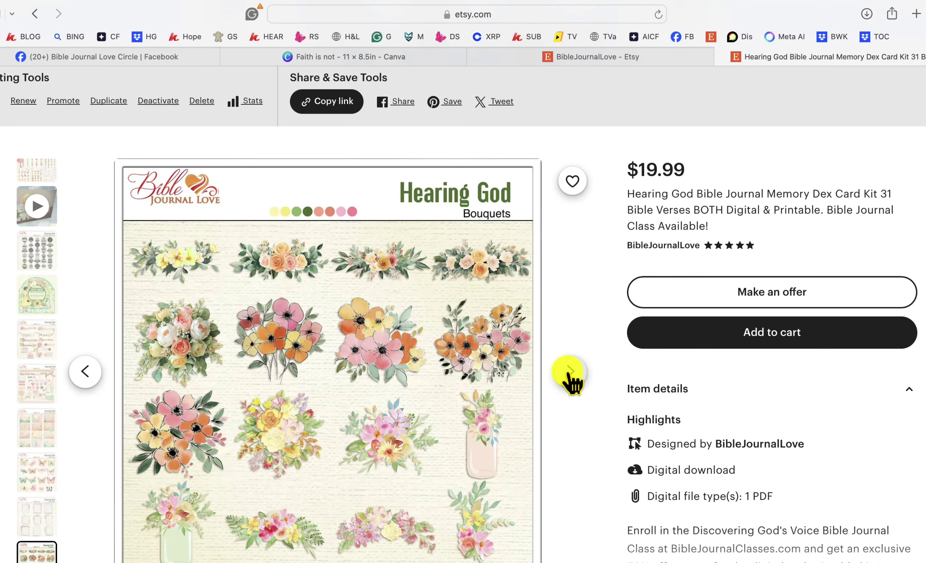
pyautogui.click(570, 374)
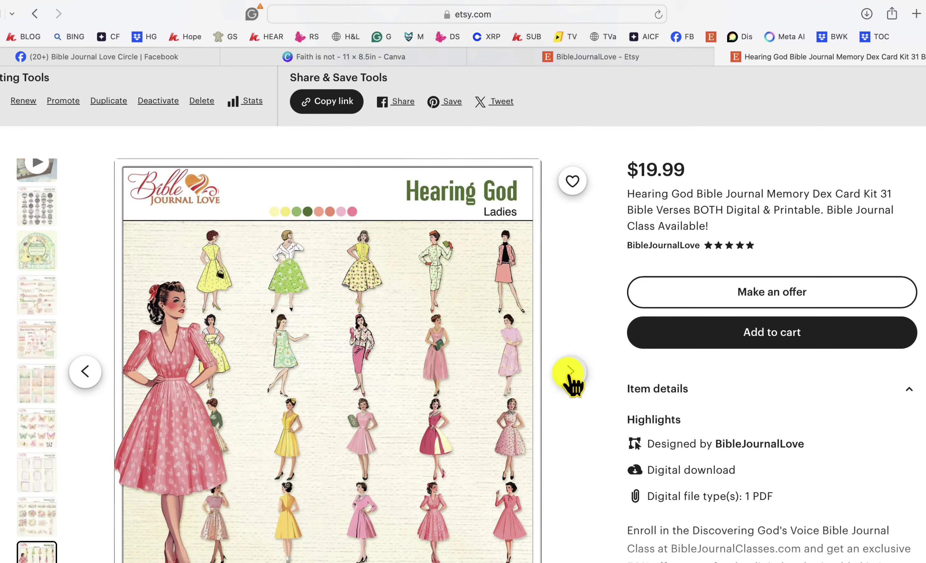
pyautogui.click(570, 374)
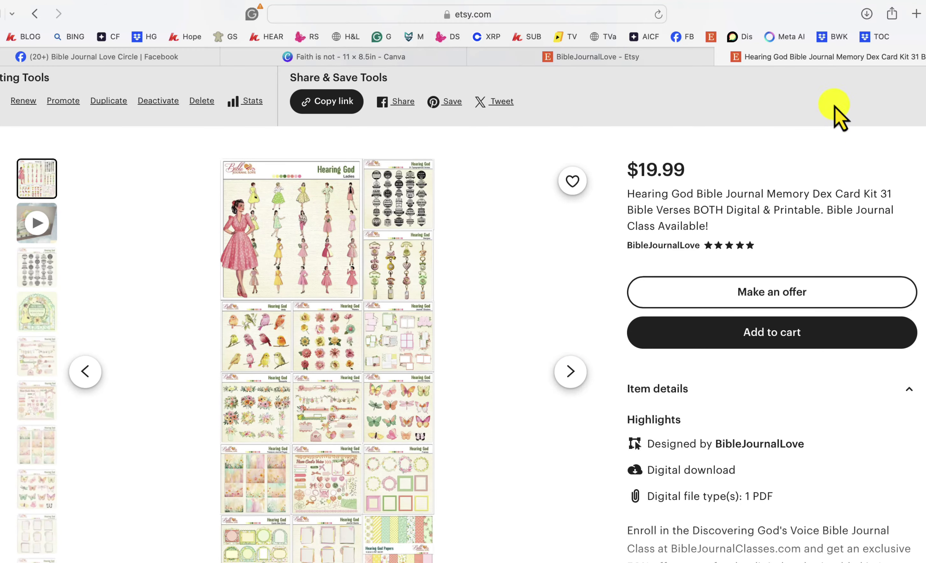
pyautogui.click(626, 59)
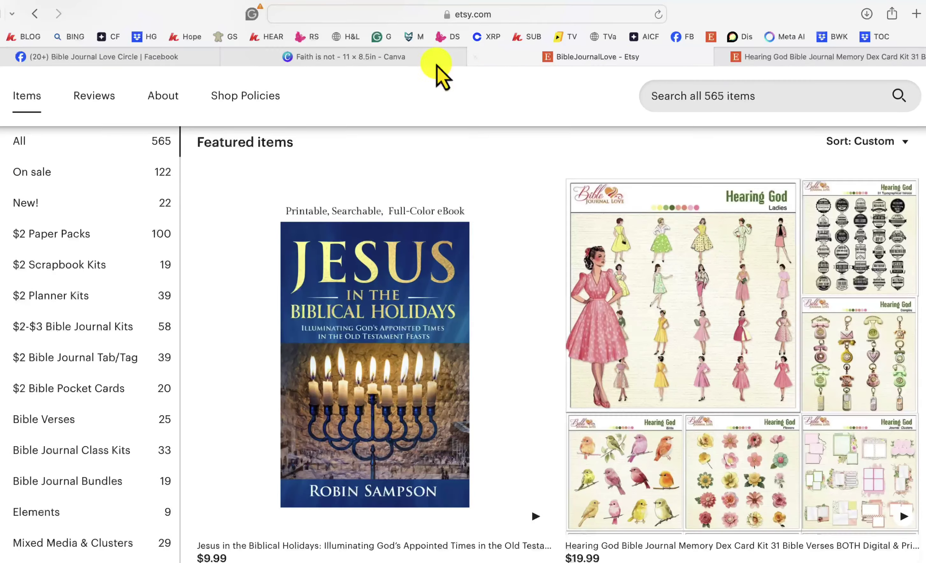
pyautogui.click(376, 58)
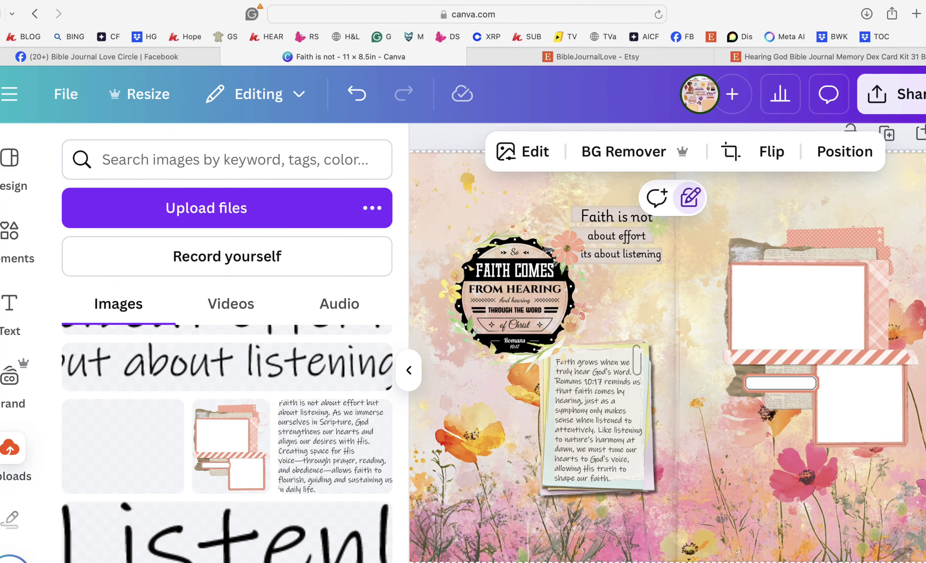
# Add the floral ribbon border, scale it down to just over half size and place it across the upper edge of the frame cluster.
pyautogui.scroll(-10, 266, 524)
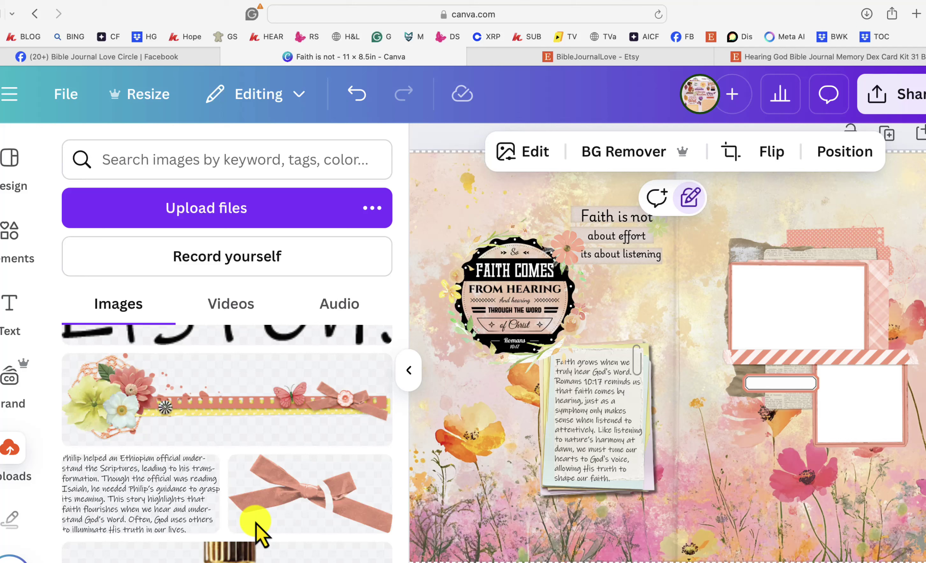
pyautogui.scroll(2, 255, 523)
pyautogui.moveTo(266, 433); pyautogui.dragTo(811, 281)
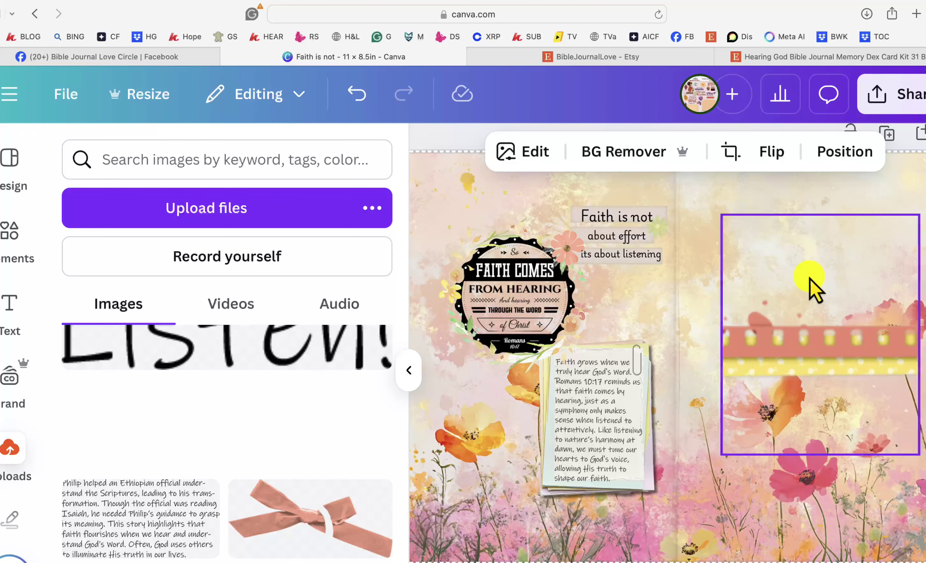
pyautogui.moveTo(734, 306); pyautogui.dragTo(253, 421)
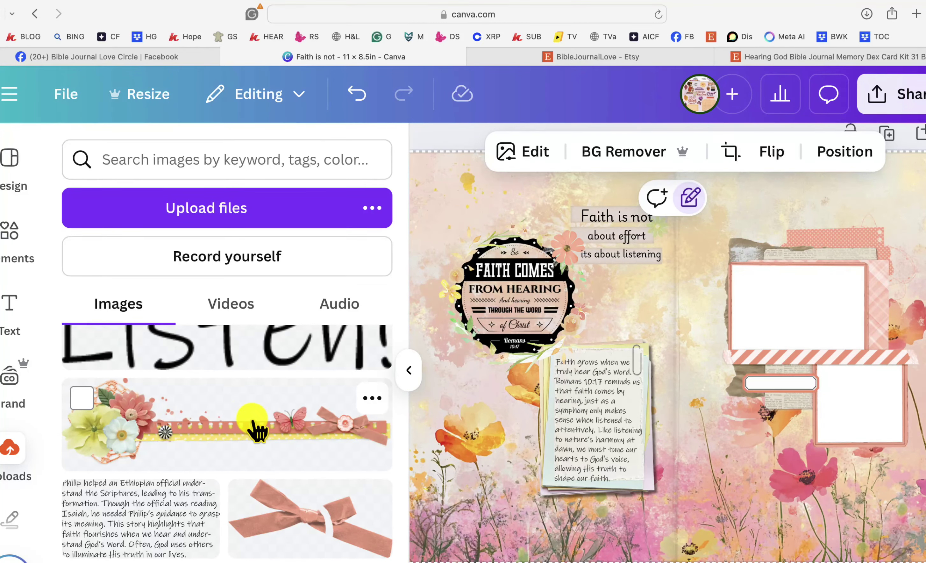
pyautogui.click(256, 428)
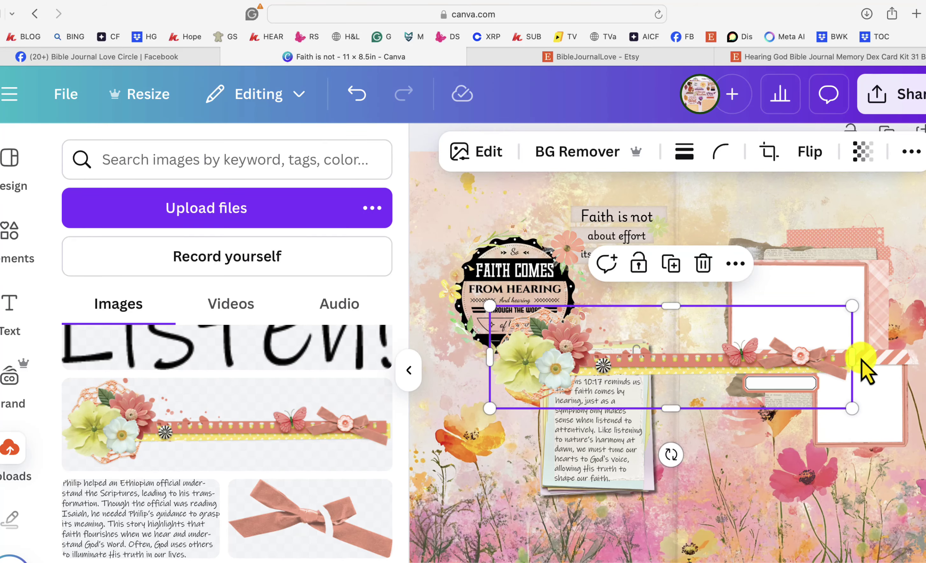
pyautogui.moveTo(854, 309); pyautogui.dragTo(845, 255)
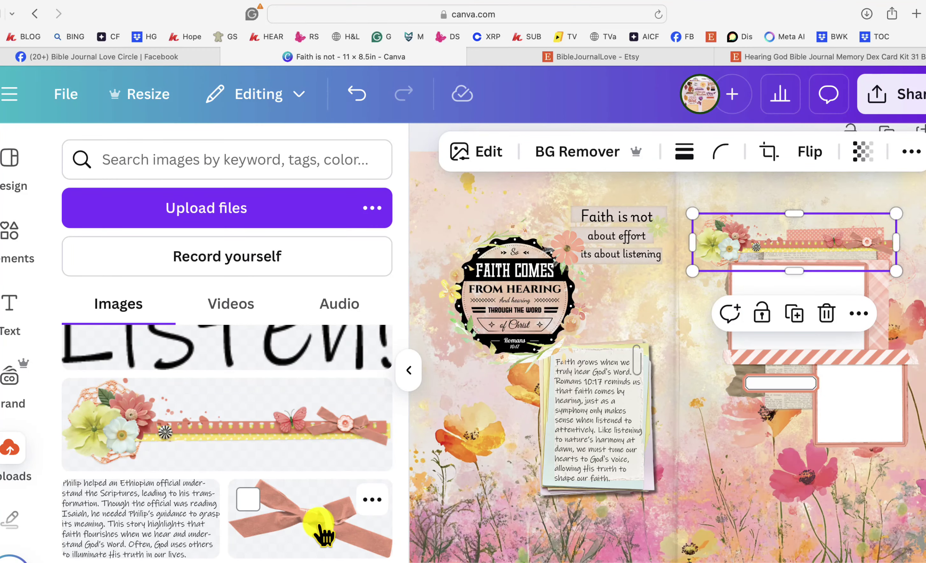
# Add the uploaded coral bow and the telephone keychain images to the spread.
pyautogui.scroll(-3, 323, 529)
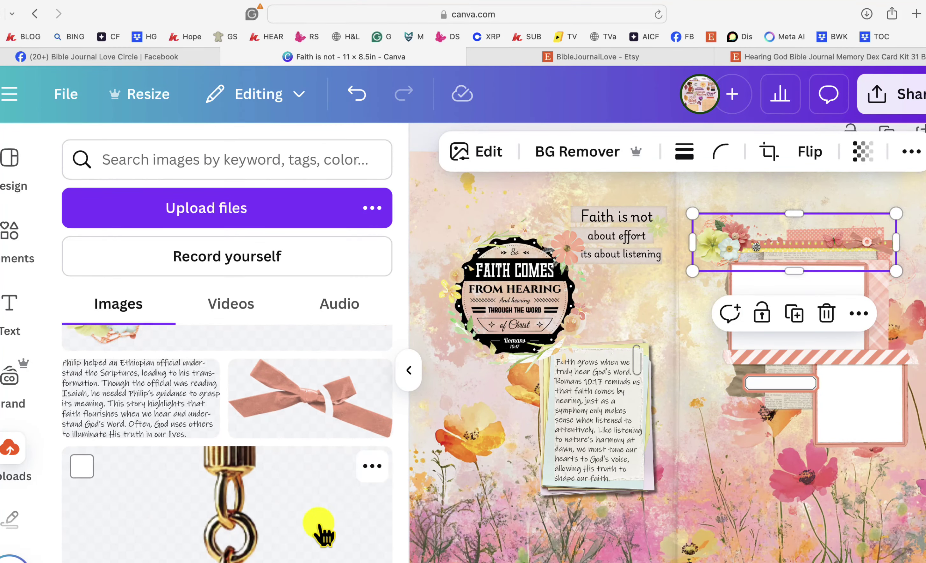
pyautogui.scroll(1, 321, 531)
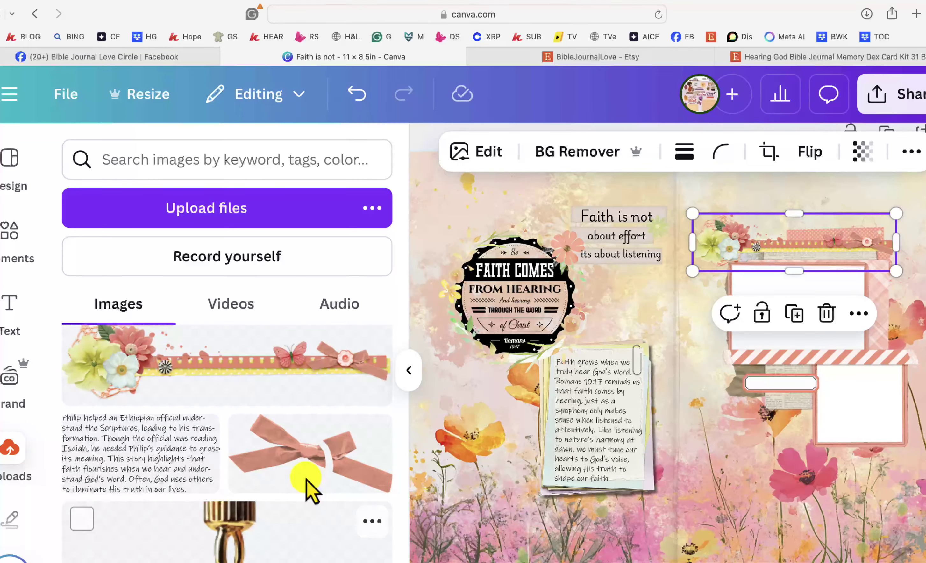
pyautogui.click(308, 463)
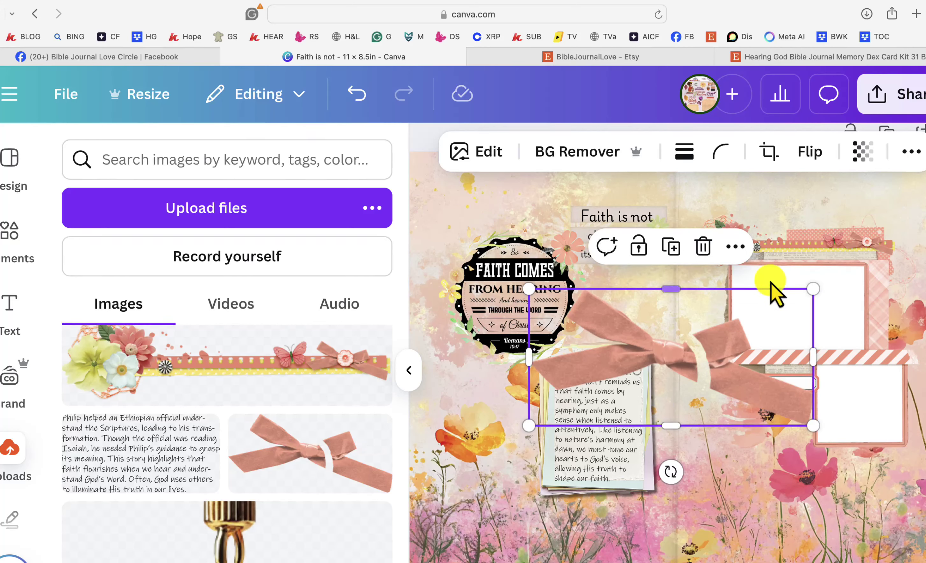
pyautogui.click(240, 523)
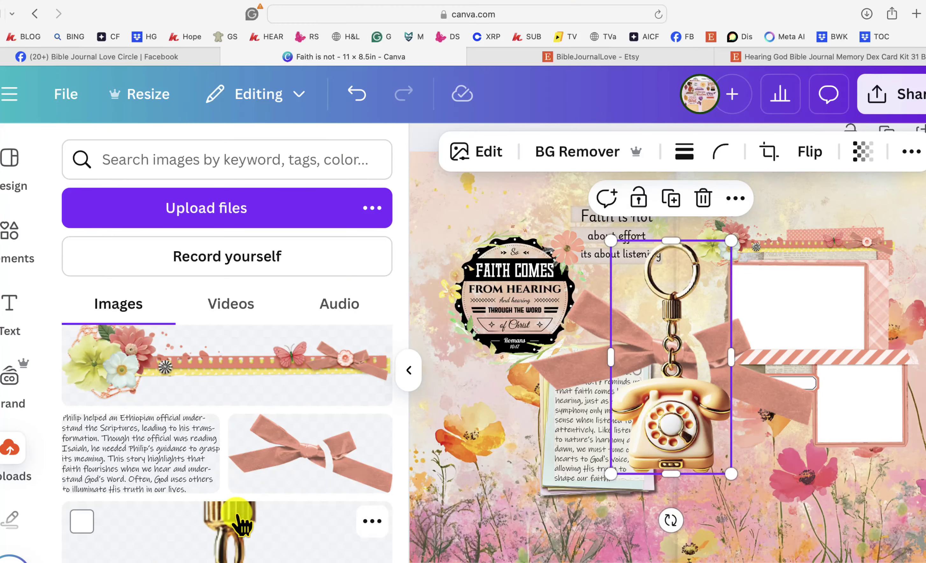
# Scale the coral bow down to about 70% and center it behind the ring of the telephone keychain.
pyautogui.moveTo(783, 391); pyautogui.dragTo(740, 266)
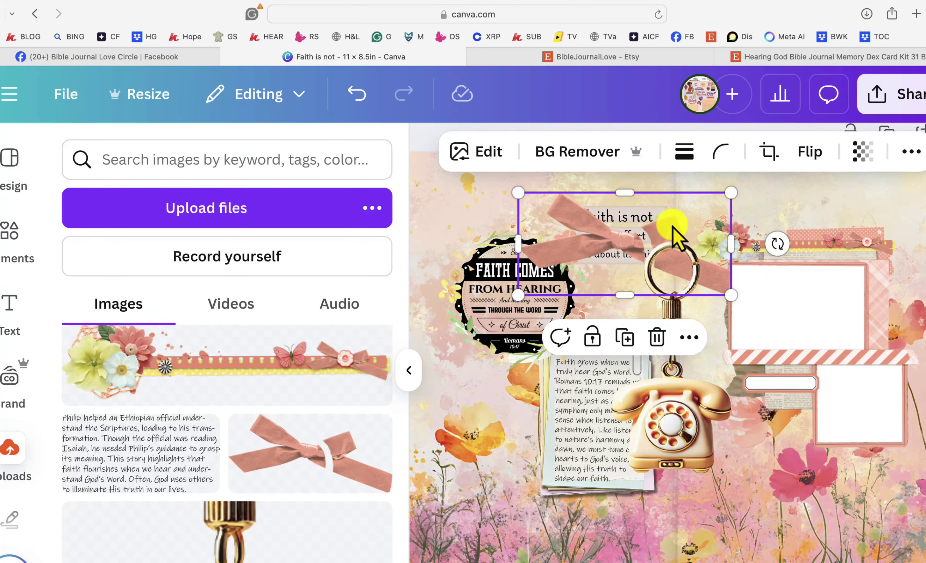
pyautogui.moveTo(679, 265); pyautogui.dragTo(718, 242)
pyautogui.moveTo(778, 309); pyautogui.dragTo(752, 288)
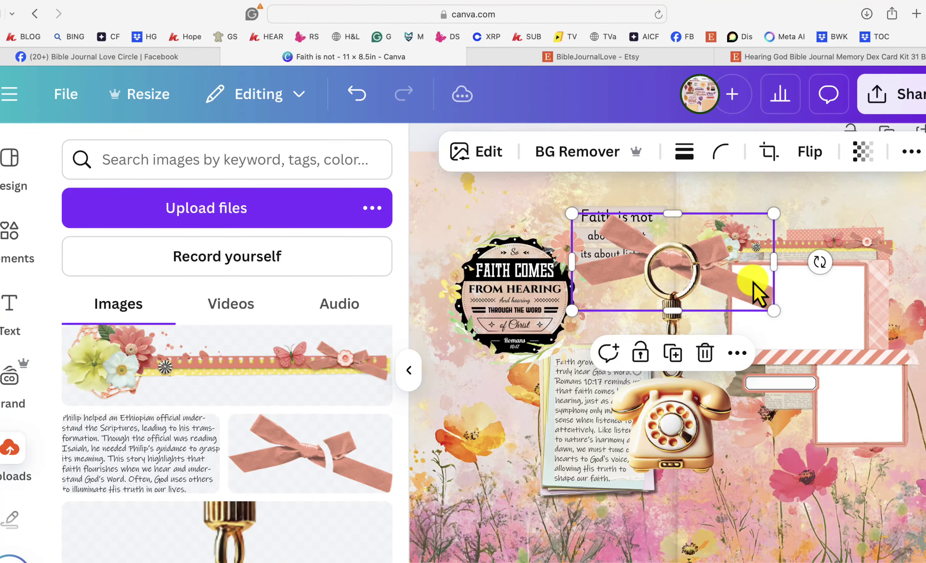
# Bring the coral bow forward one layer so it sits in front of the keychain ring.
pyautogui.keyDown('shift'); pyautogui.click(685, 418); pyautogui.keyUp('shift')
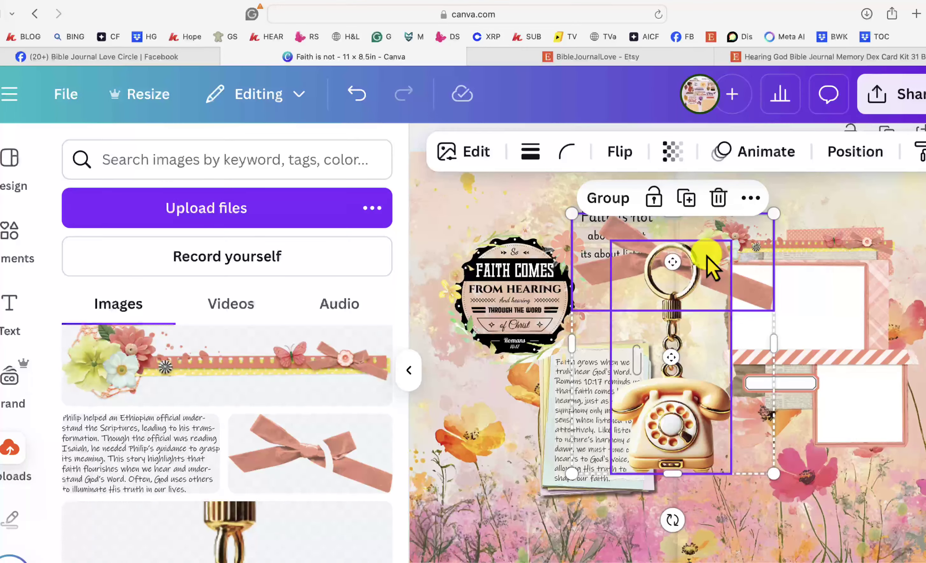
pyautogui.click(906, 230)
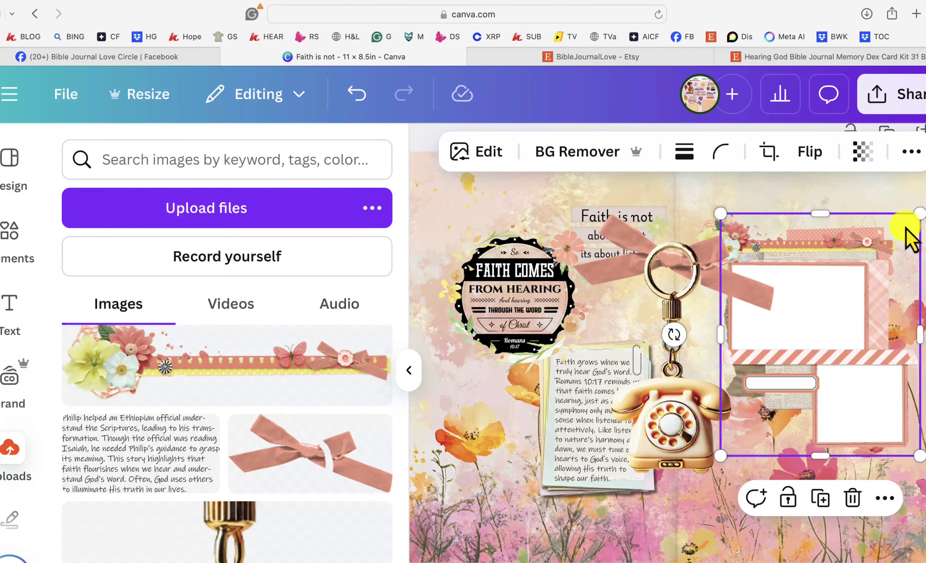
pyautogui.click(714, 256)
pyautogui.rightClick(710, 254)
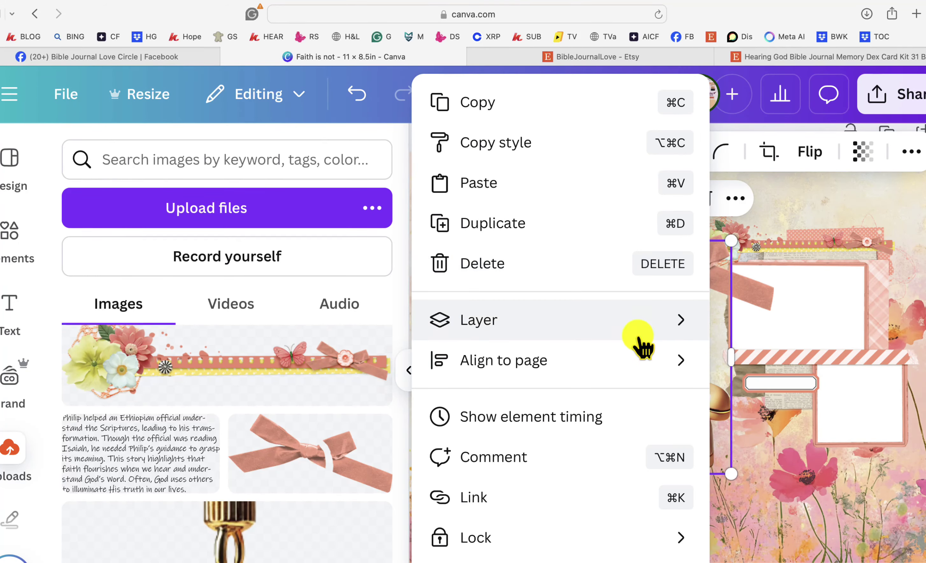
pyautogui.click(761, 300)
pyautogui.rightClick(761, 300)
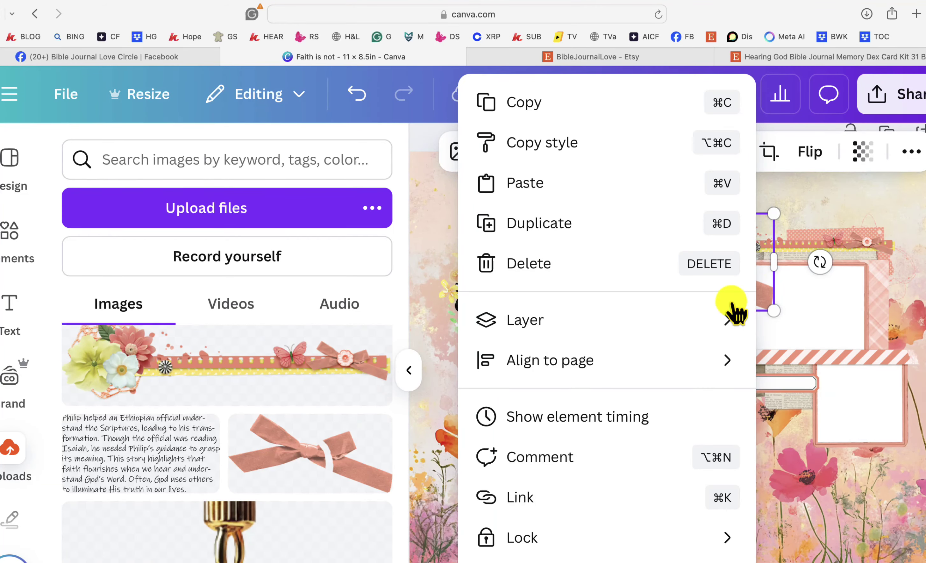
pyautogui.moveTo(733, 322)
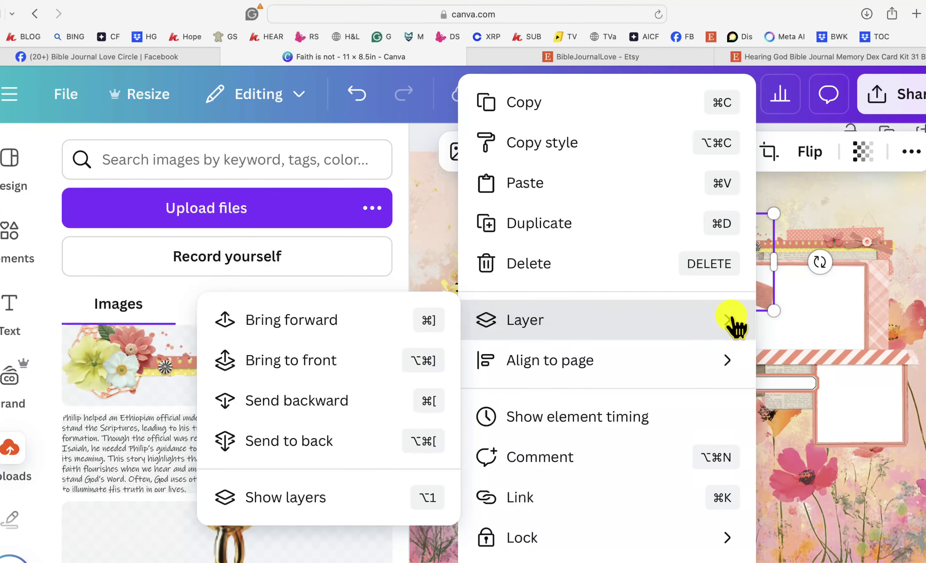
pyautogui.click(385, 322)
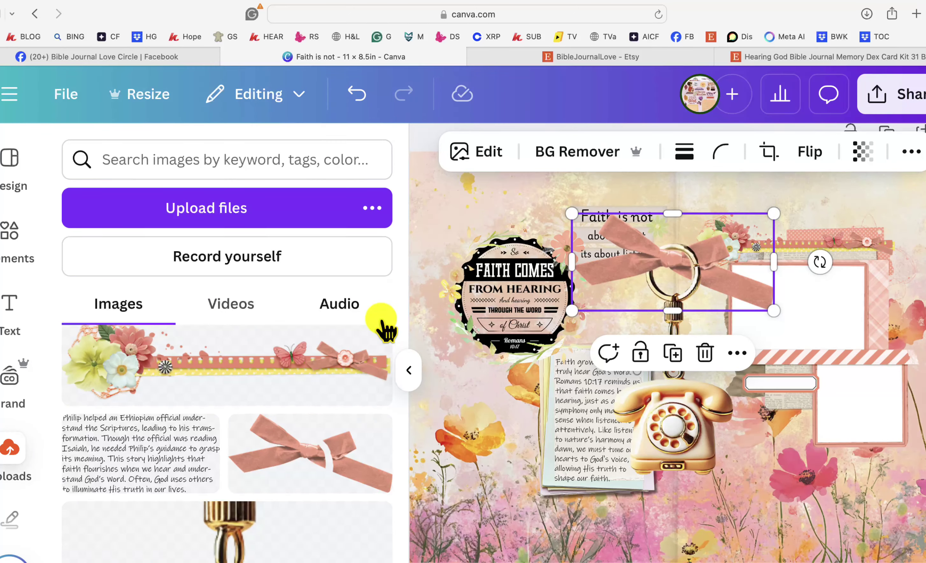
# Group the bow with the telephone keychain, then shrink the group to about a quarter and hang it where the striped strip meets the lower frame.
pyautogui.keyDown('shift'); pyautogui.click(663, 414); pyautogui.keyUp('shift')
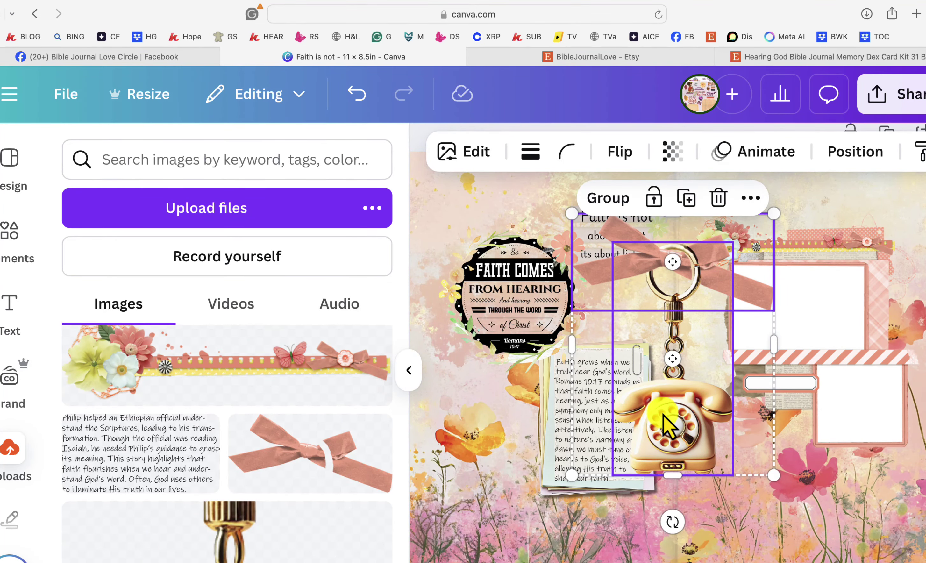
pyautogui.press('super+g')
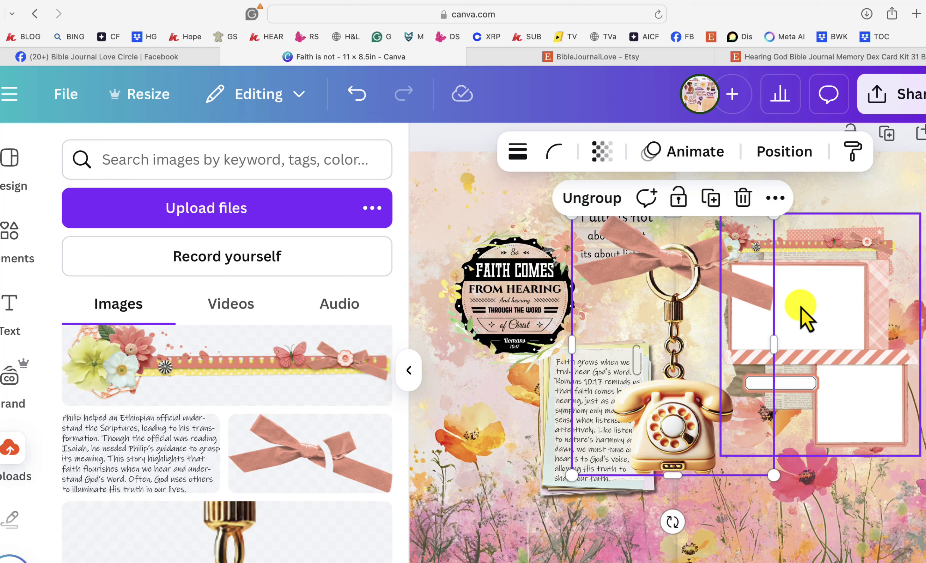
pyautogui.click(819, 201)
pyautogui.click(723, 250)
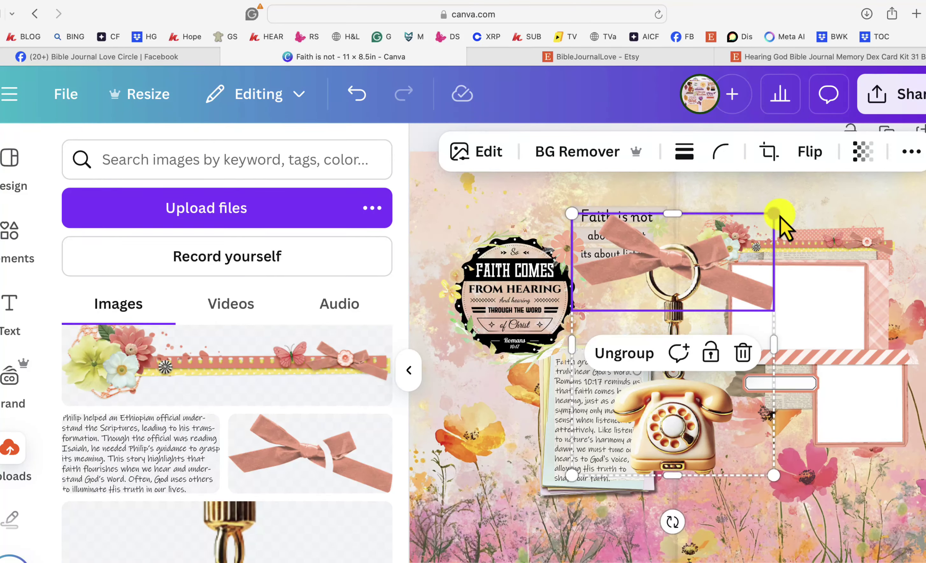
pyautogui.moveTo(779, 214); pyautogui.dragTo(597, 383)
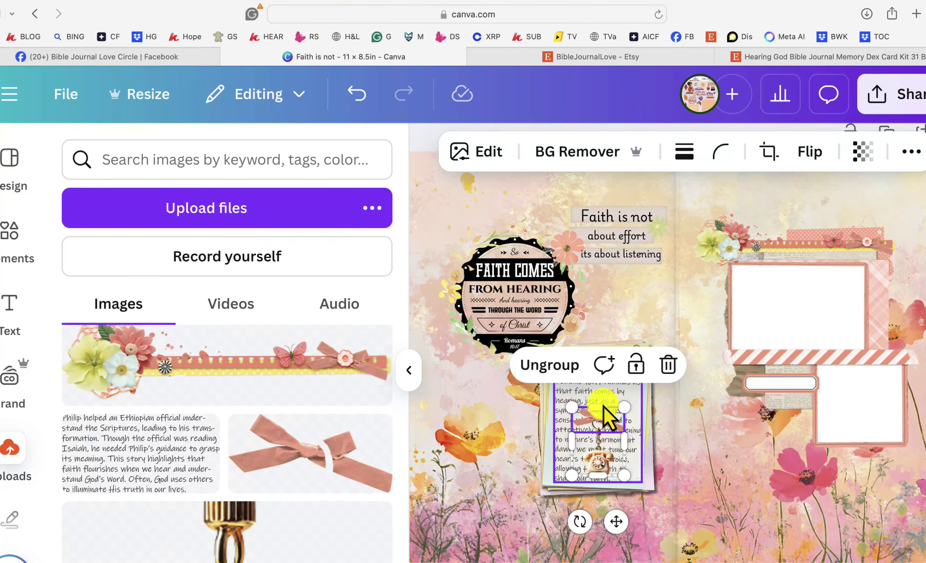
pyautogui.moveTo(607, 422); pyautogui.dragTo(831, 352)
# Add the handwritten "Listen!" image, scale it down to about a third and move it onto the small label beside the lower frame.
pyautogui.scroll(-5, 262, 502)
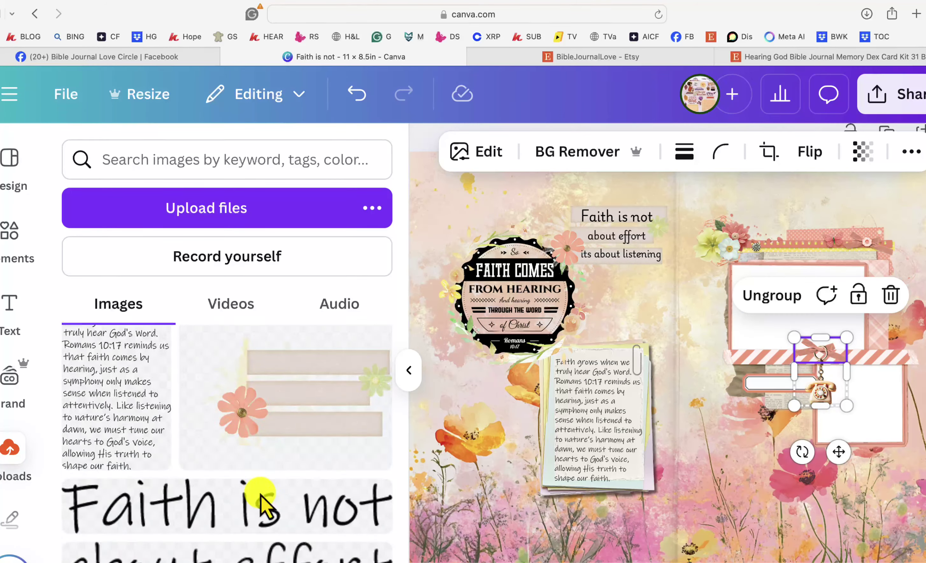
pyautogui.scroll(-3, 262, 501)
pyautogui.moveTo(248, 542); pyautogui.dragTo(221, 500)
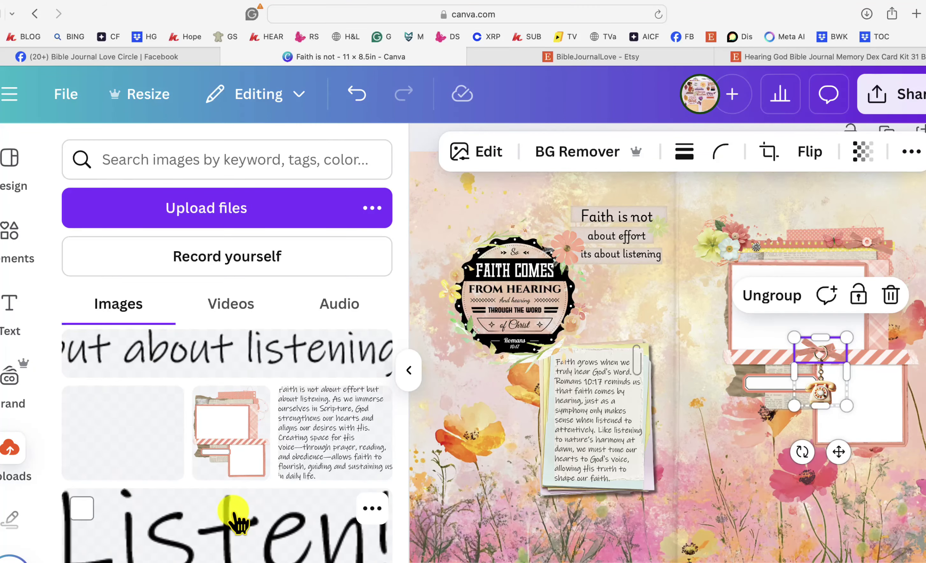
pyautogui.click(235, 516)
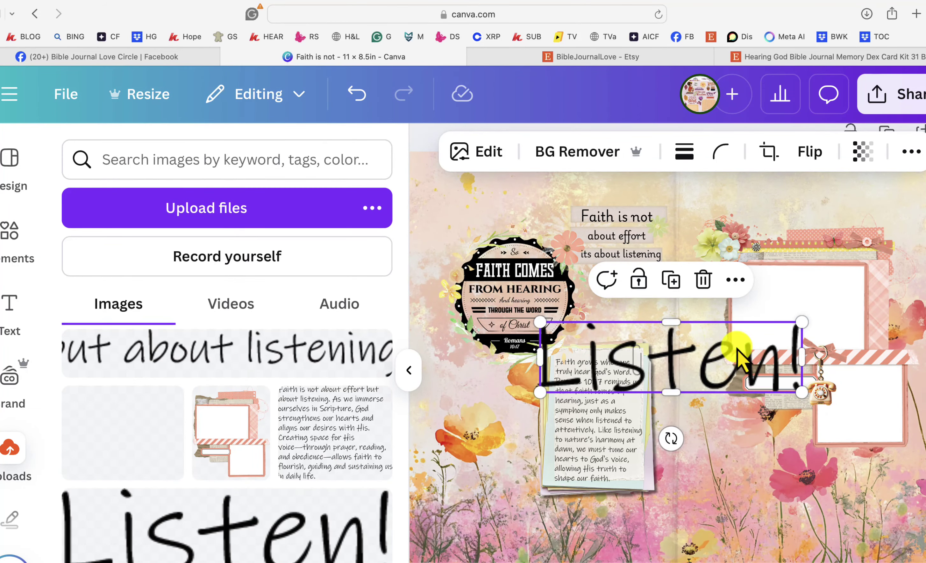
pyautogui.moveTo(802, 322); pyautogui.dragTo(598, 381)
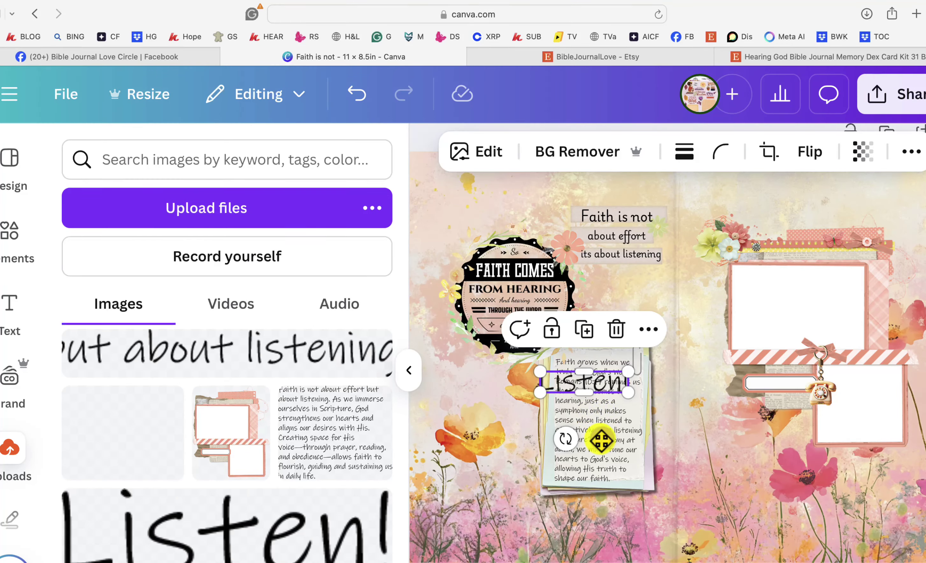
pyautogui.moveTo(600, 440); pyautogui.dragTo(795, 441)
pyautogui.click(768, 384)
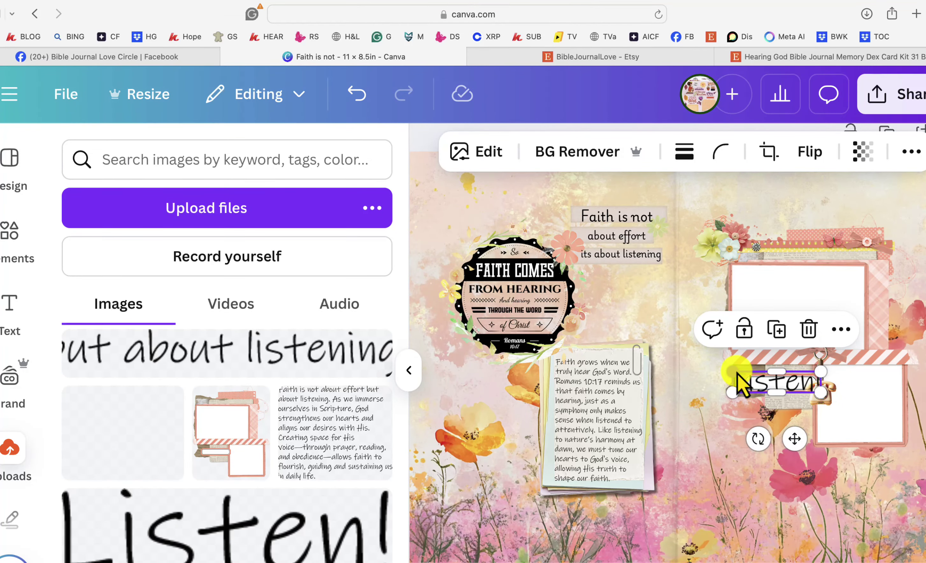
# Shrink the "Listen!" image further so it fits inside the label and center it there.
pyautogui.moveTo(738, 373); pyautogui.dragTo(761, 381)
pyautogui.moveTo(808, 438); pyautogui.dragTo(796, 436)
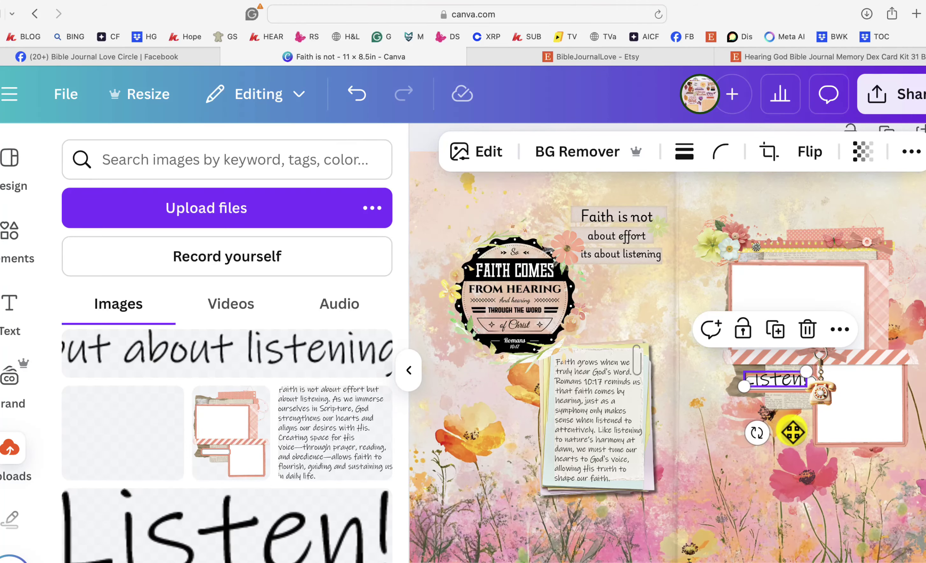
pyautogui.scroll(6, 793, 432)
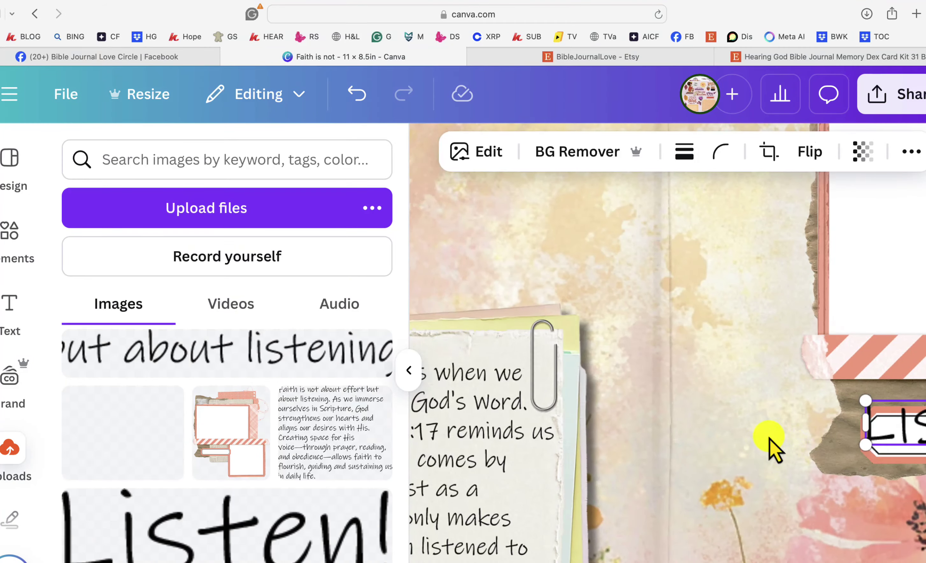
pyautogui.hscroll(8, 770, 439)
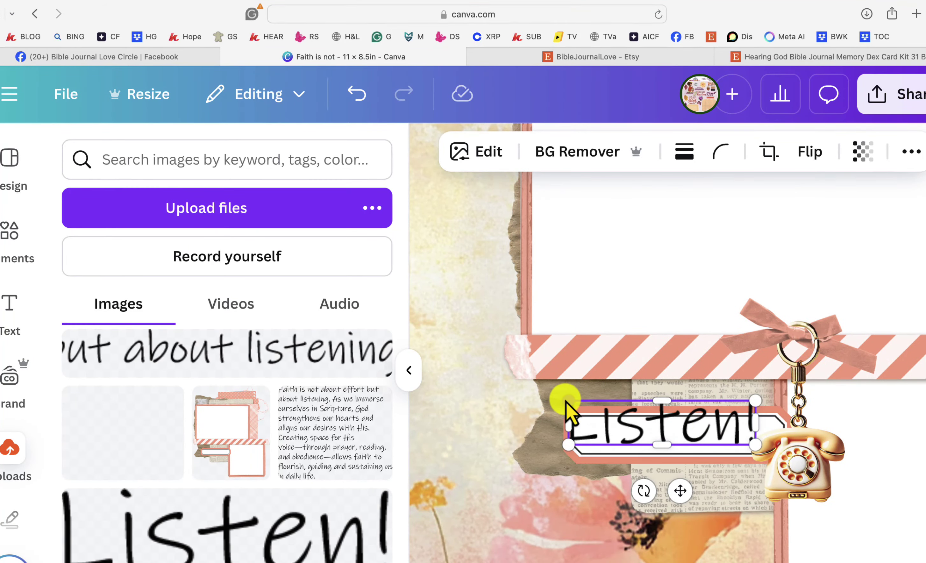
pyautogui.moveTo(566, 402); pyautogui.dragTo(612, 412)
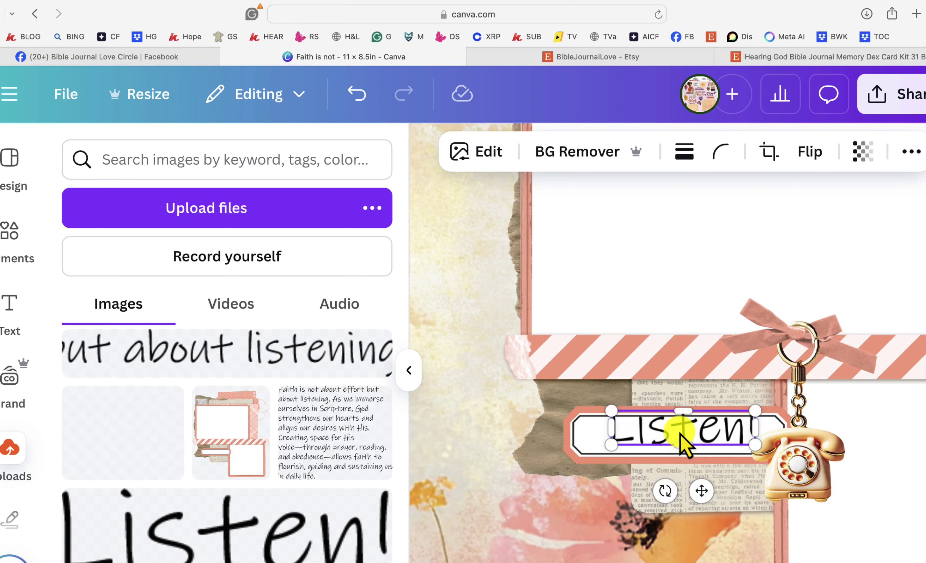
pyautogui.moveTo(687, 429); pyautogui.dragTo(679, 437)
pyautogui.press('super+plus')
# Lock the position of the bow-and-keychain group and fine-tune the vertical placement of "Listen!" on its label.
pyautogui.click(805, 469)
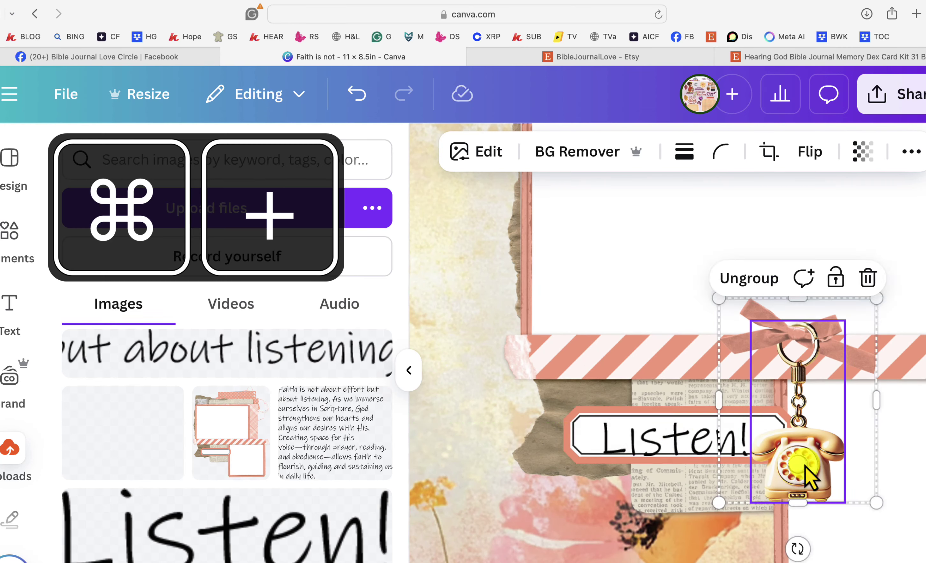
pyautogui.click(832, 278)
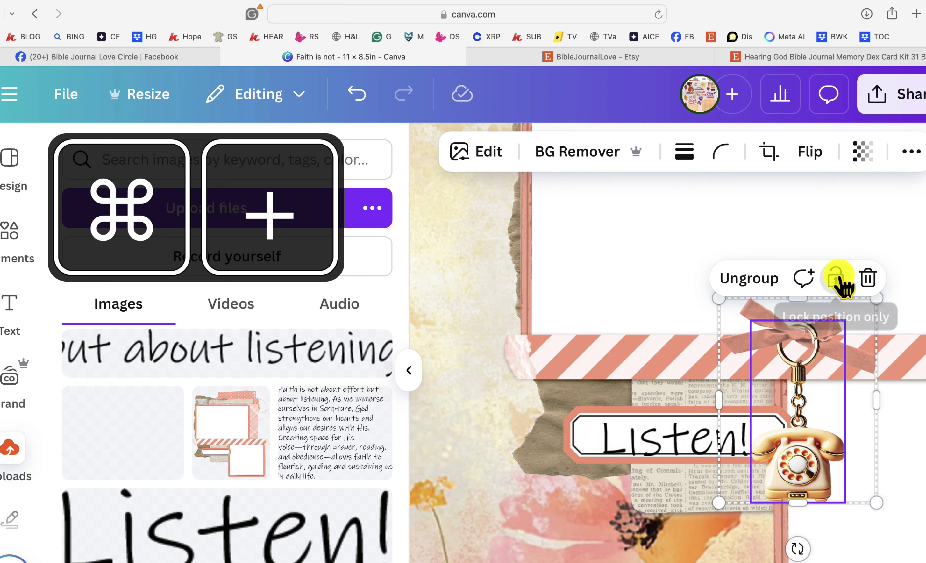
pyautogui.click(674, 435)
pyautogui.hotkey('shift', 'Up')
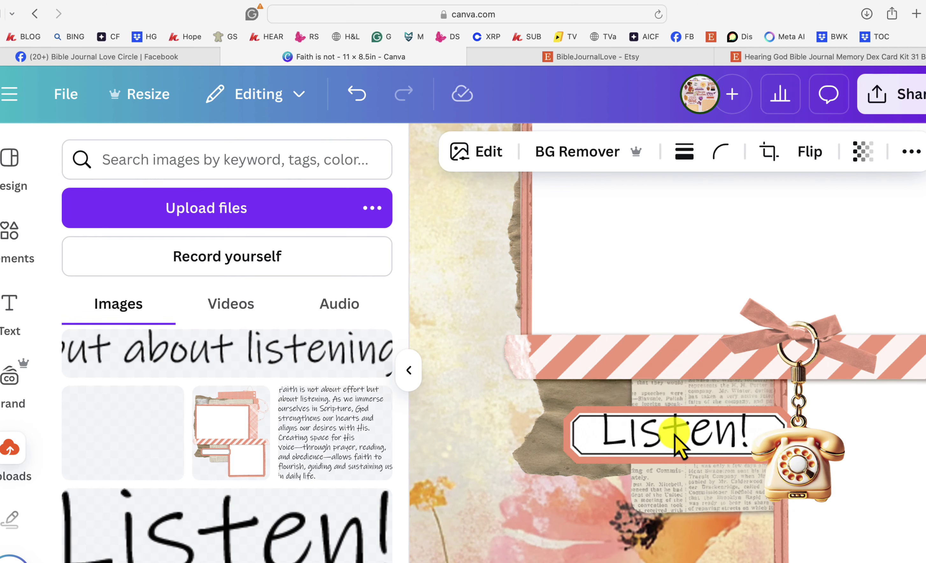
pyautogui.hotkey('shift', 'Down')
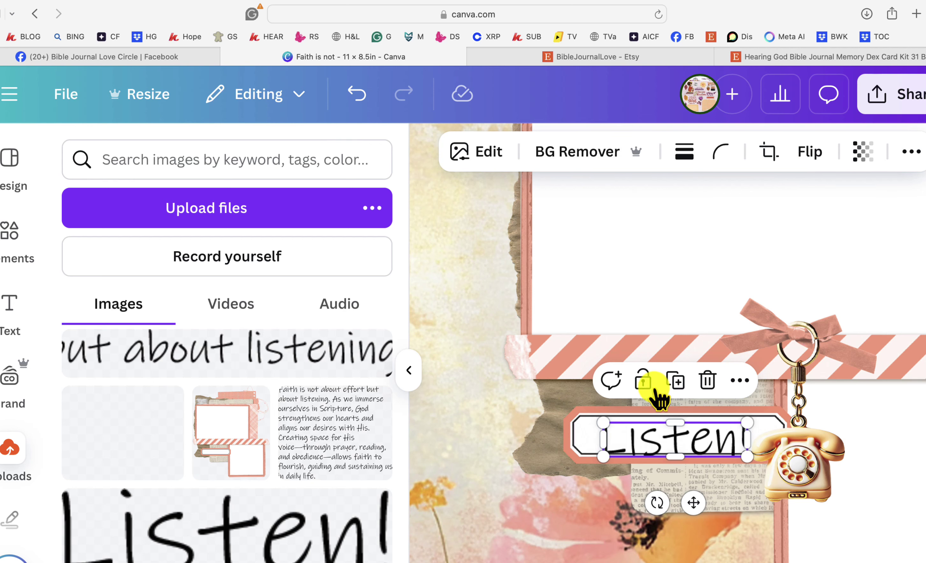
# Lock the position of the coral frame cluster on the second page.
pyautogui.click(673, 370)
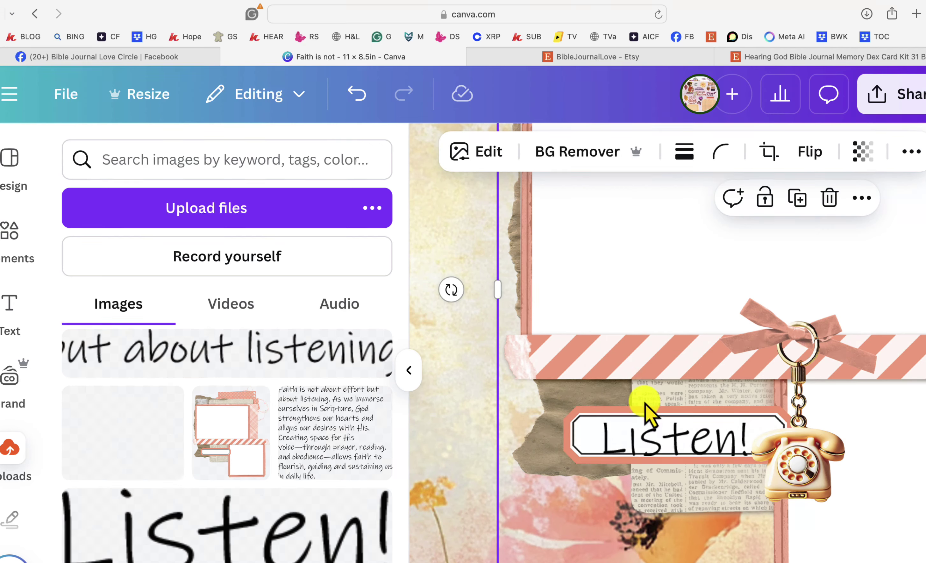
pyautogui.click(765, 200)
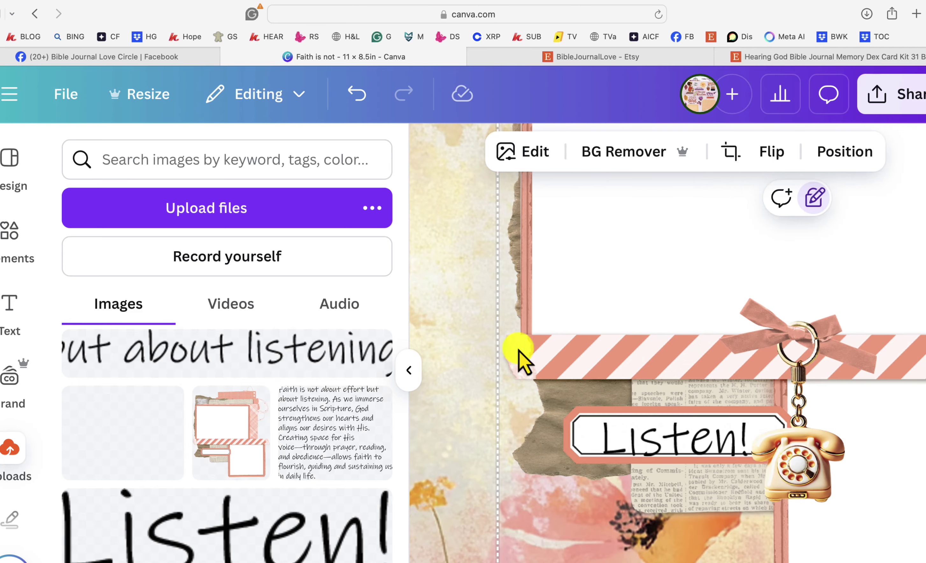
pyautogui.scroll(-6, 505, 374)
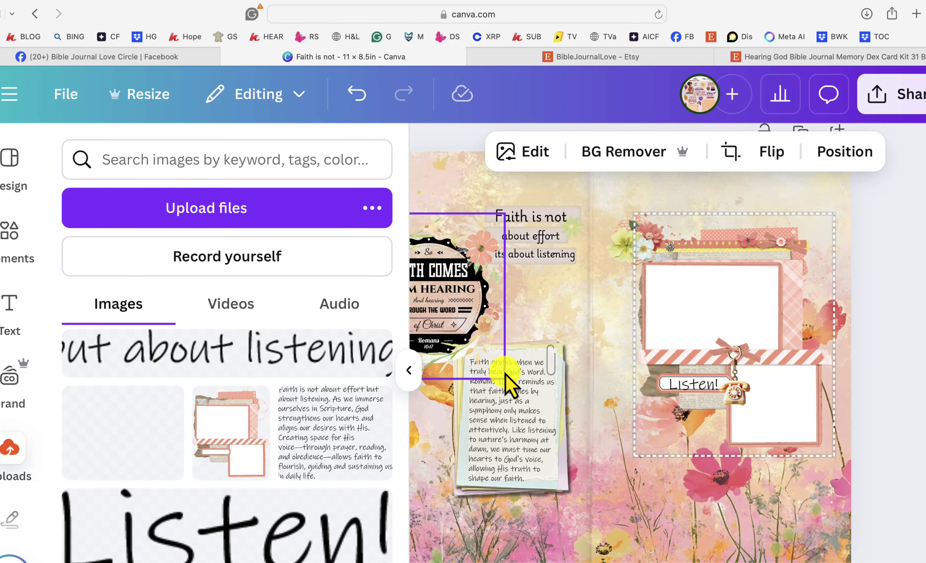
# Add the journaling text image about Philip and the Ethiopian official, scaled down to just over a third inside the upper frame.
pyautogui.scroll(-6, 180, 532)
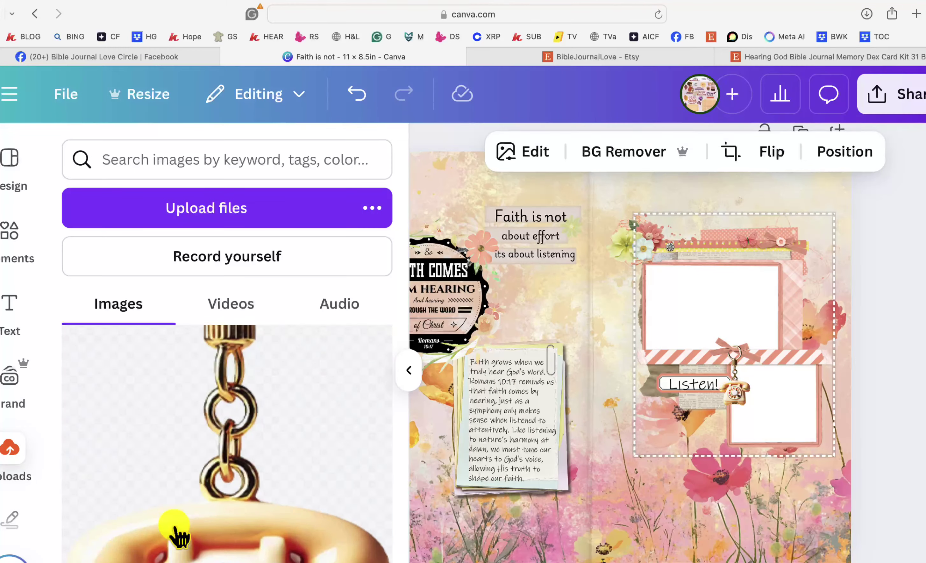
pyautogui.scroll(2, 175, 520)
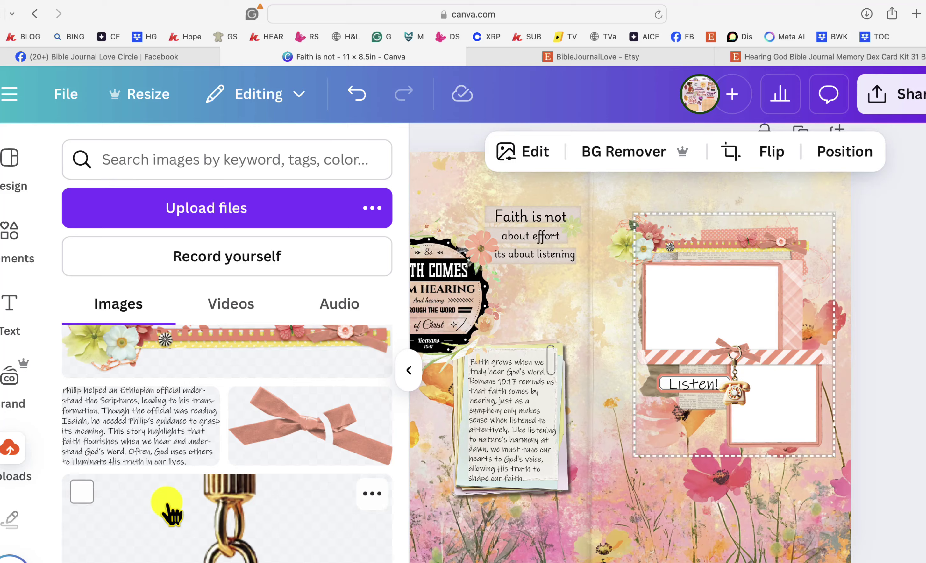
pyautogui.click(120, 434)
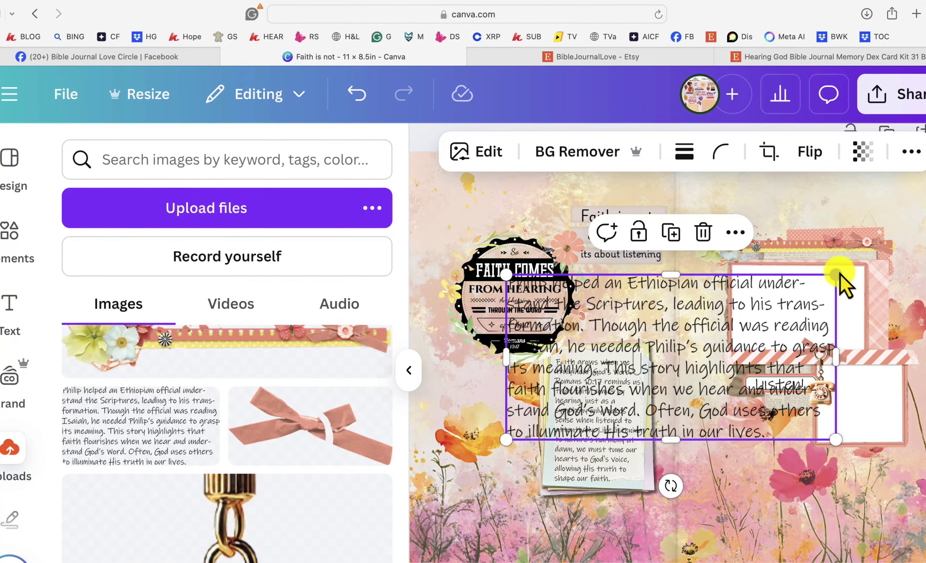
pyautogui.moveTo(837, 273)
pyautogui.mouseDown()
pyautogui.moveTo(647, 360)
pyautogui.moveTo(650, 368)
pyautogui.moveTo(823, 325)
pyautogui.moveTo(847, 294)
pyautogui.moveTo(855, 300)
pyautogui.moveTo(849, 291)
pyautogui.moveTo(879, 279)
pyautogui.moveTo(829, 285)
pyautogui.mouseUp()
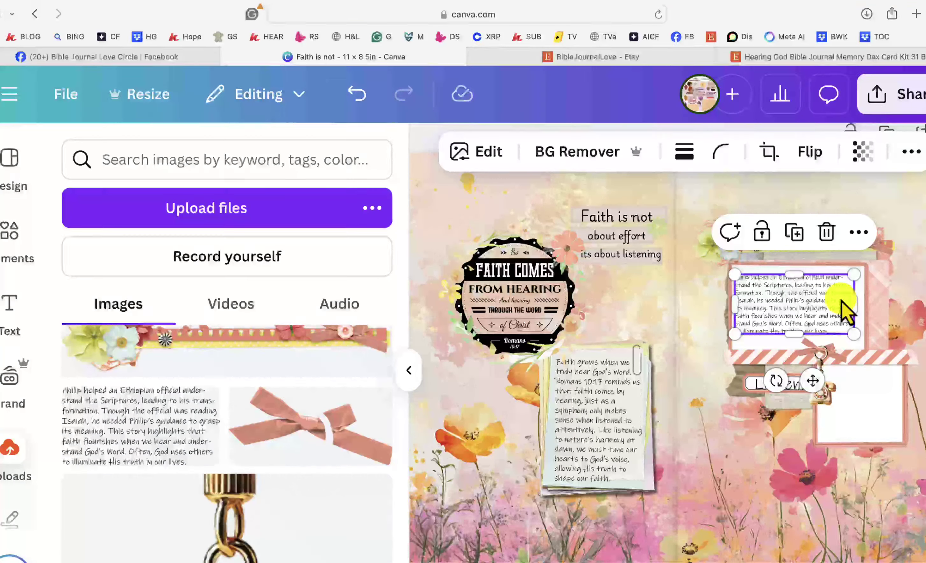
# Enlarge the Philip journaling text slightly so it fills the upper frame's white area, and center it there.
pyautogui.scroll(3, 830, 285)
pyautogui.scroll(5, 845, 309)
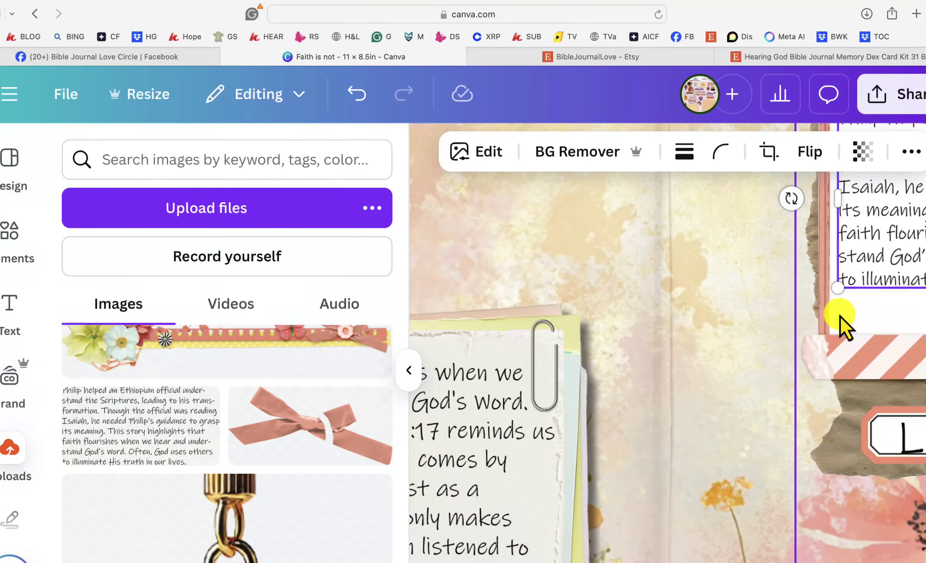
pyautogui.scroll(-5, 827, 317)
pyautogui.hscroll(3, 827, 315)
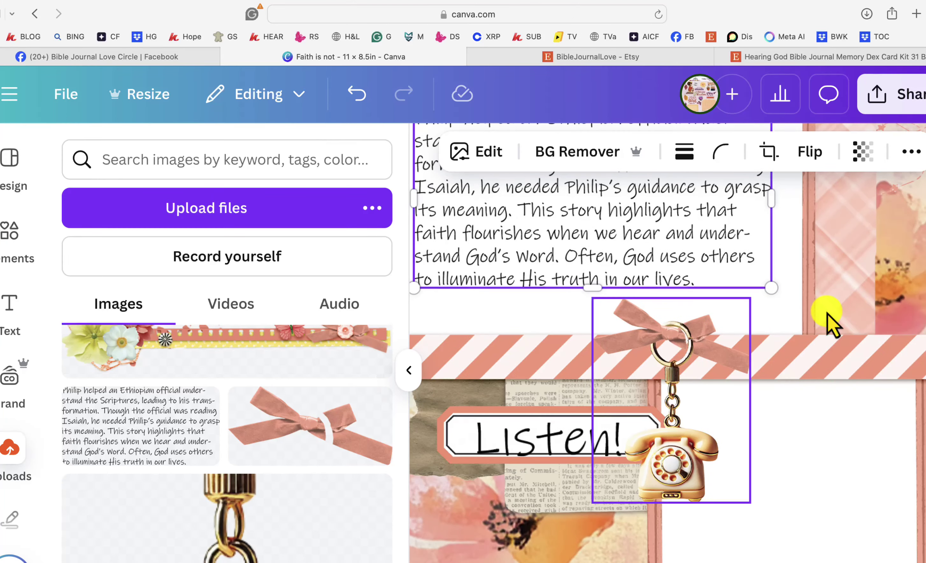
pyautogui.scroll(2, 827, 315)
pyautogui.scroll(5, 827, 317)
pyautogui.moveTo(659, 248); pyautogui.dragTo(660, 240)
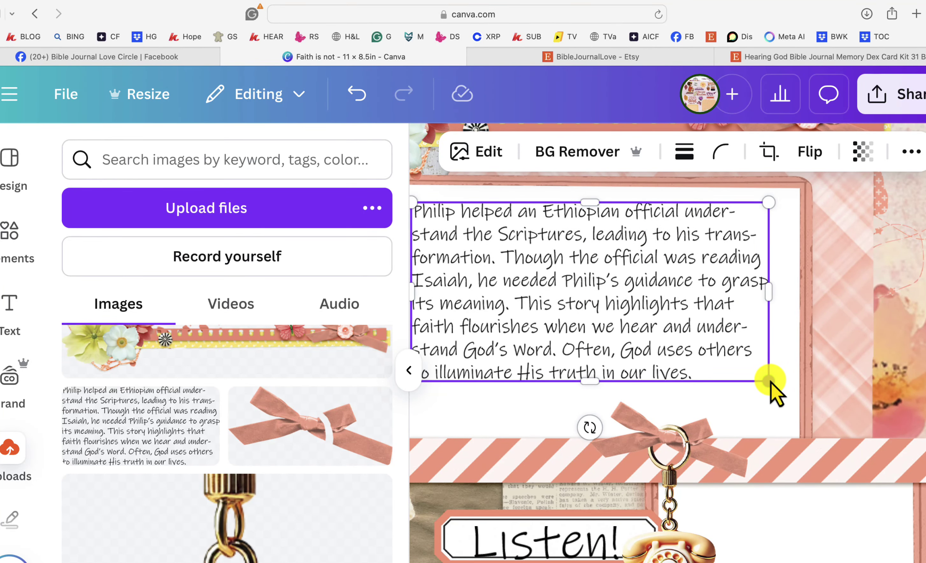
pyautogui.moveTo(770, 380); pyautogui.dragTo(799, 398)
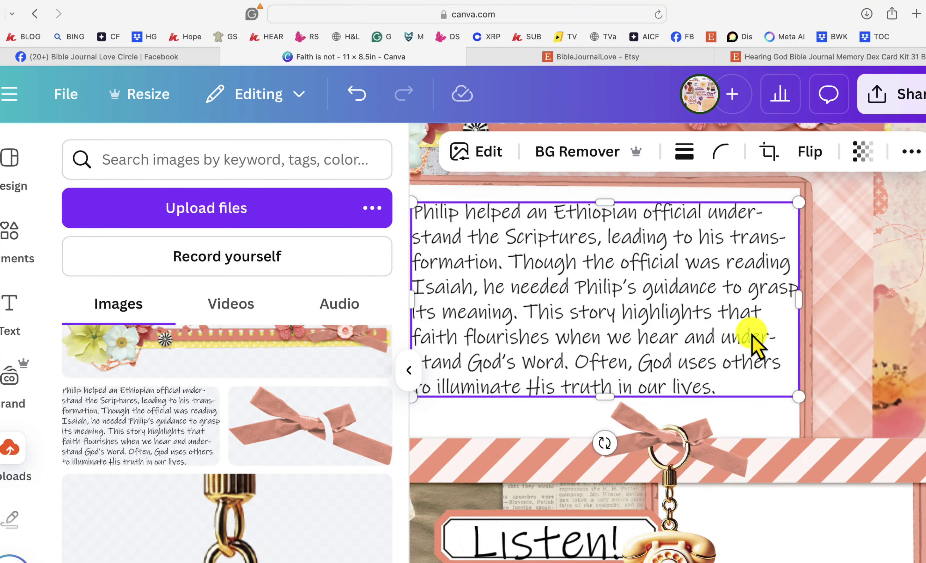
pyautogui.moveTo(752, 342); pyautogui.dragTo(748, 347)
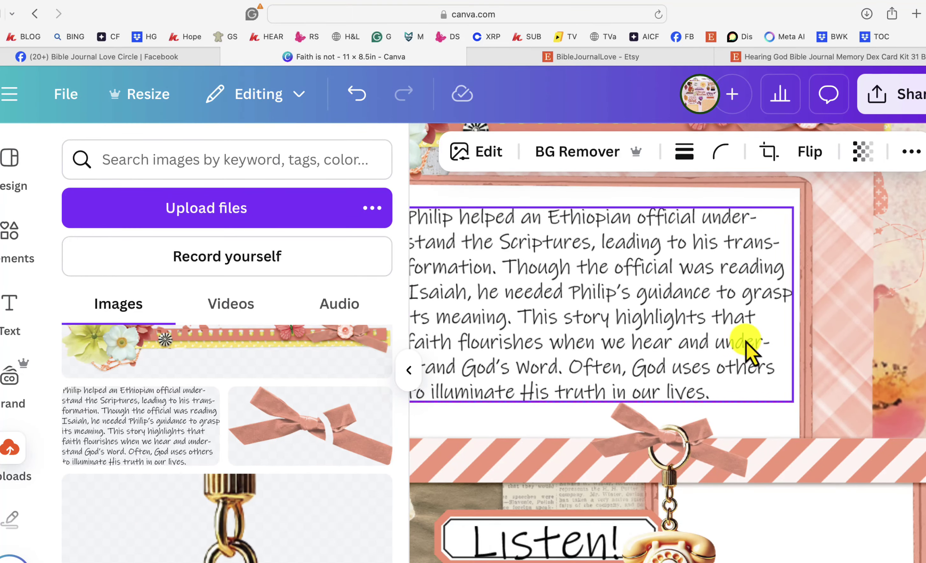
# Deselect the Philip journaling text image and view more of the second page.
pyautogui.click(862, 262)
pyautogui.press('super+minus')
pyautogui.press('super+minus')
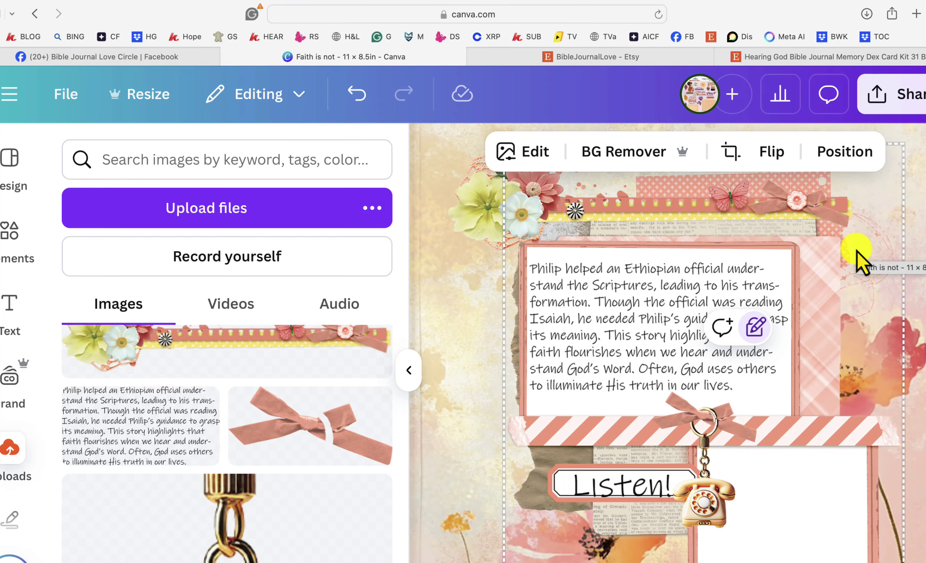
# Open biblejournalclasses.com in a new browser tab and examine the home page's Discovering God's Voice class section and February 2025 lesson calendar.
pyautogui.click(917, 14)
pyautogui.write('biblejournalclasses.com')
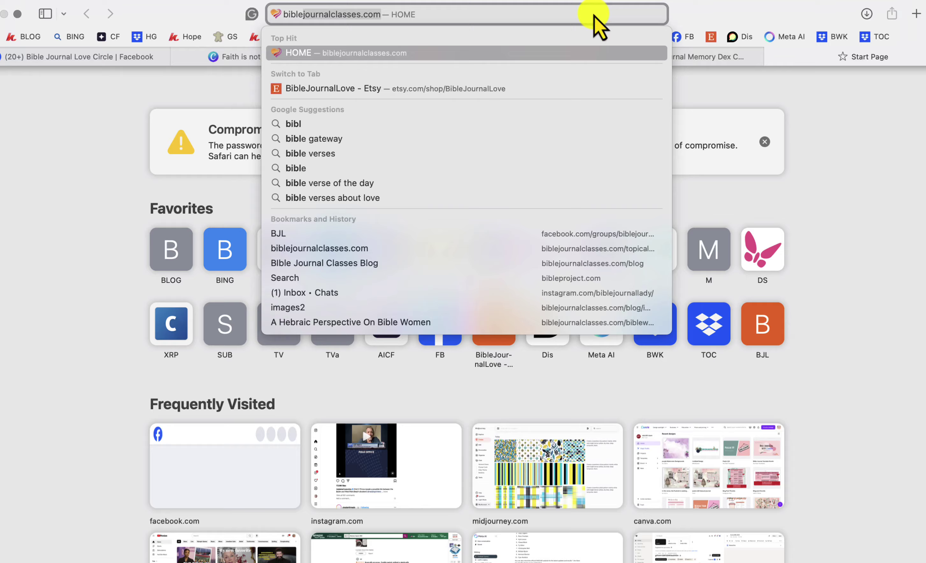
pyautogui.press('Return')
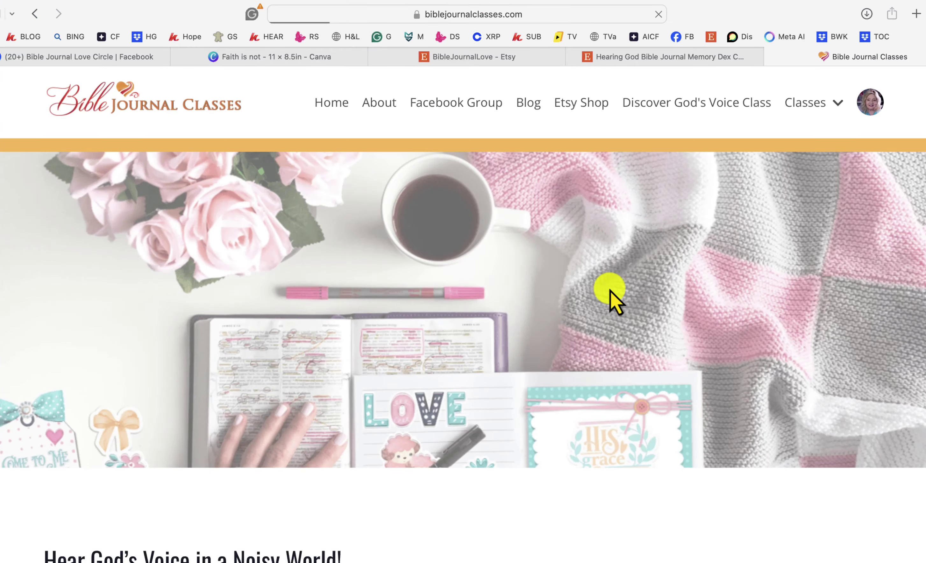
pyautogui.scroll(-10, 611, 292)
pyautogui.scroll(4, 611, 293)
pyautogui.scroll(5, 612, 295)
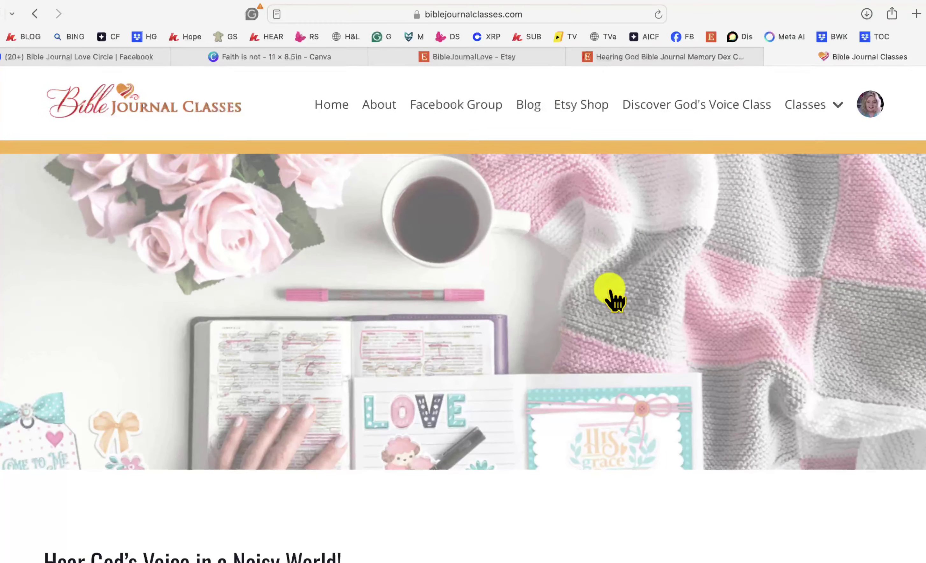
pyautogui.scroll(-8, 614, 296)
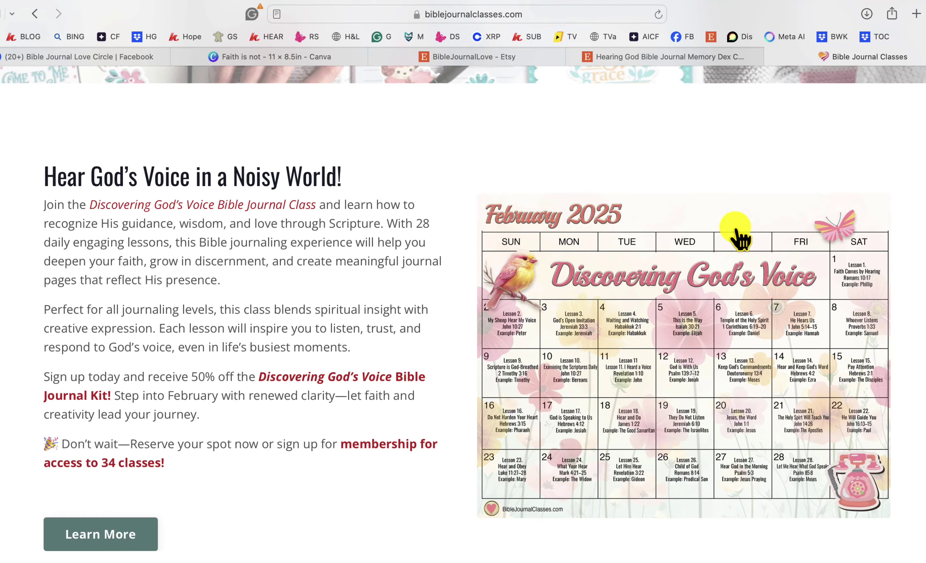
pyautogui.scroll(10, 654, 338)
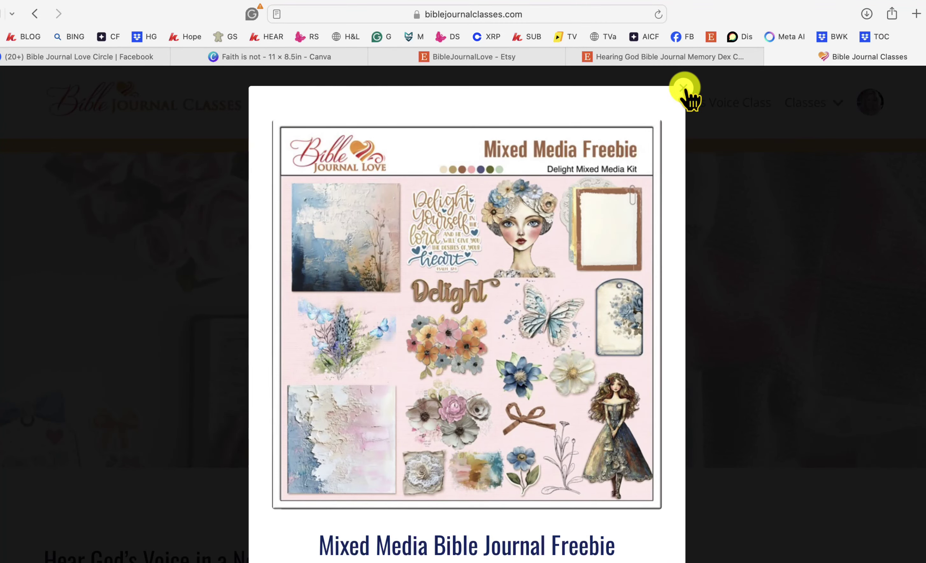
# Open the Topical Bible Journal Classes page, dismissing the freebie pop-ups, browse its course cards, and close the page.
pyautogui.click(683, 88)
pyautogui.moveTo(837, 109)
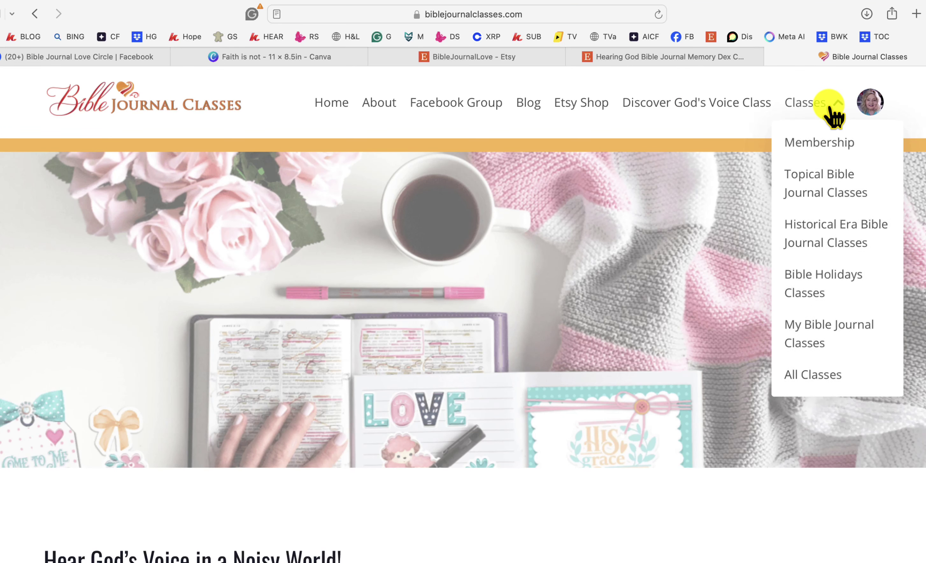
pyautogui.click(808, 192)
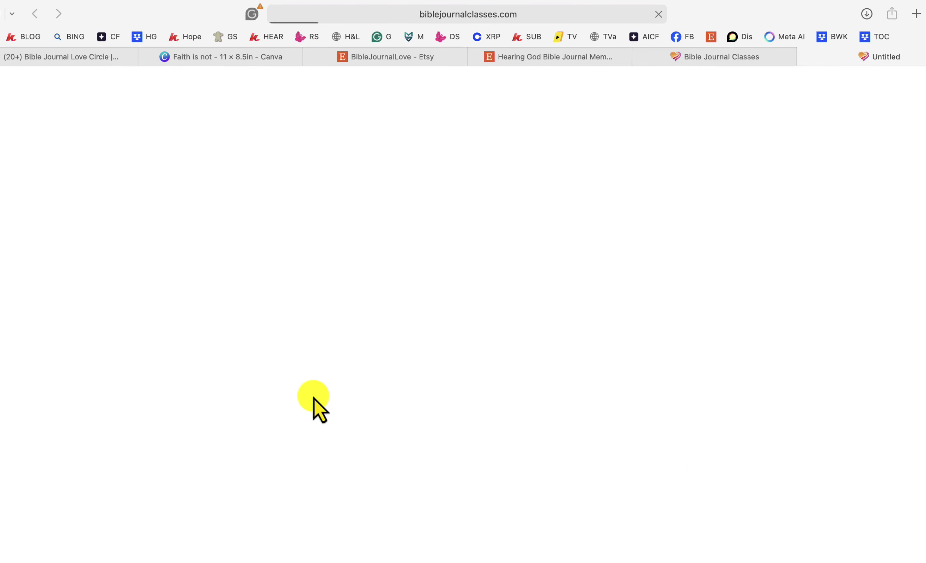
pyautogui.scroll(-5, 315, 399)
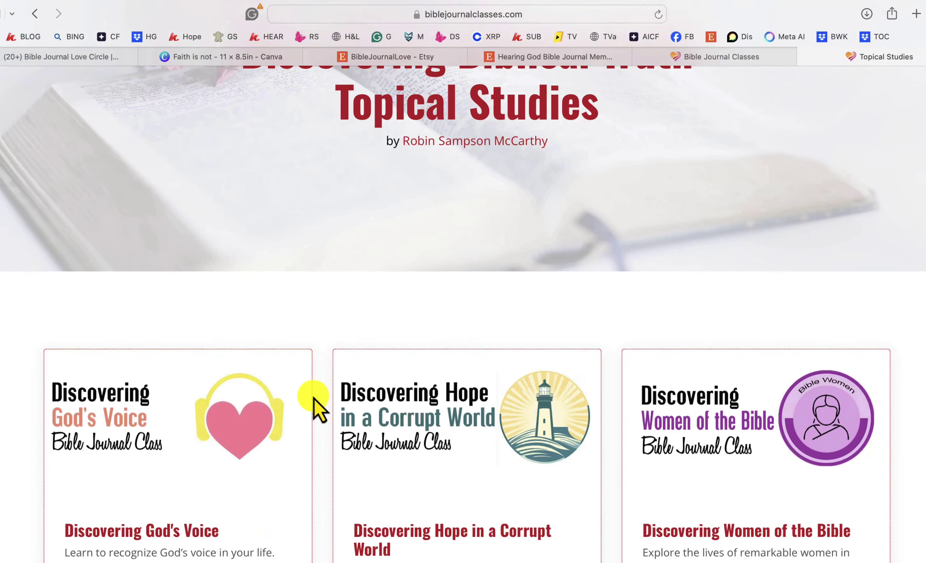
pyautogui.scroll(-10, 314, 399)
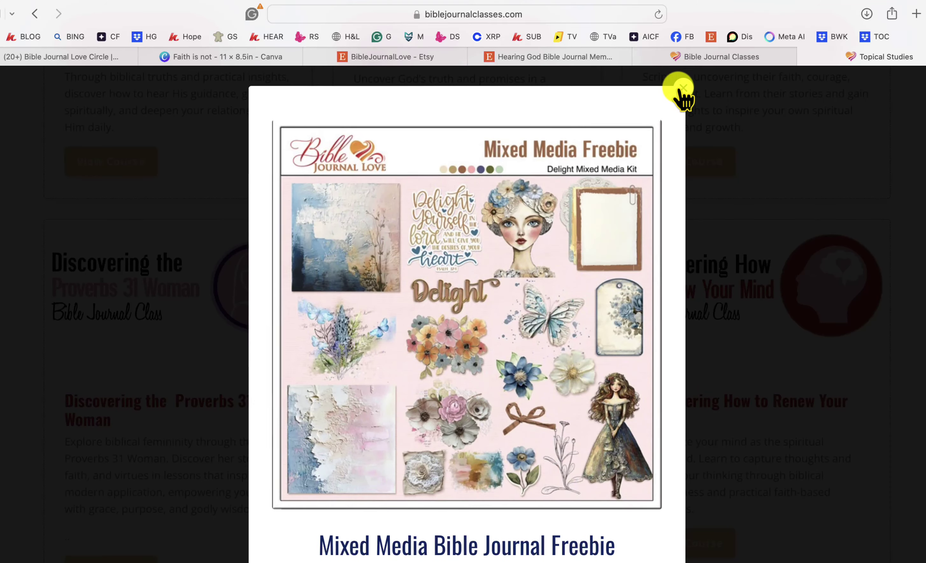
pyautogui.click(683, 89)
pyautogui.scroll(-5, 358, 374)
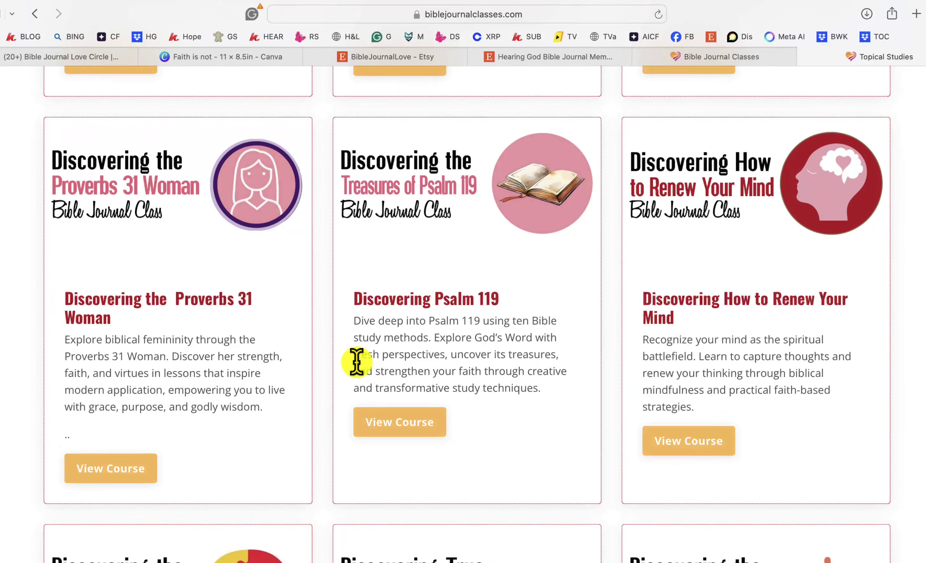
pyautogui.scroll(-2, 358, 374)
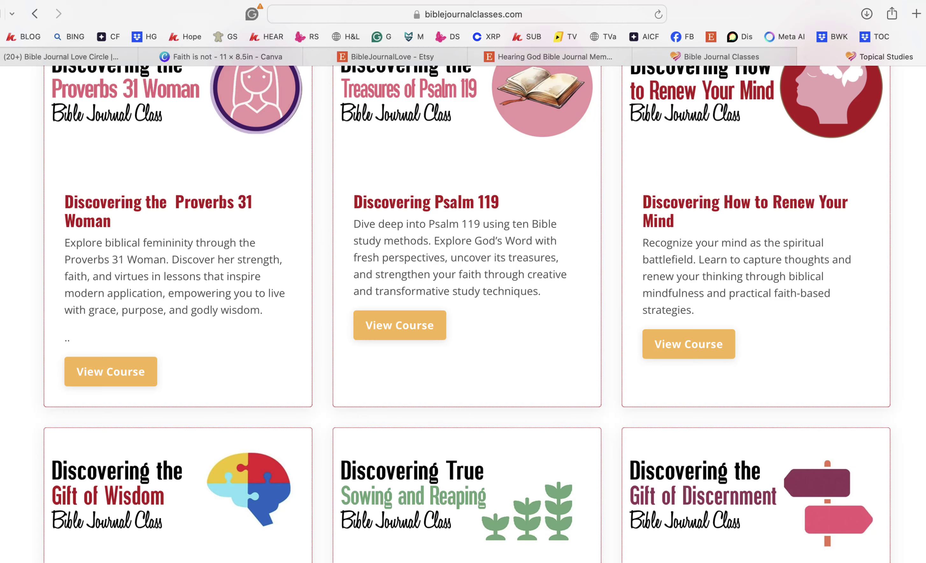
pyautogui.click(804, 57)
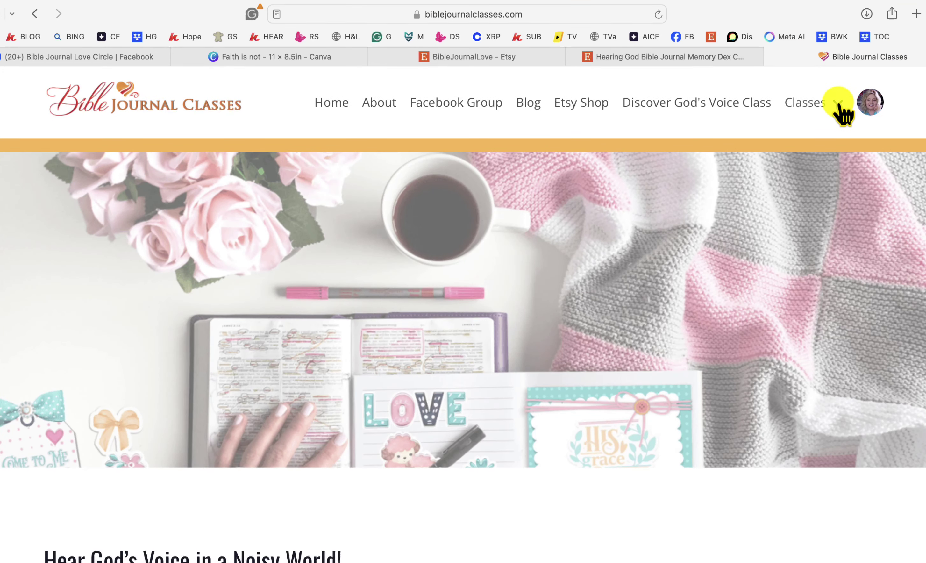
# Open the Historical Era Bible Journal Classes page, dismiss the freebie pop-up, and examine the era course cards down to the Missions Era.
pyautogui.click(839, 108)
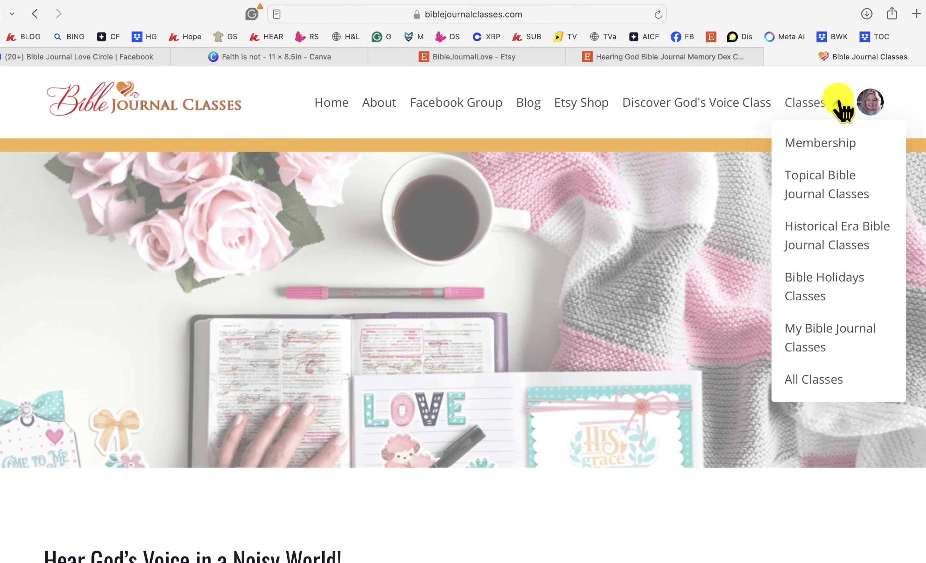
pyautogui.click(818, 235)
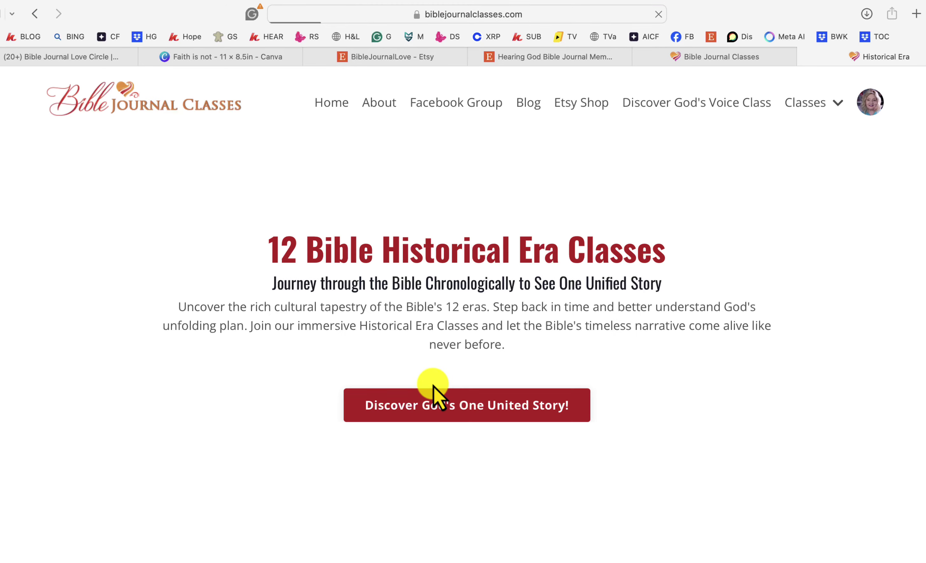
pyautogui.scroll(-10, 436, 395)
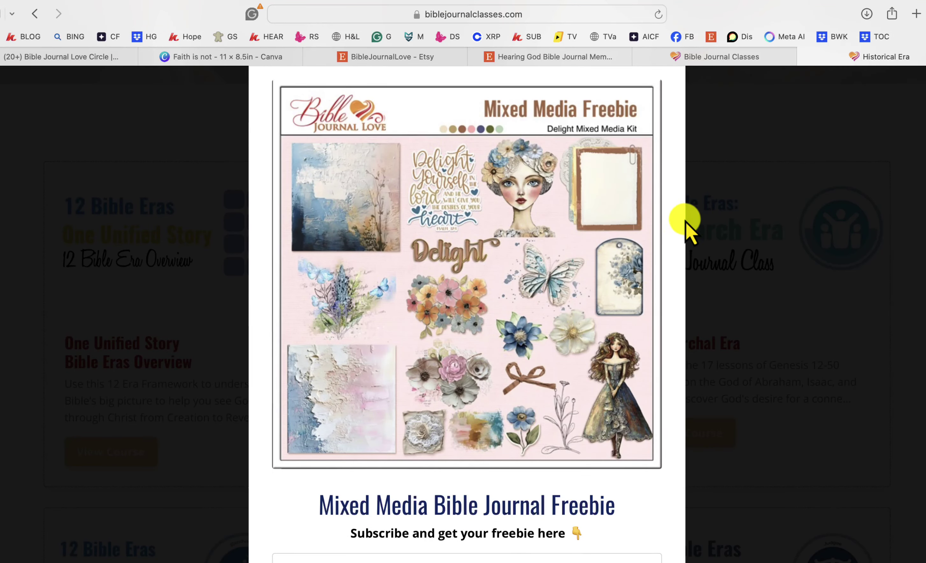
pyautogui.click(687, 88)
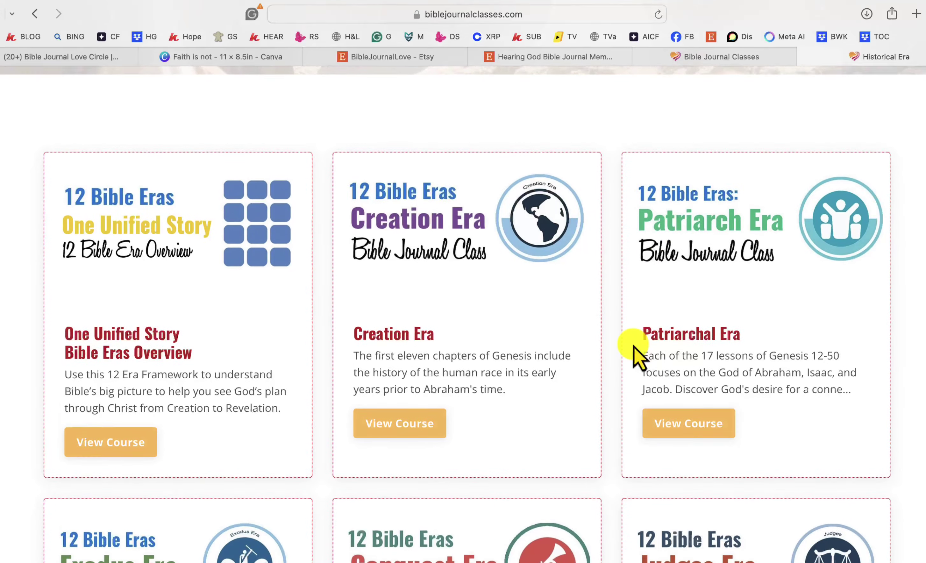
pyautogui.scroll(-2, 639, 357)
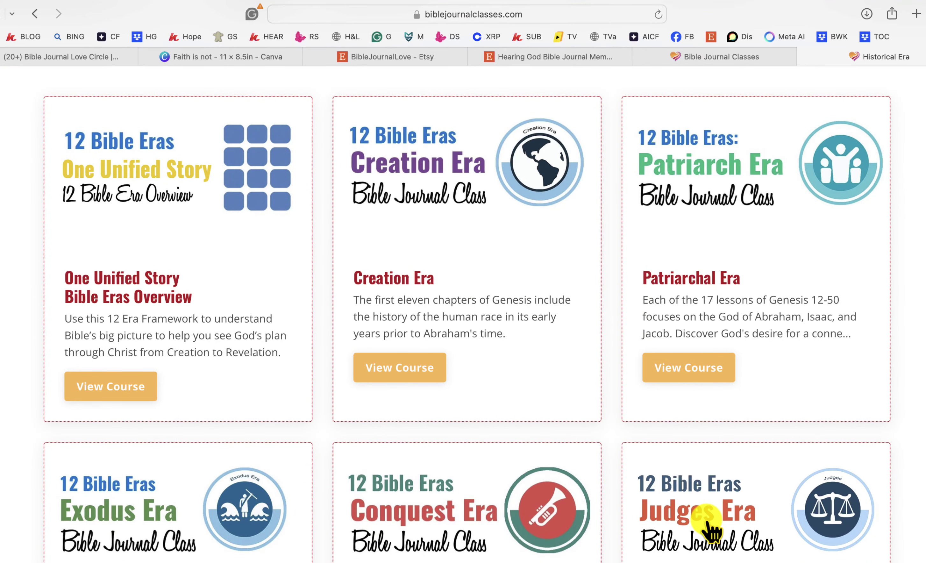
pyautogui.scroll(-20, 455, 367)
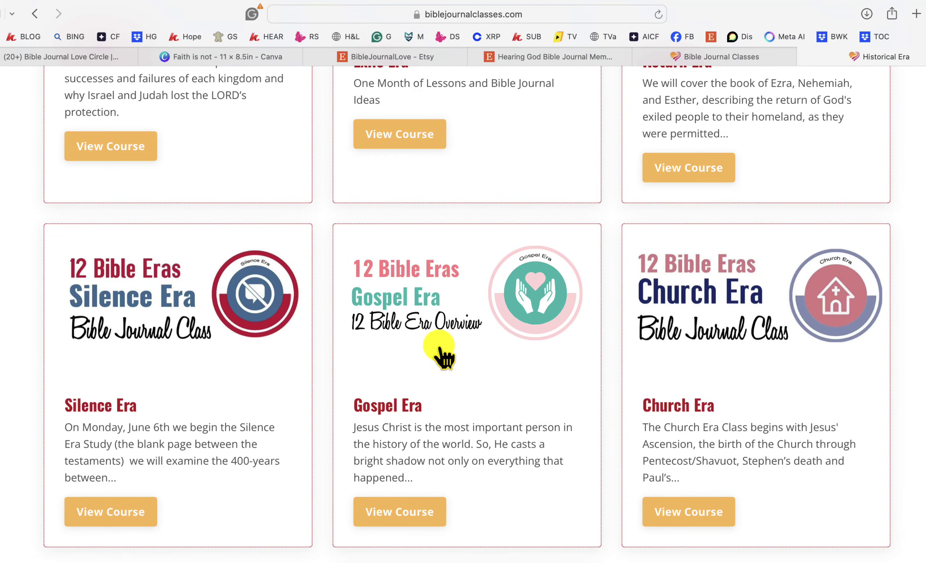
pyautogui.scroll(-5, 770, 373)
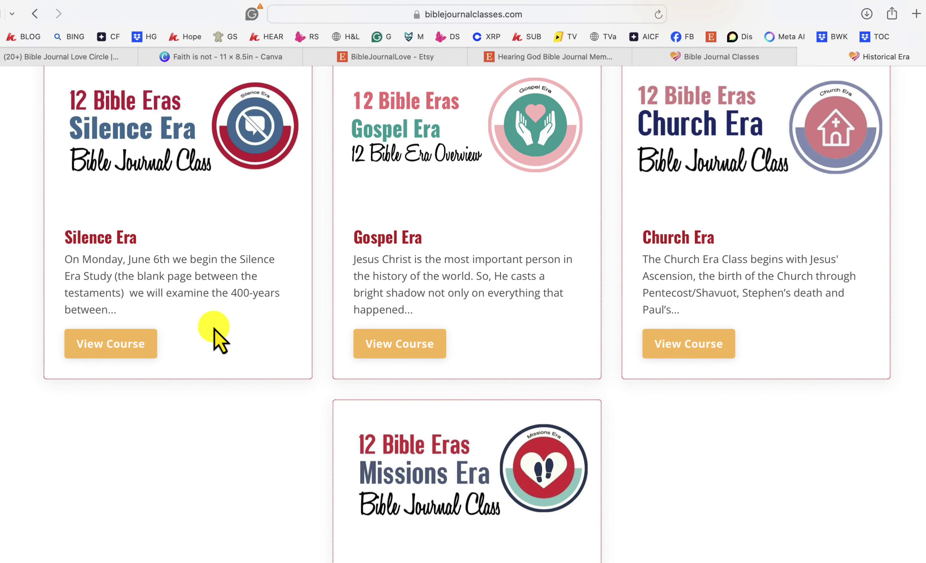
# Open the One Unified Story Bible Eras Overview course and examine its page down to the About this Class section.
pyautogui.scroll(20, 217, 338)
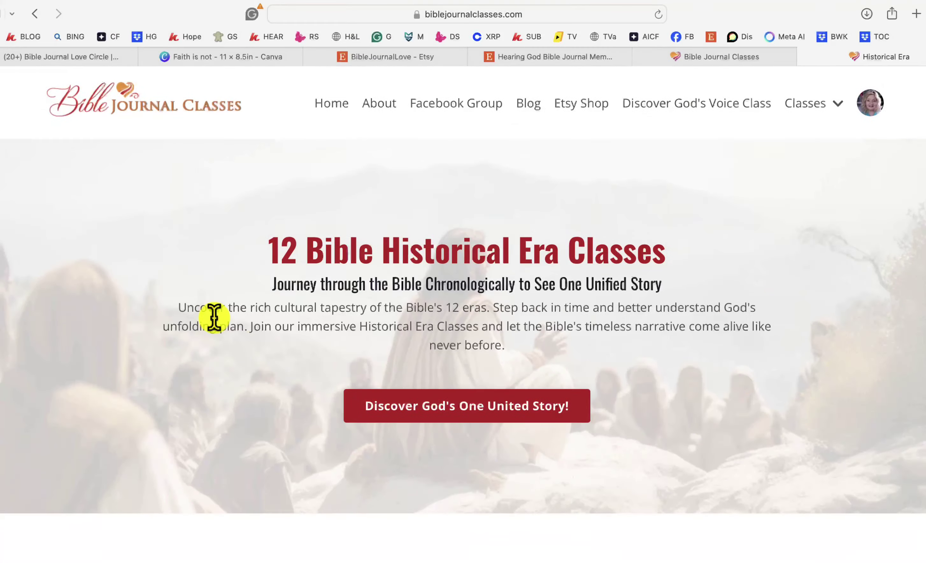
pyautogui.scroll(-5, 212, 317)
pyautogui.scroll(-1, 173, 530)
pyautogui.scroll(-3, 172, 529)
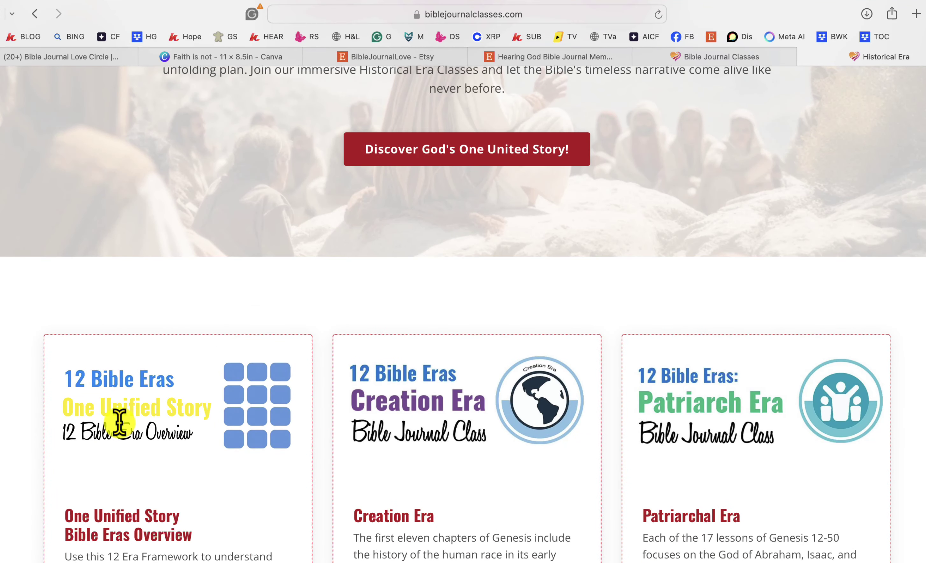
pyautogui.scroll(-2, 119, 422)
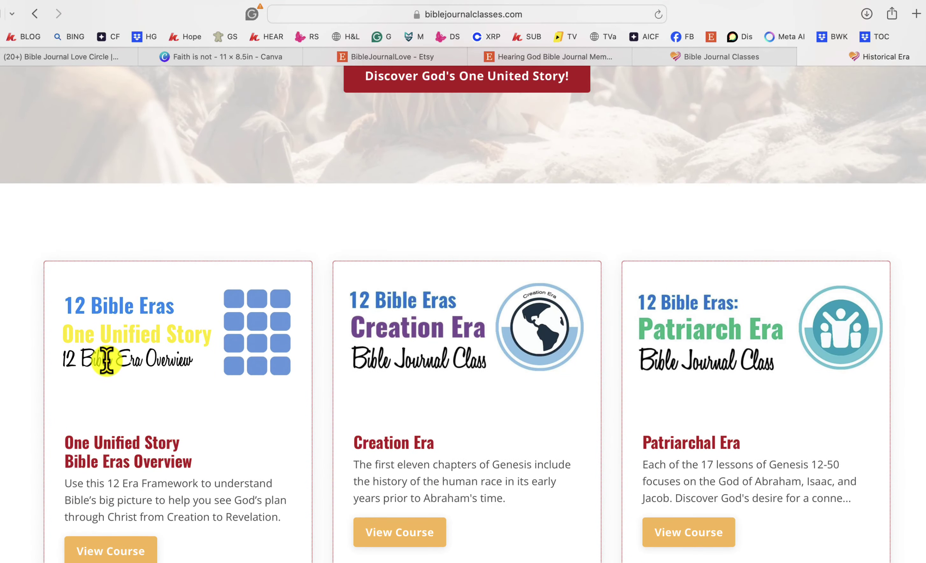
pyautogui.click(110, 551)
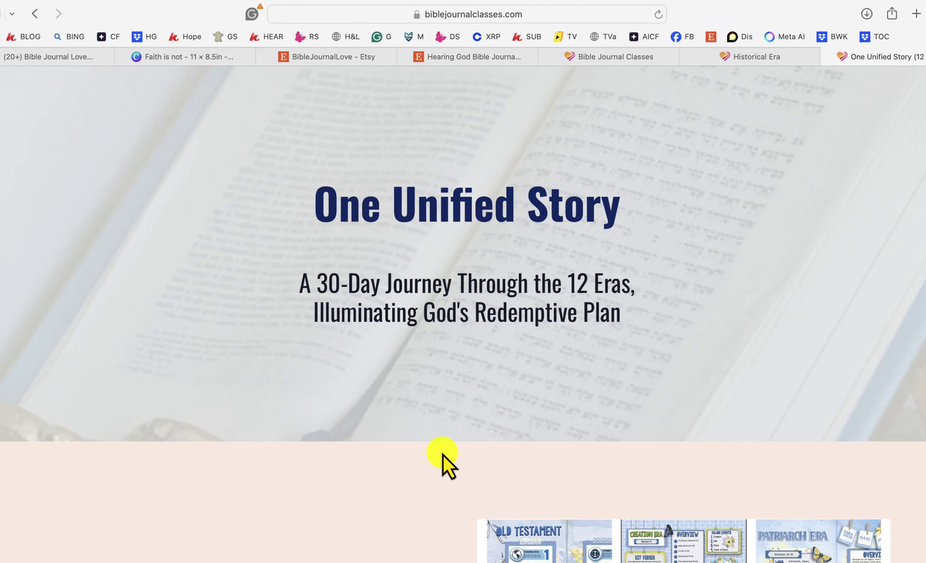
pyautogui.scroll(-6, 445, 457)
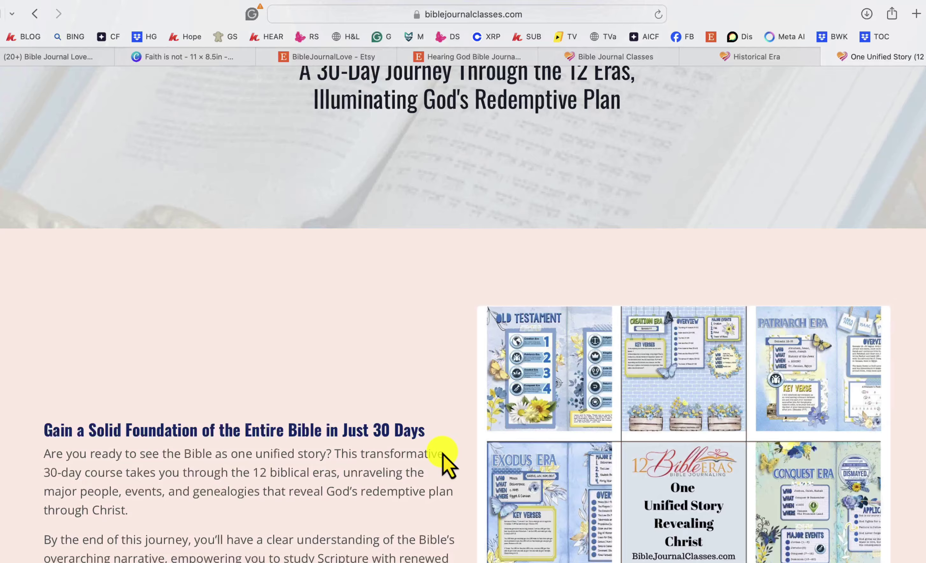
pyautogui.scroll(6, 445, 457)
pyautogui.scroll(-20, 332, 507)
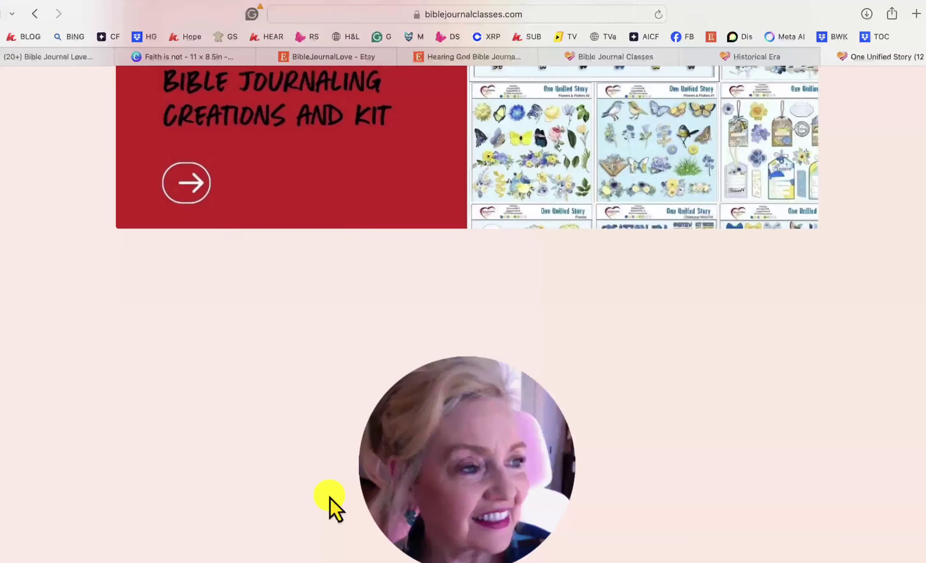
pyautogui.scroll(-10, 332, 507)
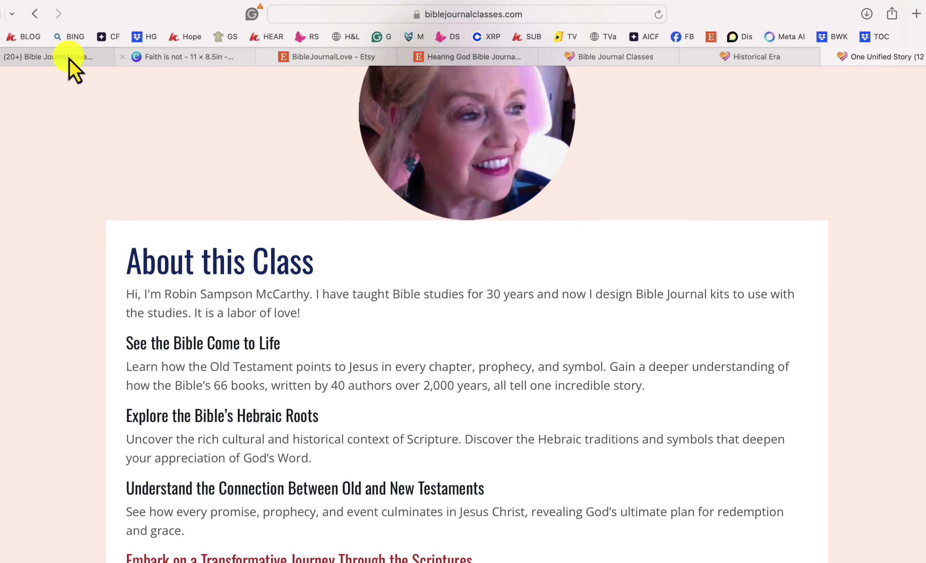
# Switch back to the Canva design and add the coral flower with green leaves, scaled down small, at the upper frame's lower-right corner over the striped strip.
pyautogui.click(117, 58)
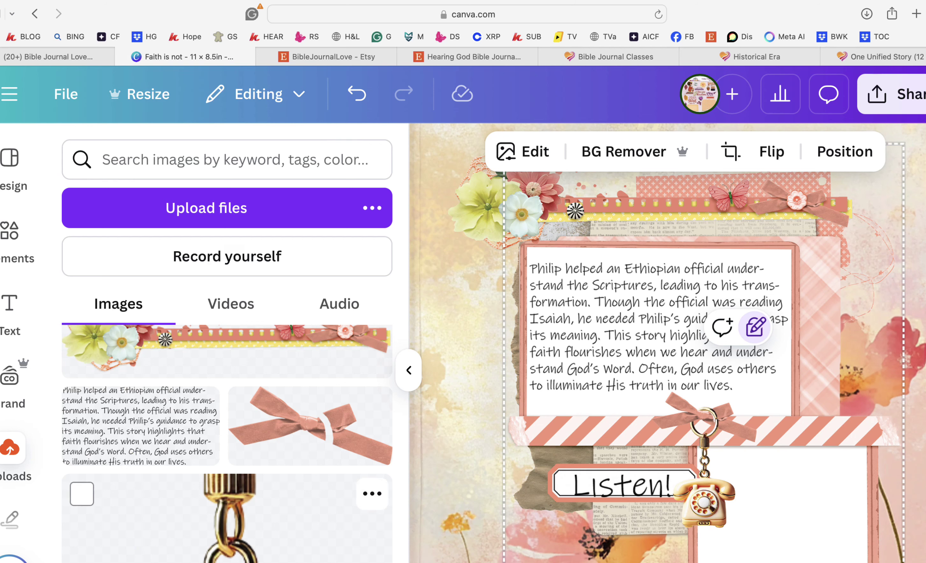
pyautogui.scroll(-10, 227, 444)
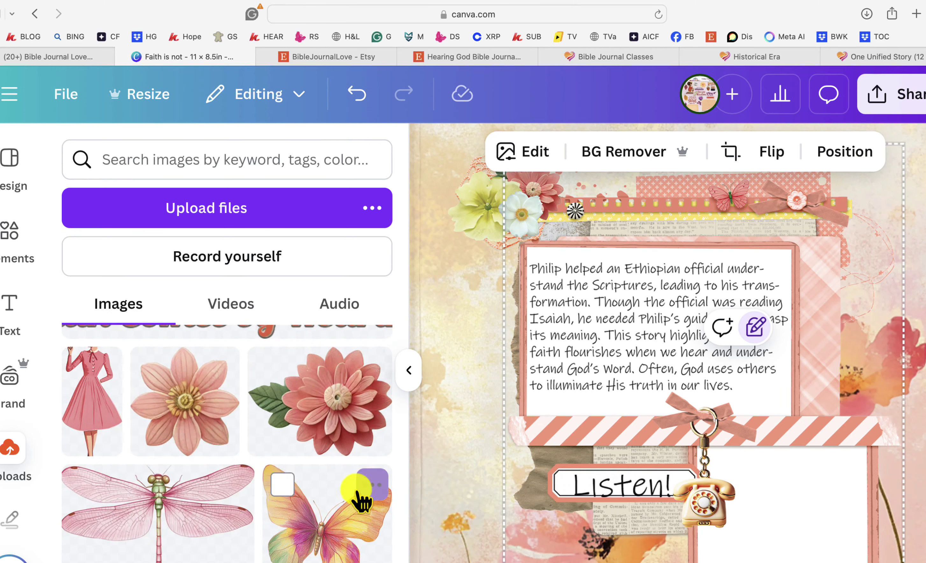
pyautogui.click(328, 432)
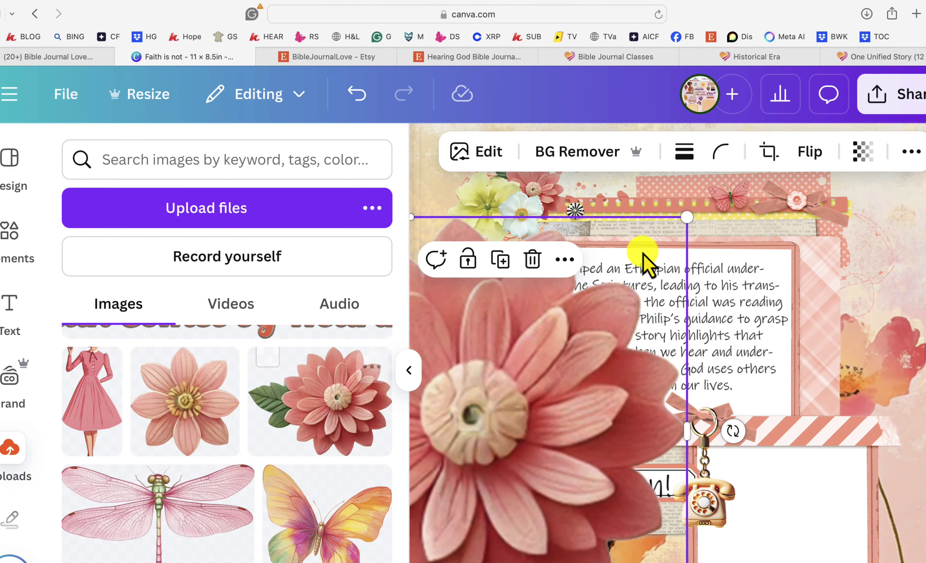
pyautogui.moveTo(692, 219); pyautogui.dragTo(510, 394)
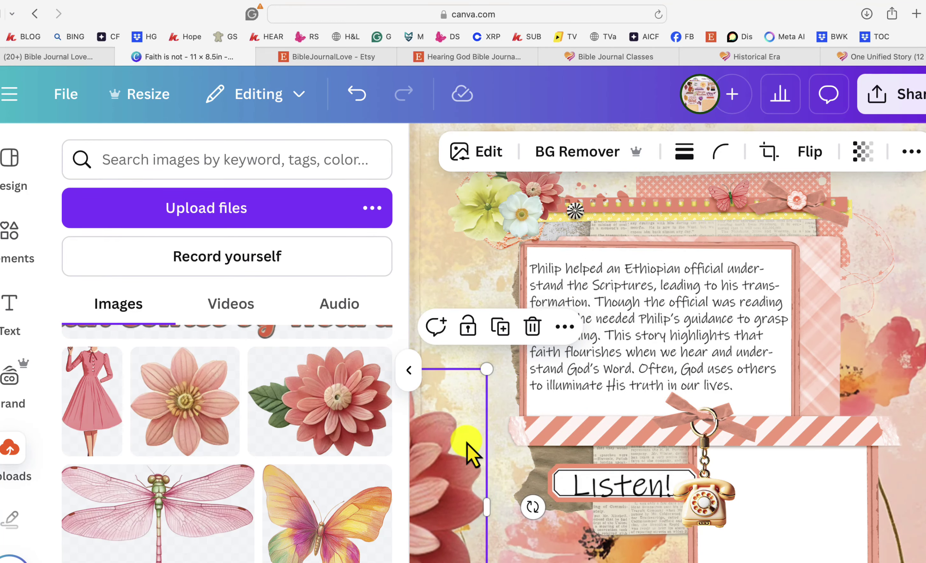
pyautogui.moveTo(451, 445); pyautogui.dragTo(707, 308)
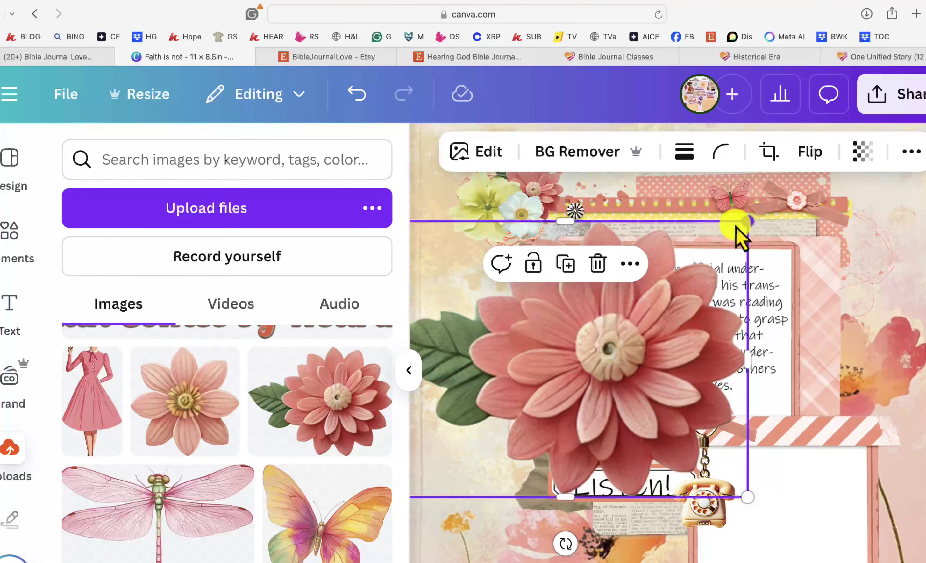
pyautogui.moveTo(737, 227); pyautogui.dragTo(483, 405)
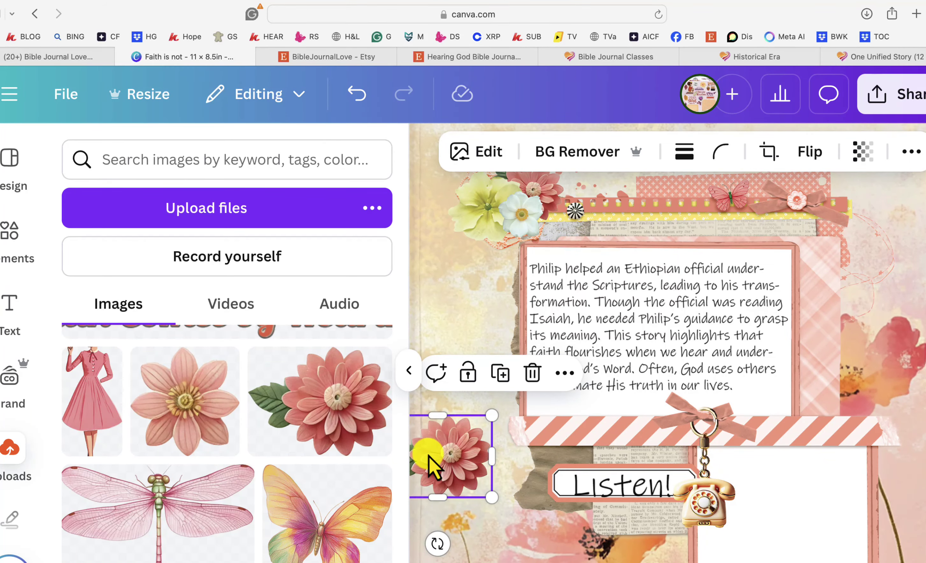
pyautogui.moveTo(433, 464); pyautogui.dragTo(803, 417)
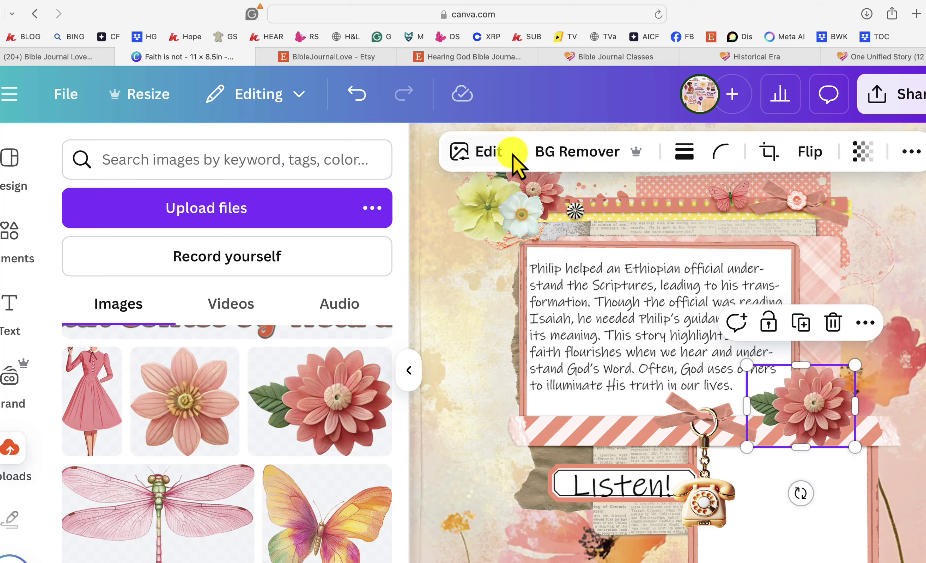
# Apply a Drop shadow to the coral flower with green leaves on the striped strip.
pyautogui.click(486, 154)
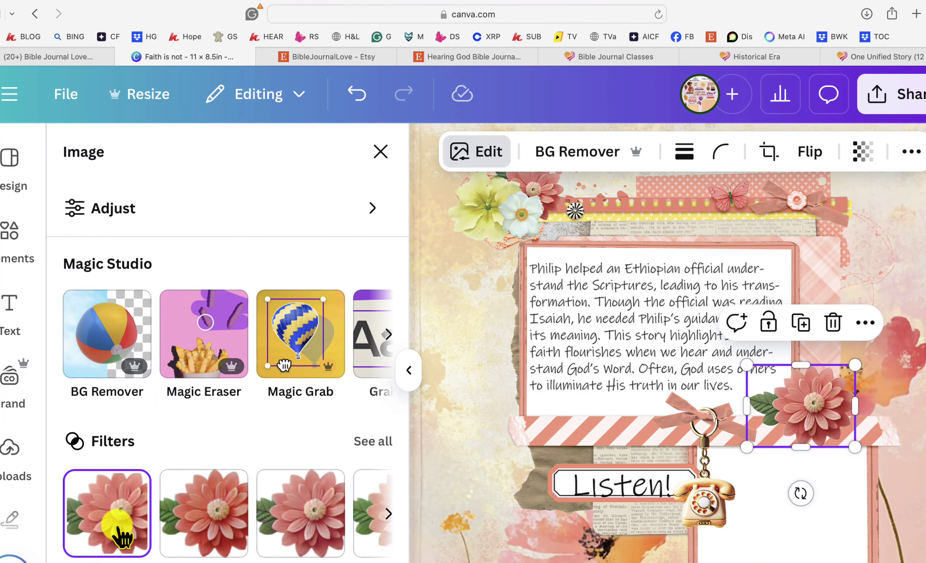
pyautogui.scroll(-7, 113, 535)
pyautogui.click(116, 524)
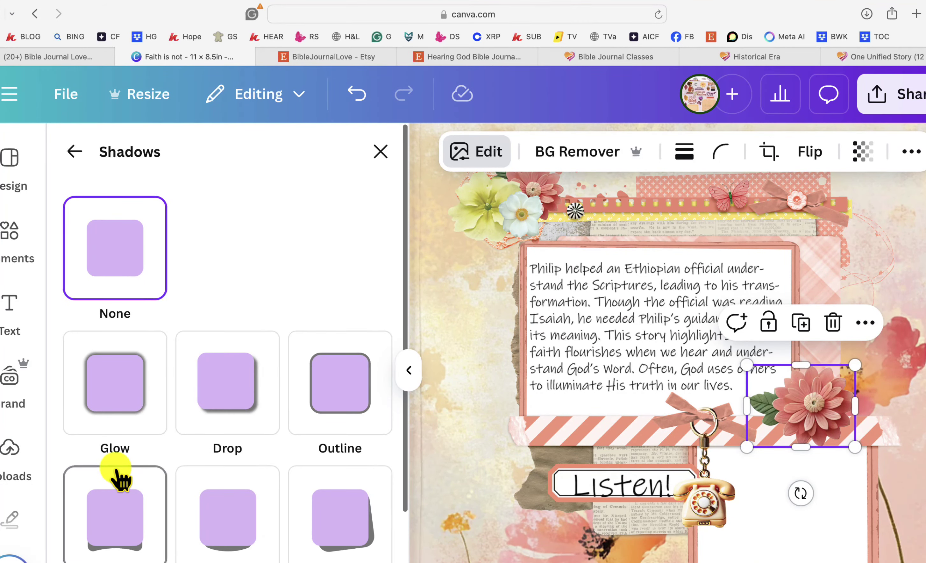
pyautogui.click(226, 393)
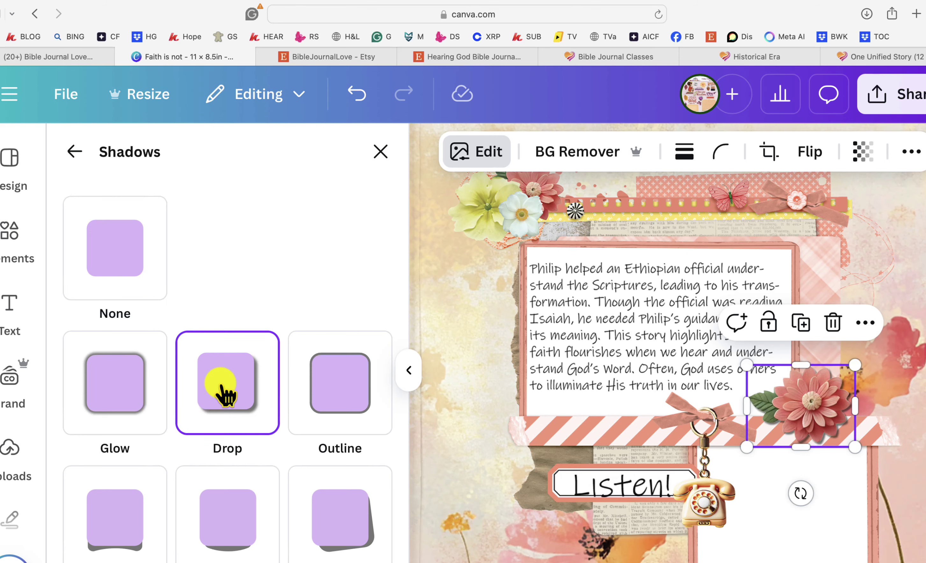
pyautogui.click(467, 351)
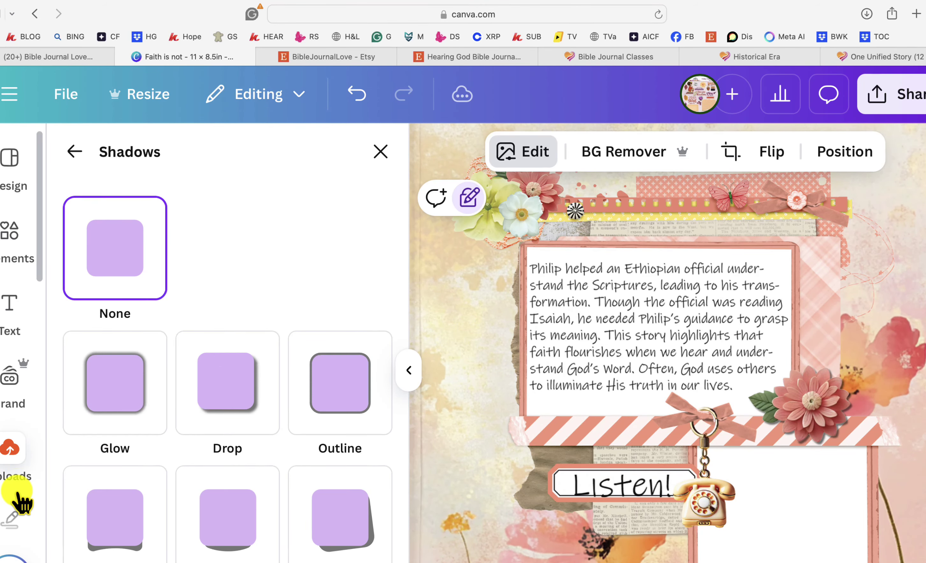
# Add the pink dragonfly image, scaled down small and tilted clockwise, beside the journaling frame's upper-left corner just below the yellow and white flowers.
pyautogui.click(12, 454)
pyautogui.scroll(2, 230, 480)
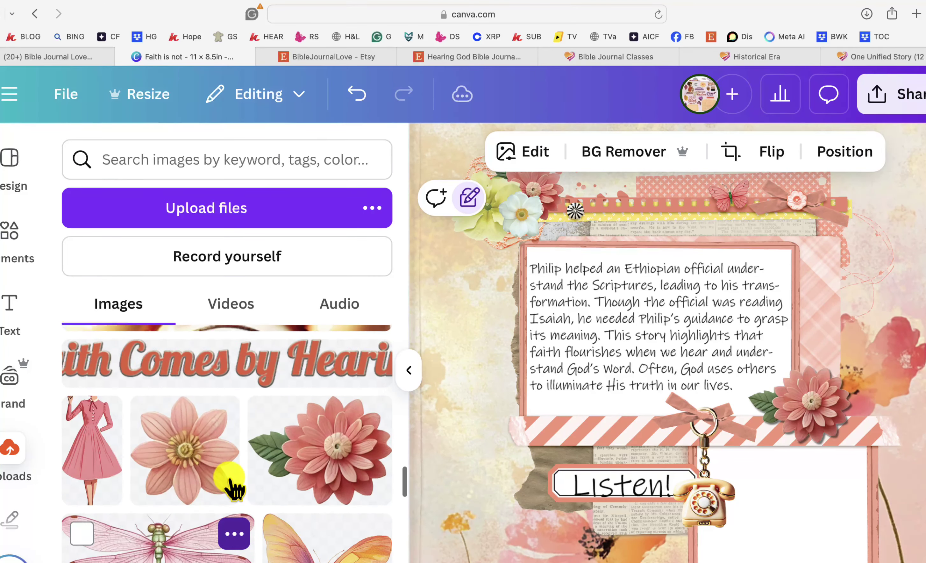
pyautogui.scroll(-2, 231, 486)
pyautogui.click(173, 522)
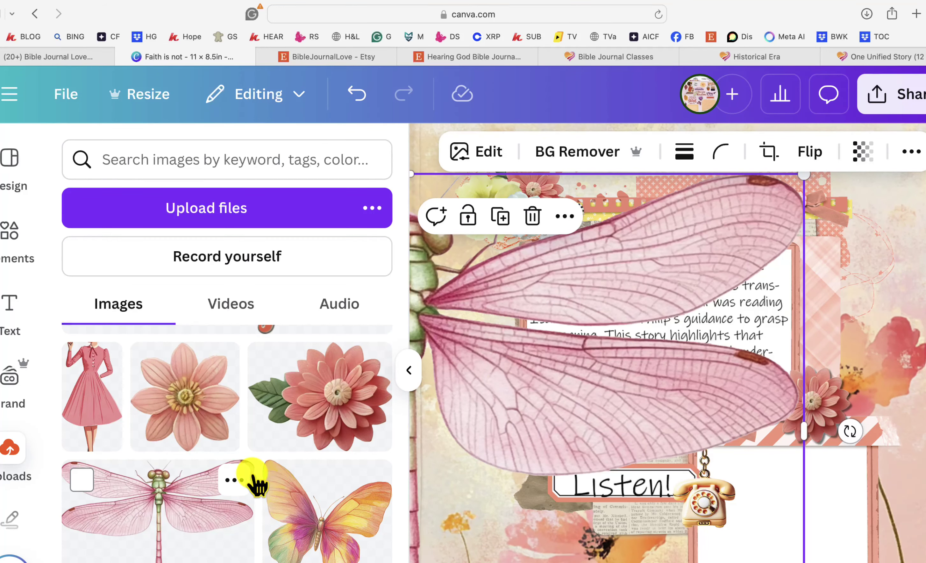
pyautogui.moveTo(808, 178); pyautogui.dragTo(478, 427)
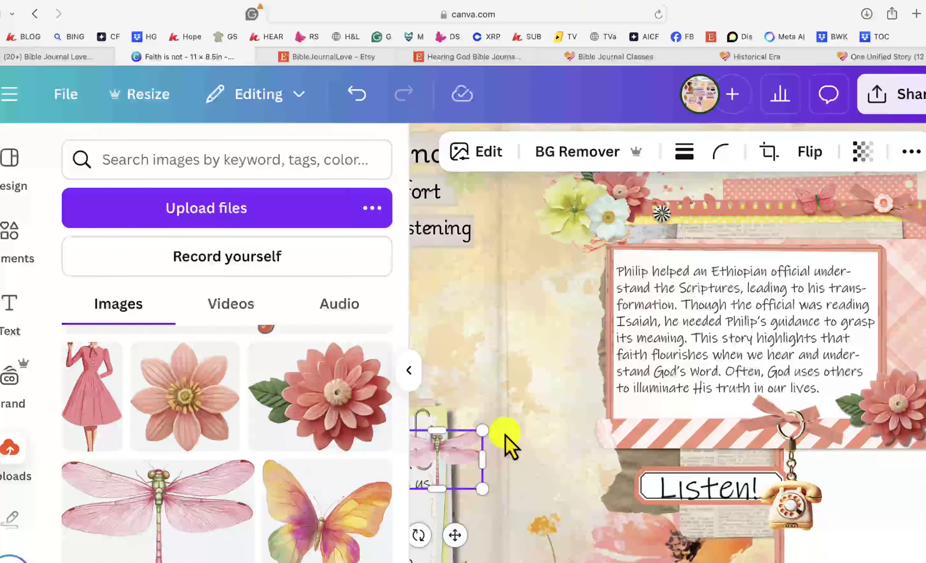
pyautogui.hscroll(-3, 525, 463)
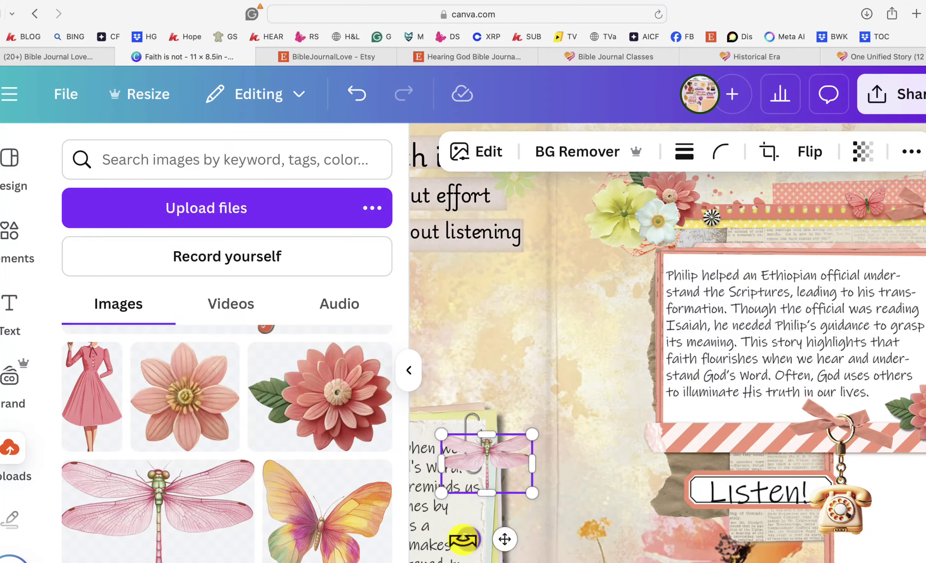
pyautogui.moveTo(462, 540); pyautogui.dragTo(441, 527)
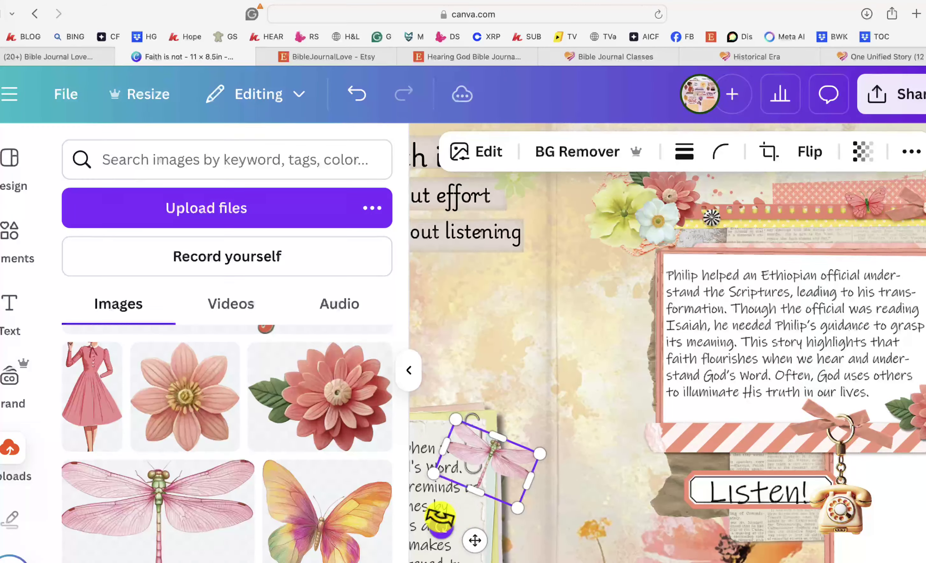
pyautogui.moveTo(521, 474); pyautogui.dragTo(630, 309)
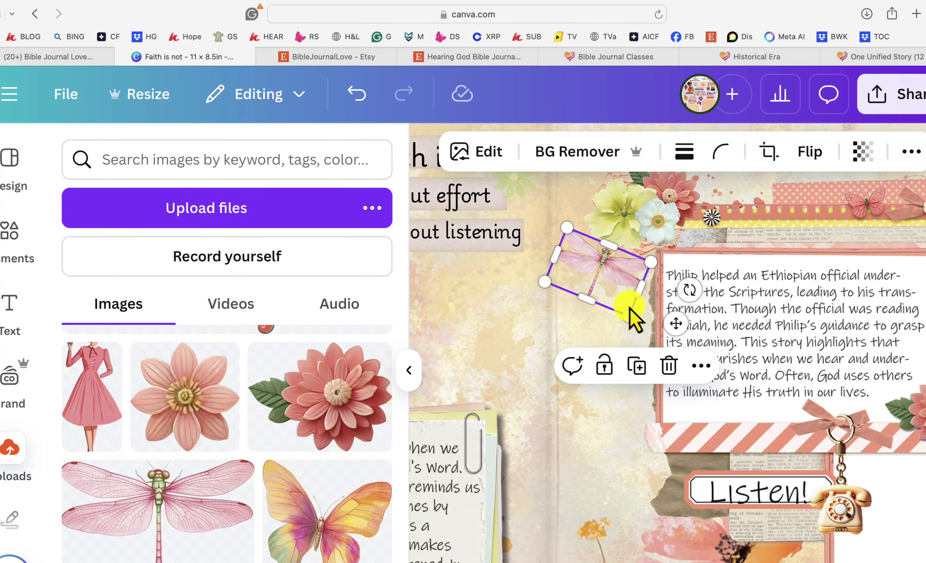
# Give the dragonfly the shadow style that curves along the underside, and deselect it.
pyautogui.click(492, 153)
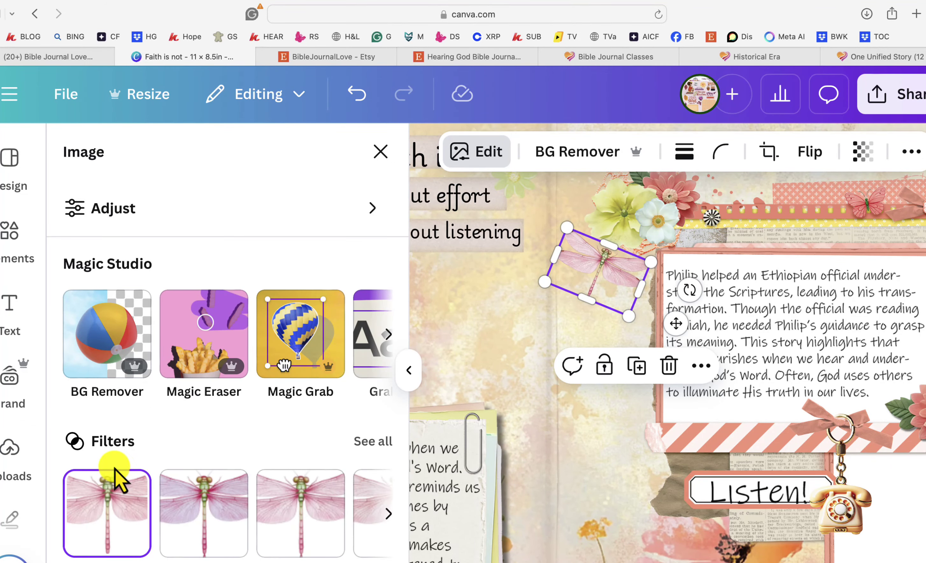
pyautogui.scroll(-5, 114, 471)
pyautogui.click(114, 481)
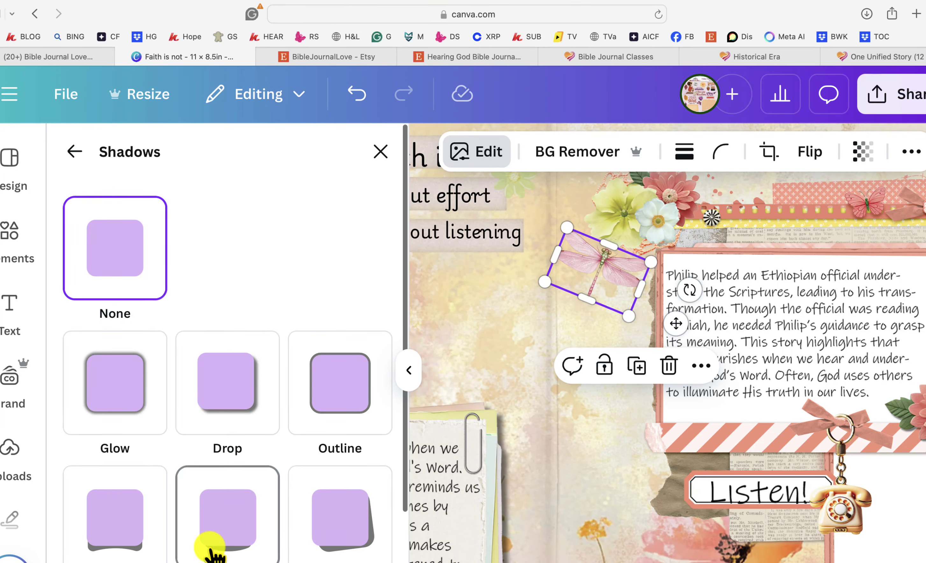
pyautogui.click(237, 522)
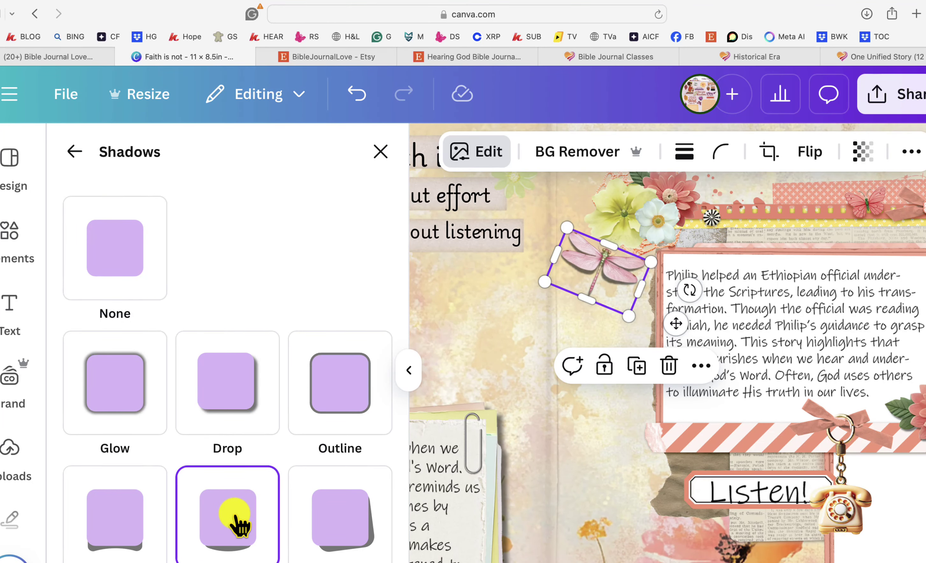
pyautogui.press('super+z')
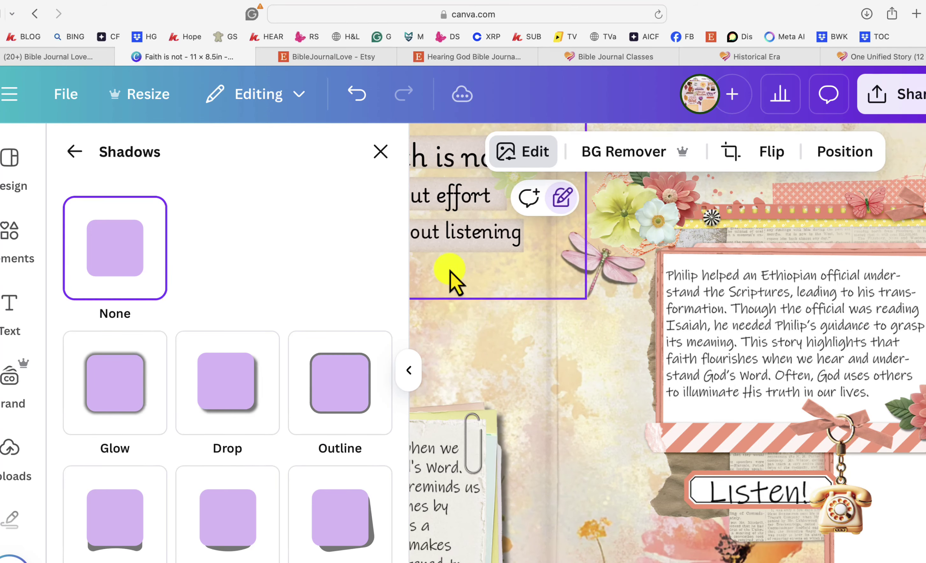
# Add the light coral flower with the golden centre, scaled down small, at the lower-right corner of the paper-clipped note.
pyautogui.scroll(2, 485, 320)
pyautogui.scroll(-3, 486, 320)
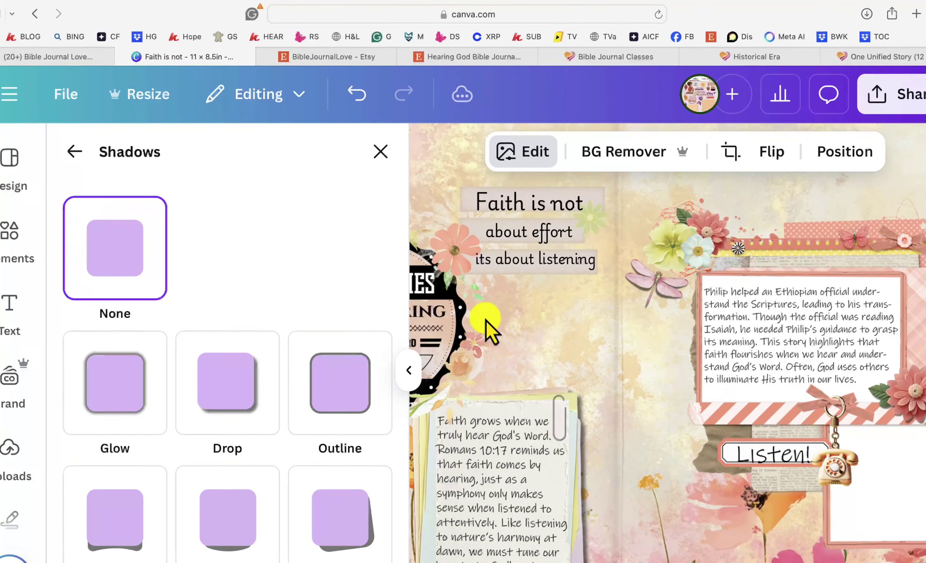
pyautogui.scroll(-3, 485, 320)
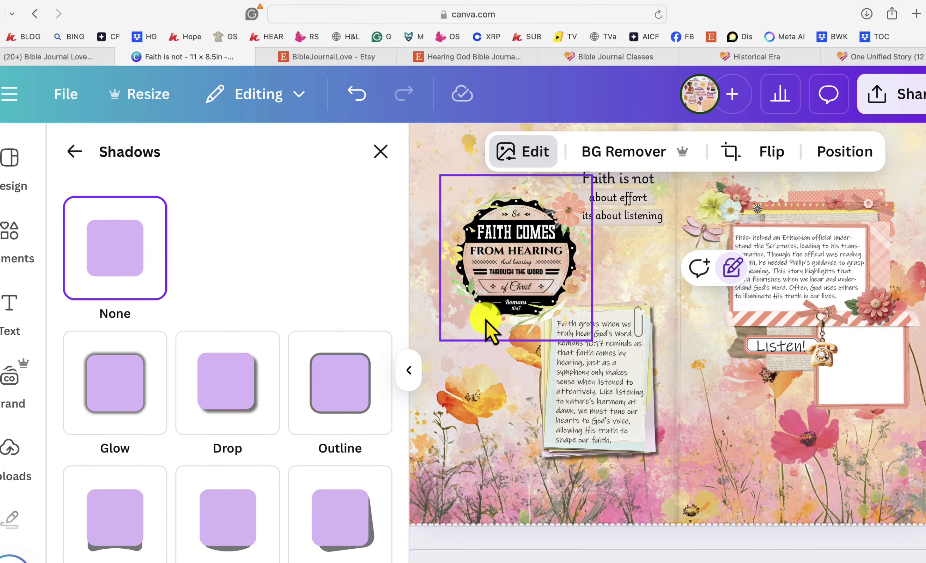
pyautogui.press('super+plus')
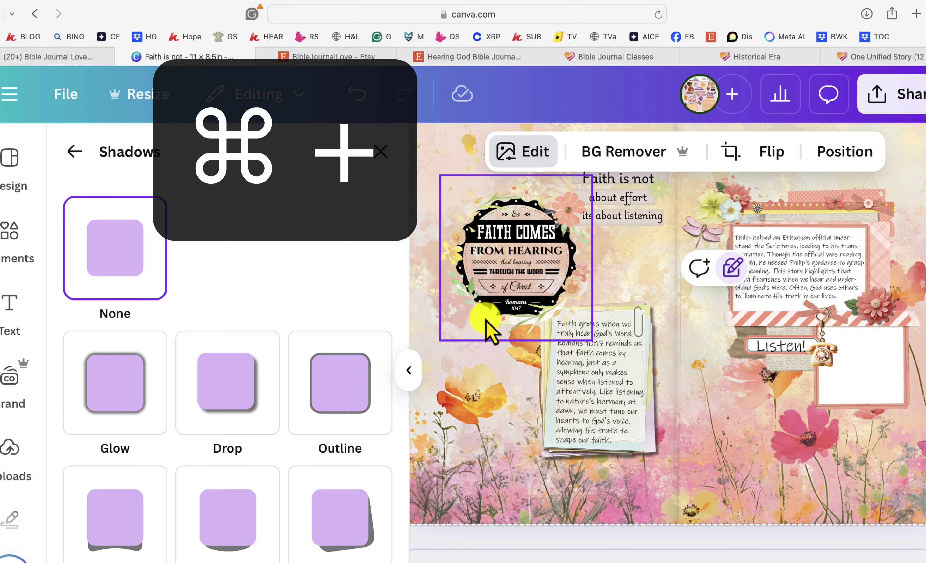
pyautogui.press('super+minus')
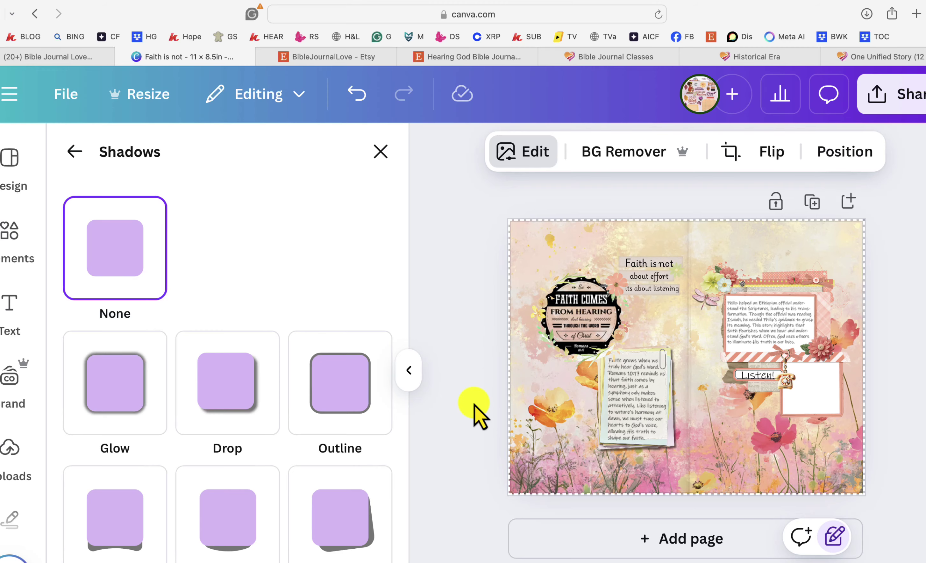
pyautogui.click(409, 370)
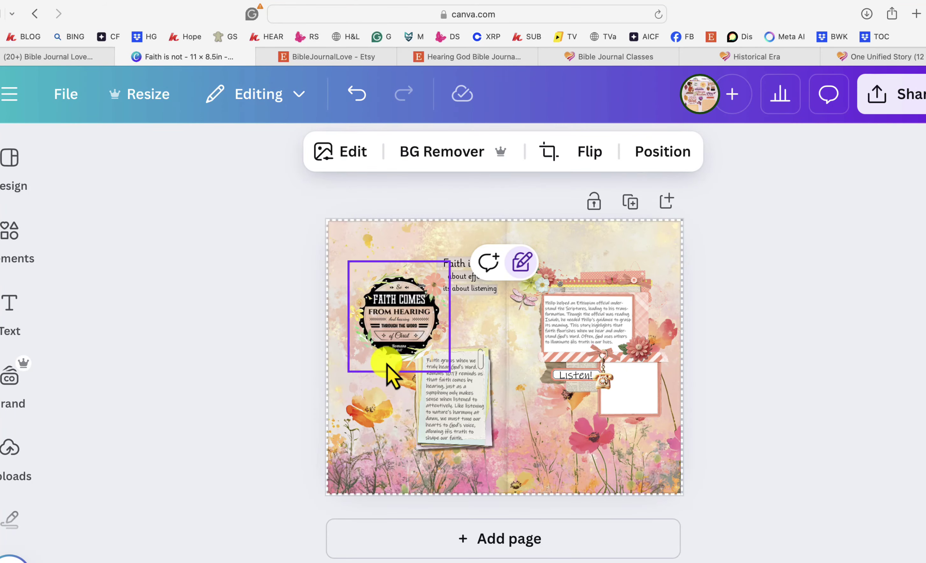
pyautogui.click(10, 452)
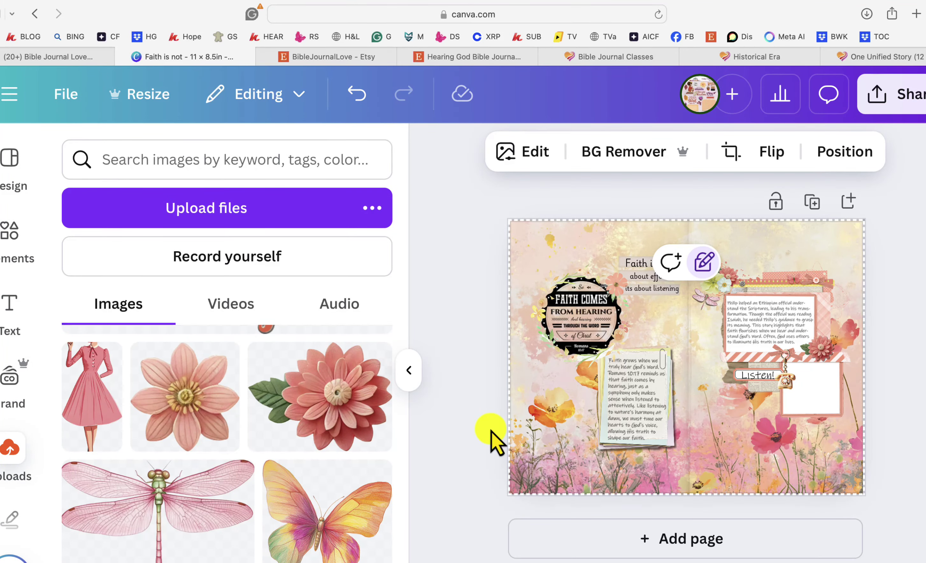
pyautogui.click(213, 410)
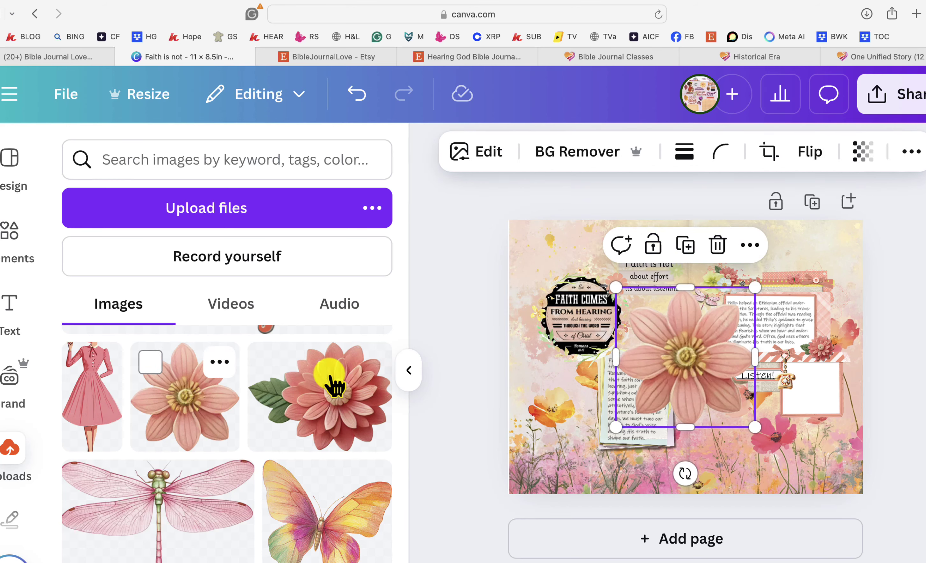
pyautogui.moveTo(755, 288); pyautogui.dragTo(674, 442)
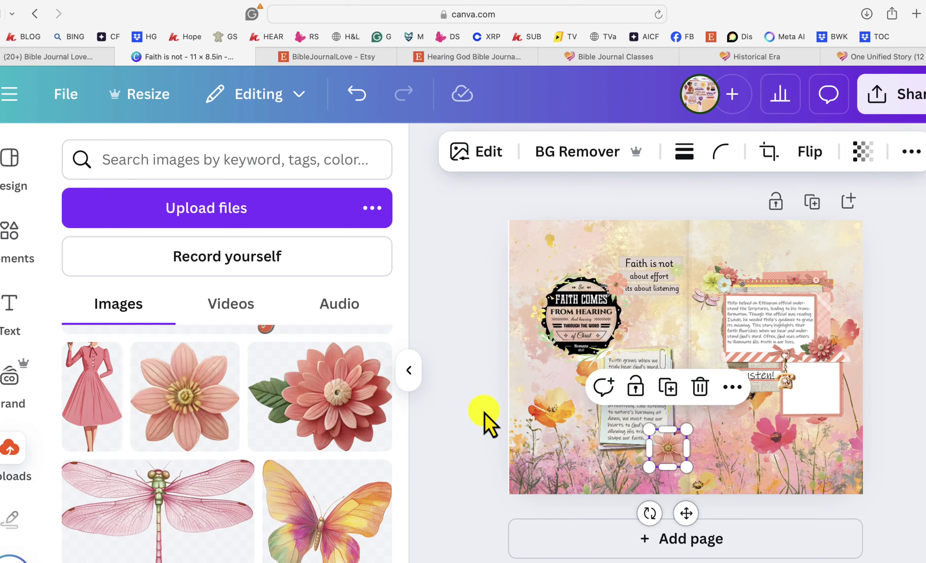
pyautogui.click(489, 421)
# Switch to Photoshop and add a Color Overlay to the round verse badge, using the coral (RGB 235, 109, 70) sampled from the "Faith Comes by Hearing" title.
pyautogui.scroll(-2, 366, 461)
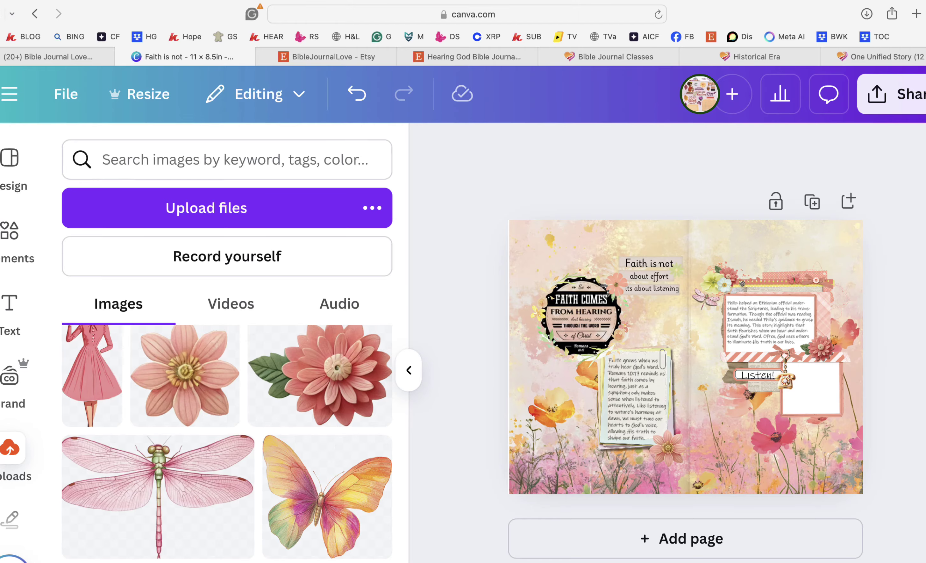
pyautogui.click(151, 562)
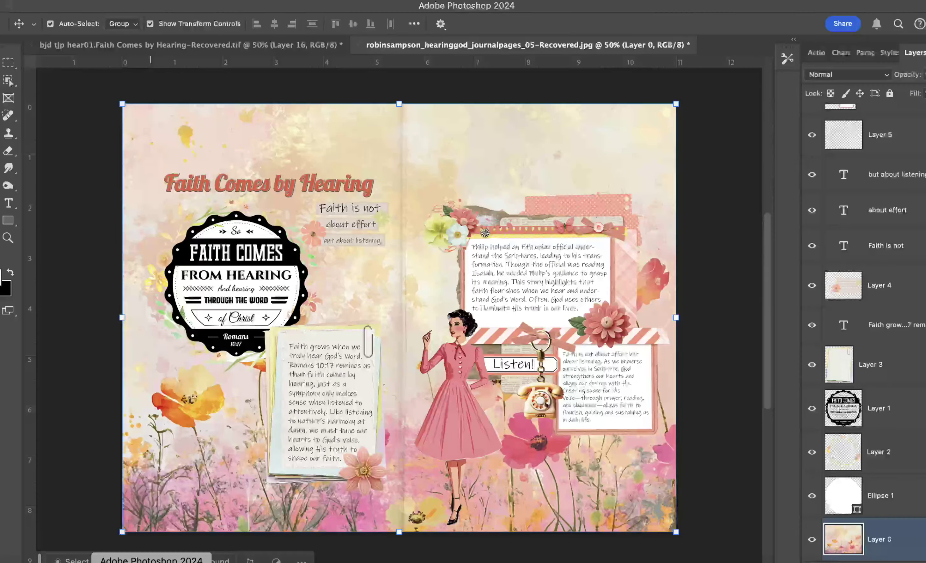
pyautogui.click(222, 266)
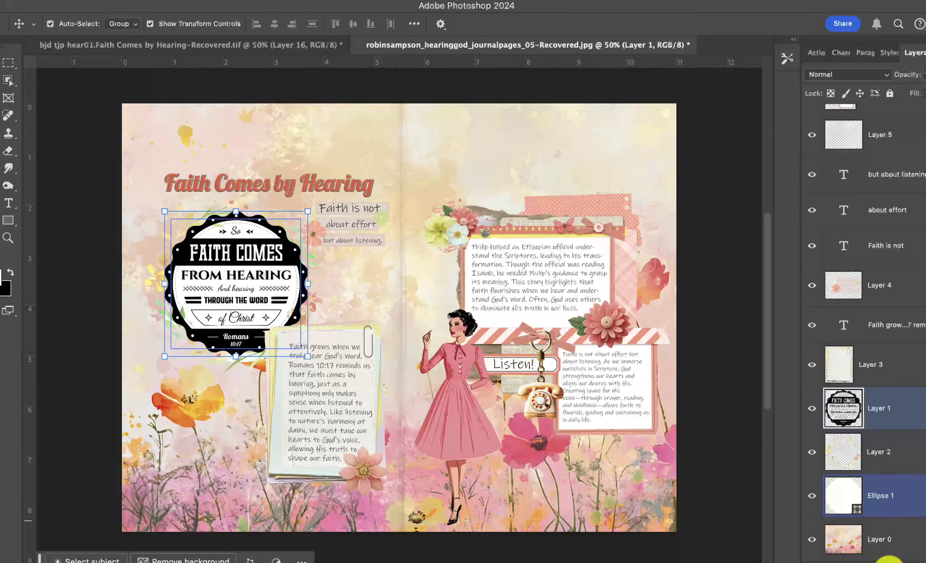
pyautogui.click(850, 561)
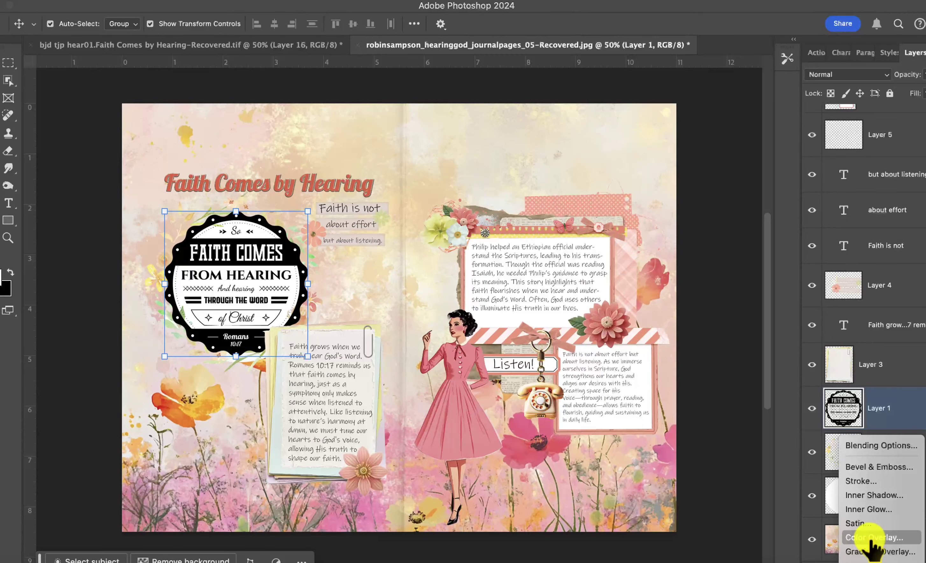
pyautogui.click(867, 543)
pyautogui.click(753, 309)
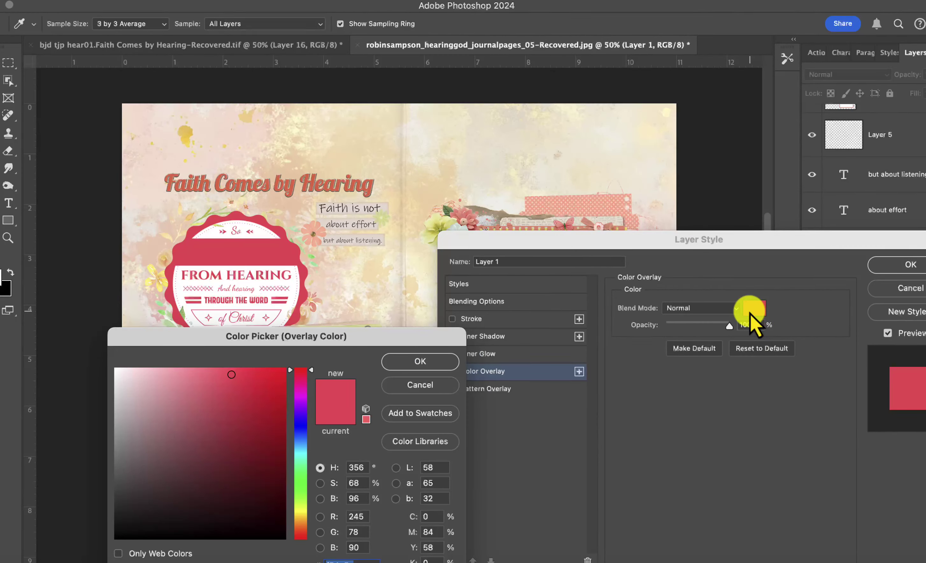
pyautogui.click(312, 180)
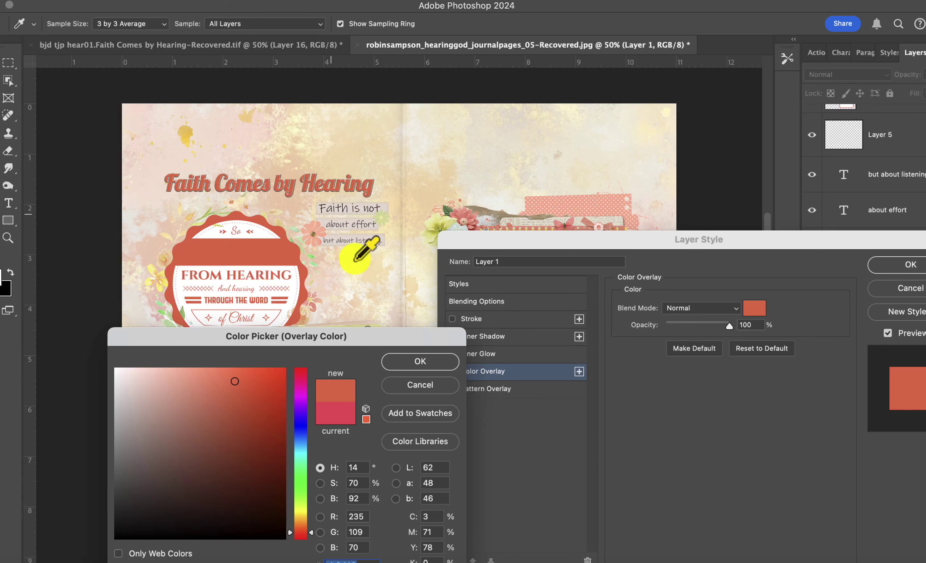
pyautogui.click(415, 369)
# Set the badge overlay's blend mode to Lighten and apply the layer style.
pyautogui.click(726, 308)
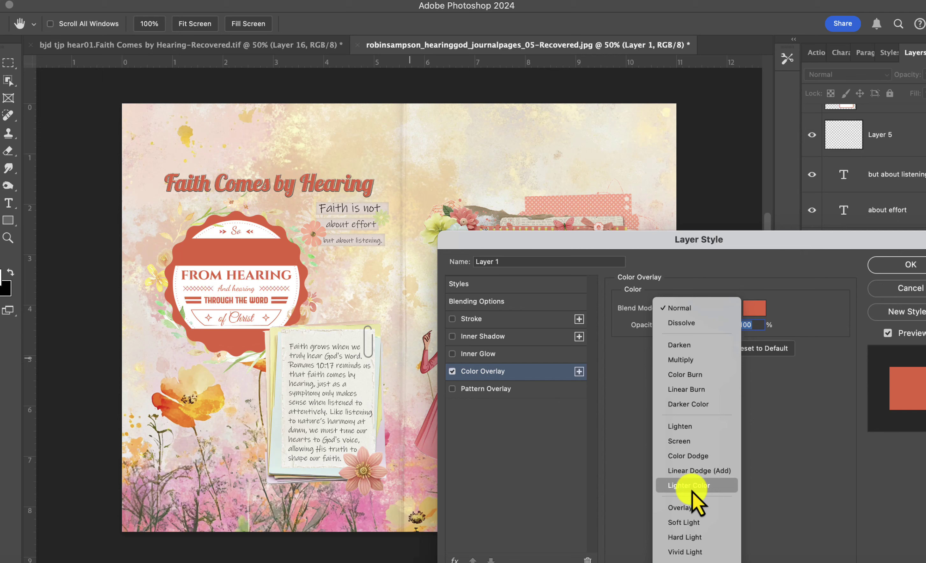
pyautogui.click(679, 426)
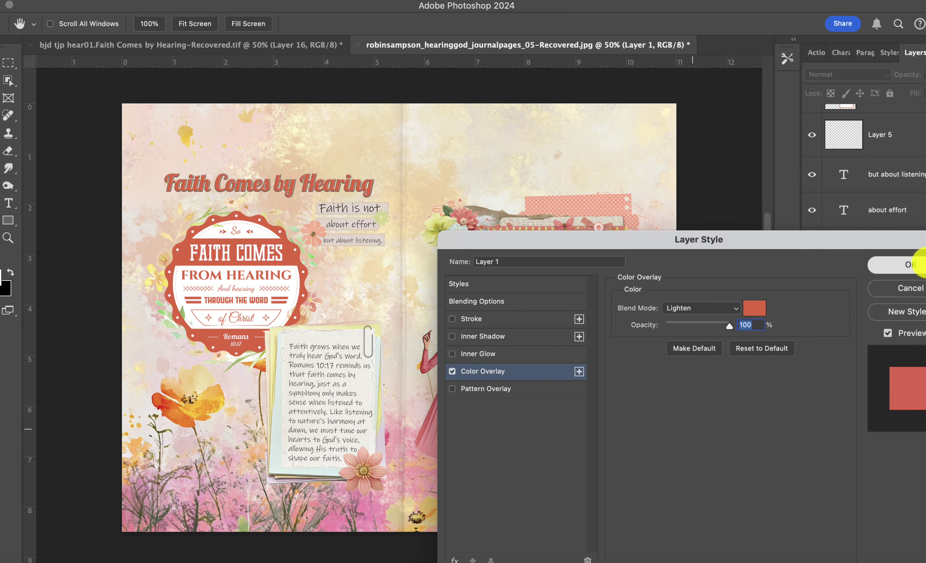
pyautogui.click(914, 264)
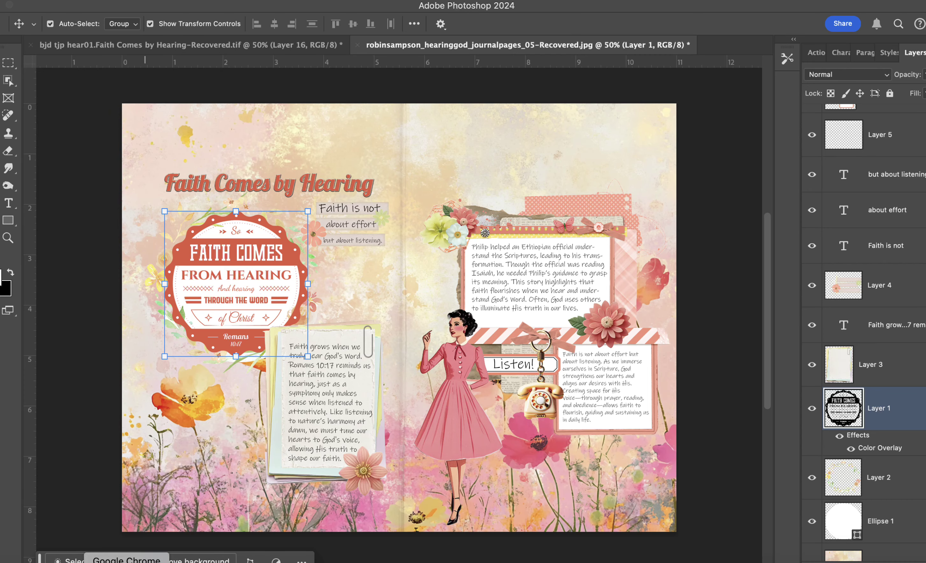
# Switch to Canva and place the uploaded "Faith is not about effort but about listening" paragraph over the empty white note beside "Listen!".
pyautogui.hotkey('ctrl', 'Right')
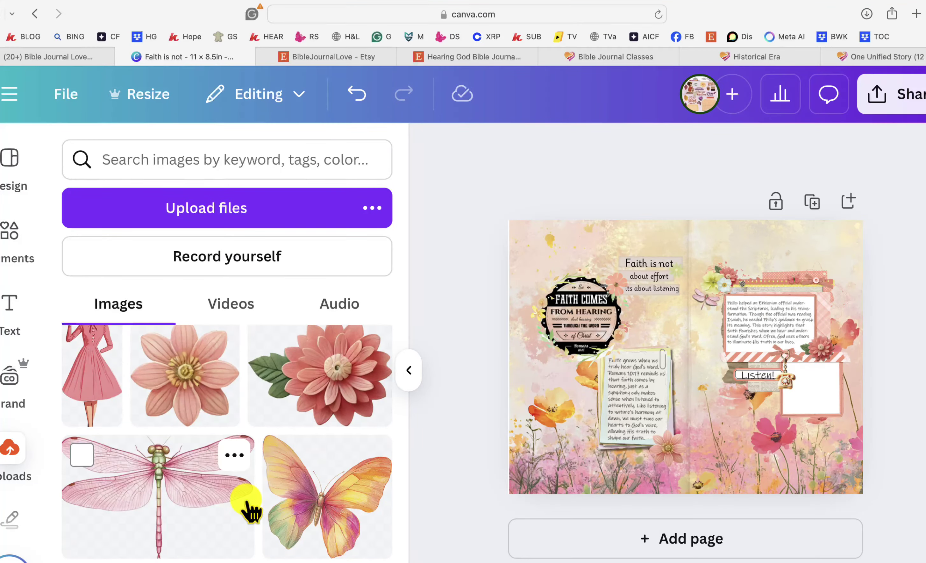
pyautogui.scroll(-1, 249, 510)
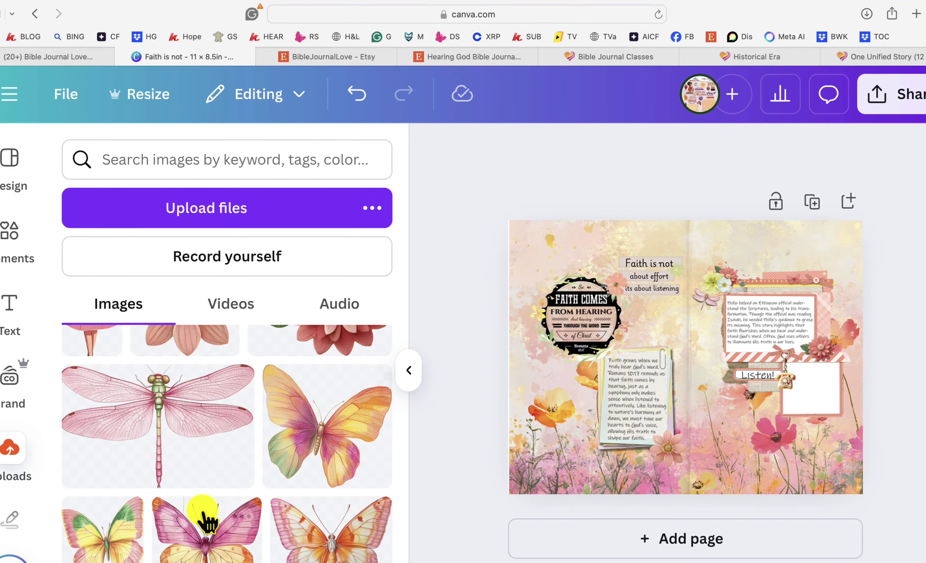
pyautogui.scroll(-5, 205, 497)
pyautogui.scroll(7, 205, 497)
pyautogui.scroll(10, 205, 498)
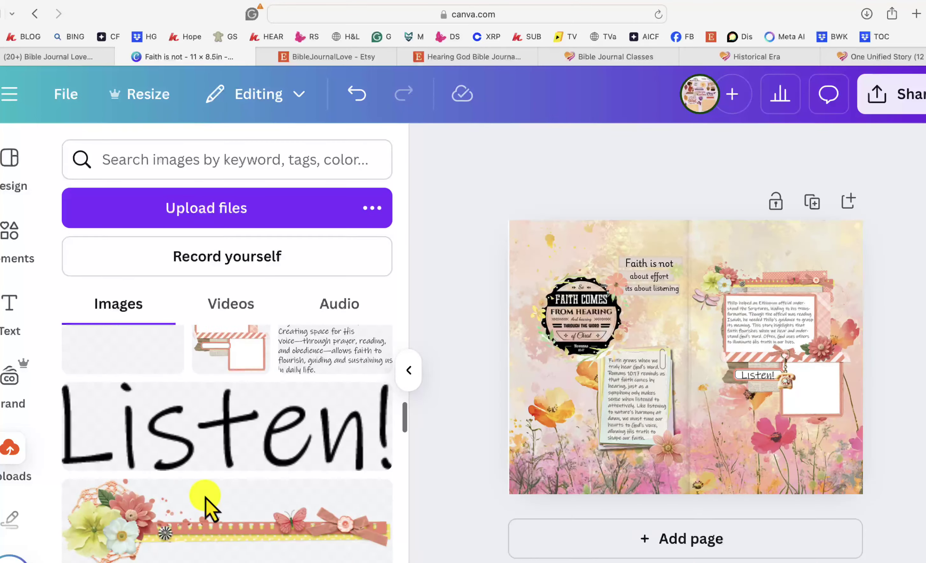
pyautogui.scroll(-1, 205, 497)
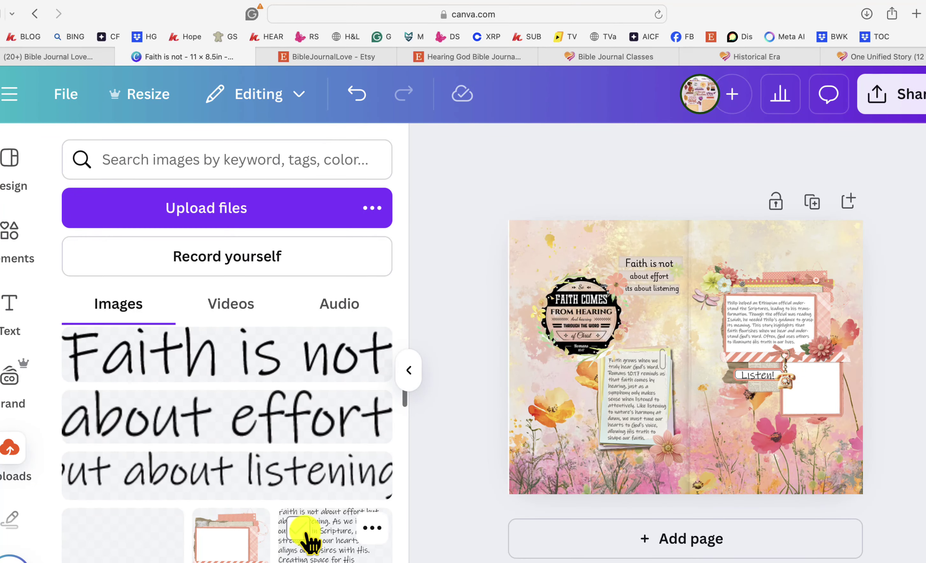
pyautogui.click(304, 530)
pyautogui.click(355, 555)
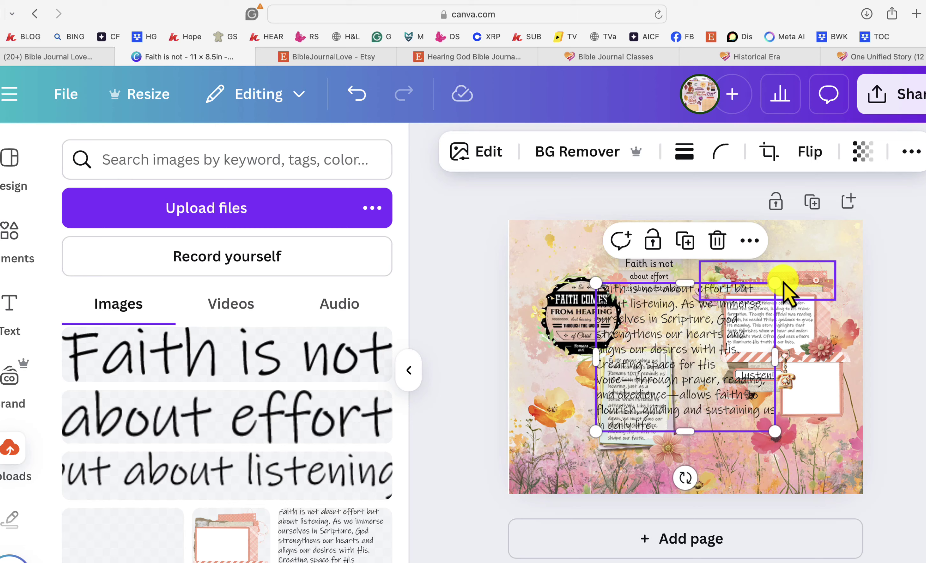
pyautogui.moveTo(784, 282); pyautogui.dragTo(821, 391)
# Scale the "Faith is not about effort" paragraph down and position it inside the coral-framed white note.
pyautogui.scroll(5, 821, 391)
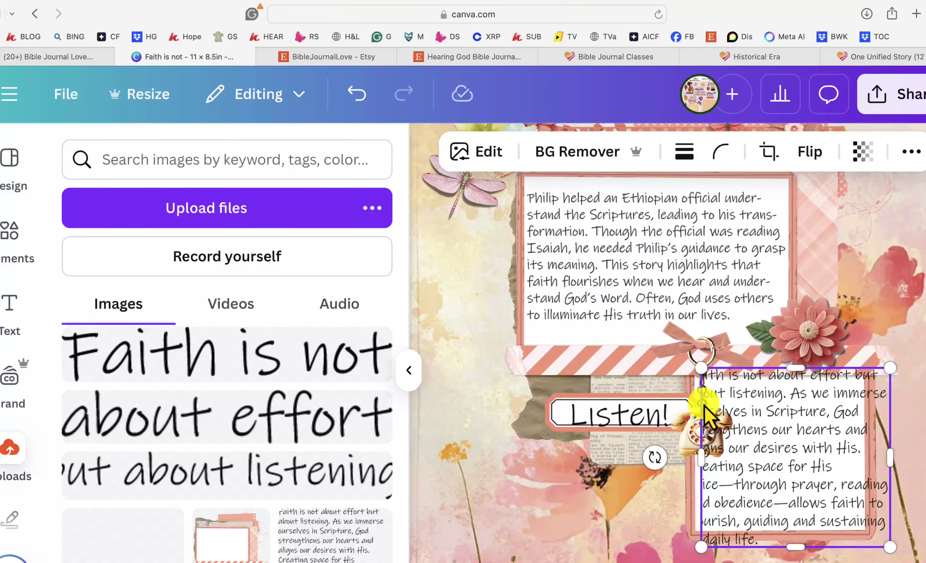
pyautogui.scroll(-2, 705, 405)
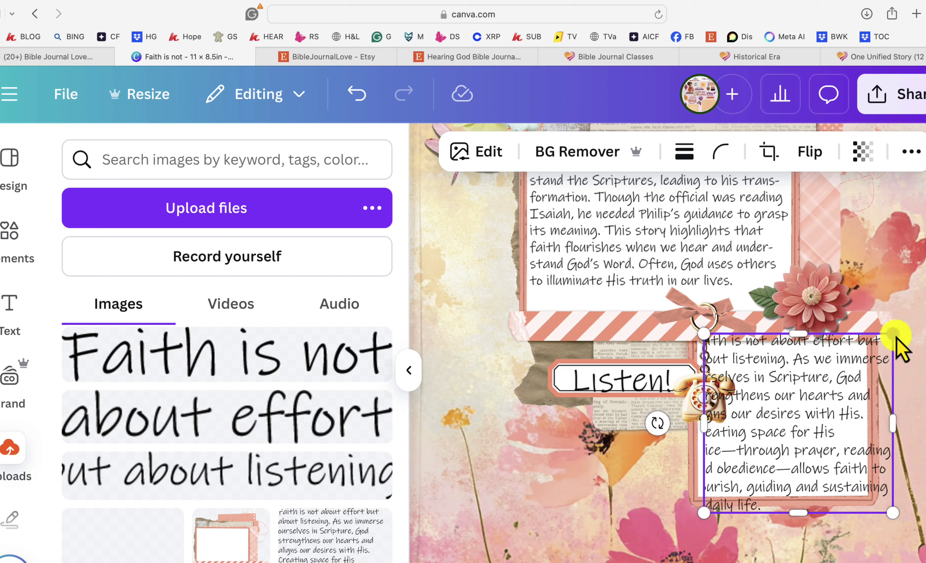
pyautogui.moveTo(897, 338); pyautogui.dragTo(886, 344)
pyautogui.moveTo(829, 449); pyautogui.dragTo(818, 435)
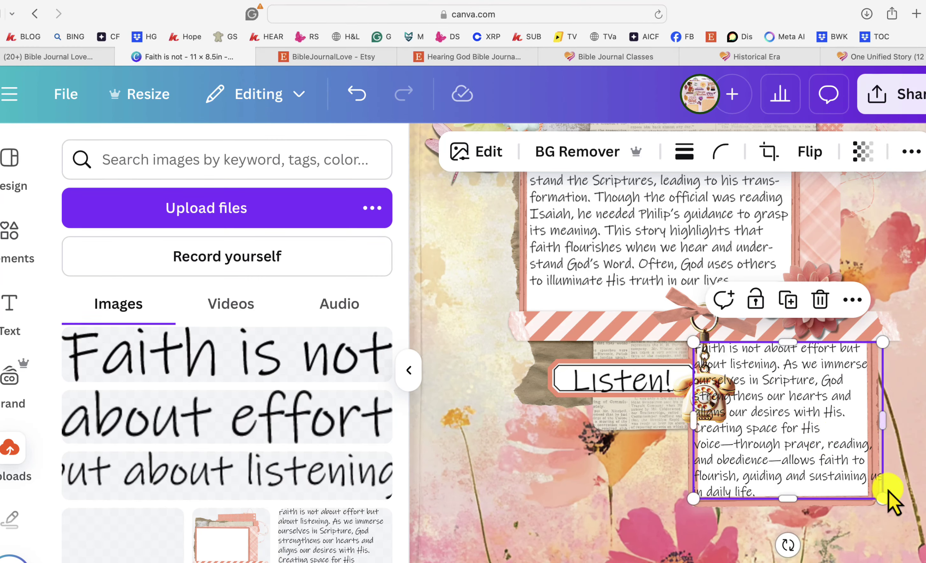
pyautogui.moveTo(884, 499); pyautogui.dragTo(854, 490)
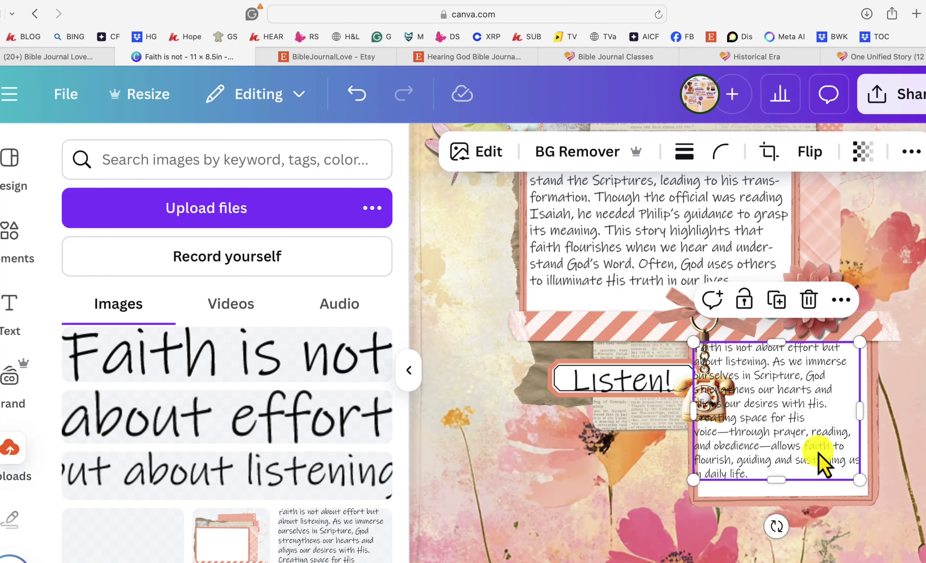
pyautogui.moveTo(821, 460); pyautogui.dragTo(837, 474)
# Send the journaling paragraph backward so it sits behind the telephone charm.
pyautogui.rightClick(837, 475)
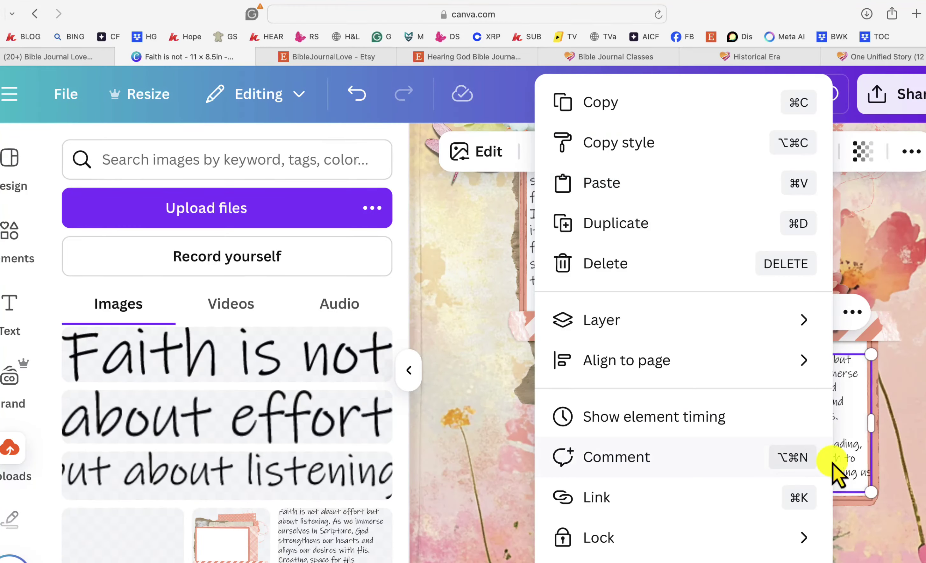
pyautogui.moveTo(741, 322)
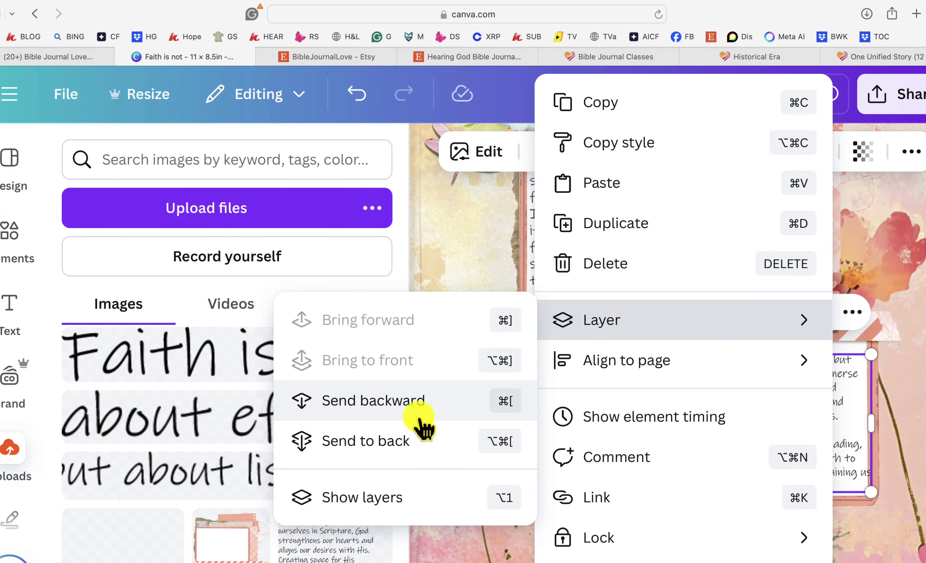
pyautogui.click(415, 406)
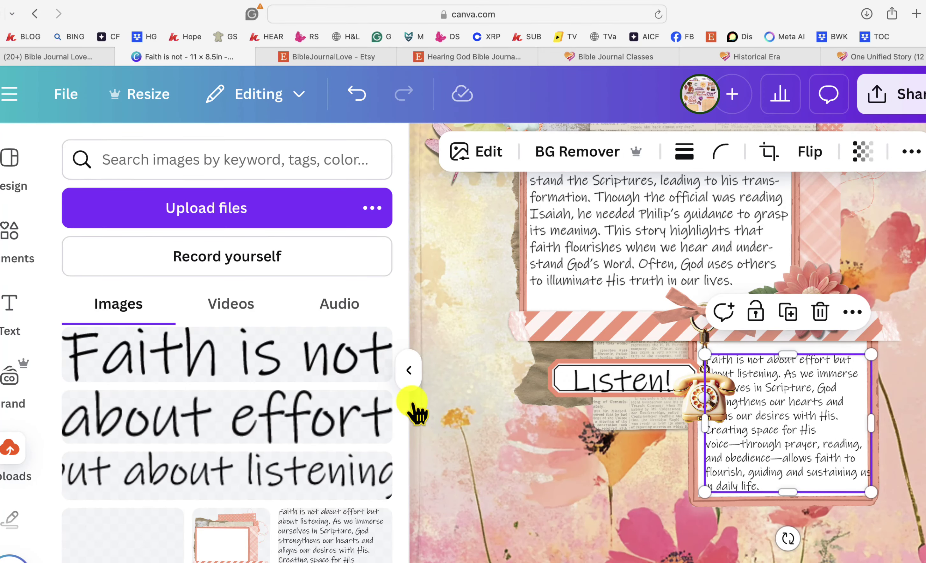
# Move the grouped bow and telephone charm left and slightly down, clear of the journaling paragraph, and deselect it.
pyautogui.click(702, 420)
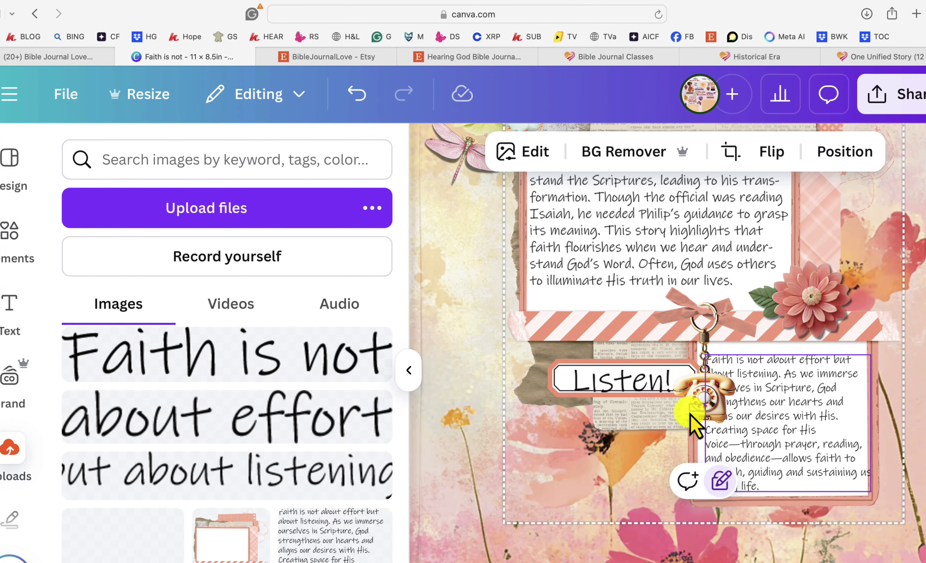
pyautogui.click(694, 422)
pyautogui.click(699, 424)
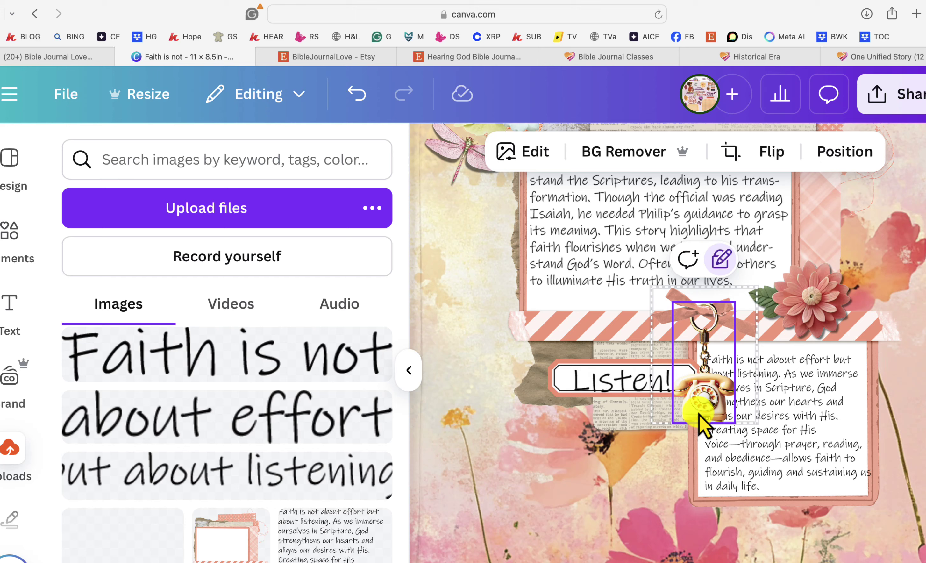
pyautogui.click(702, 339)
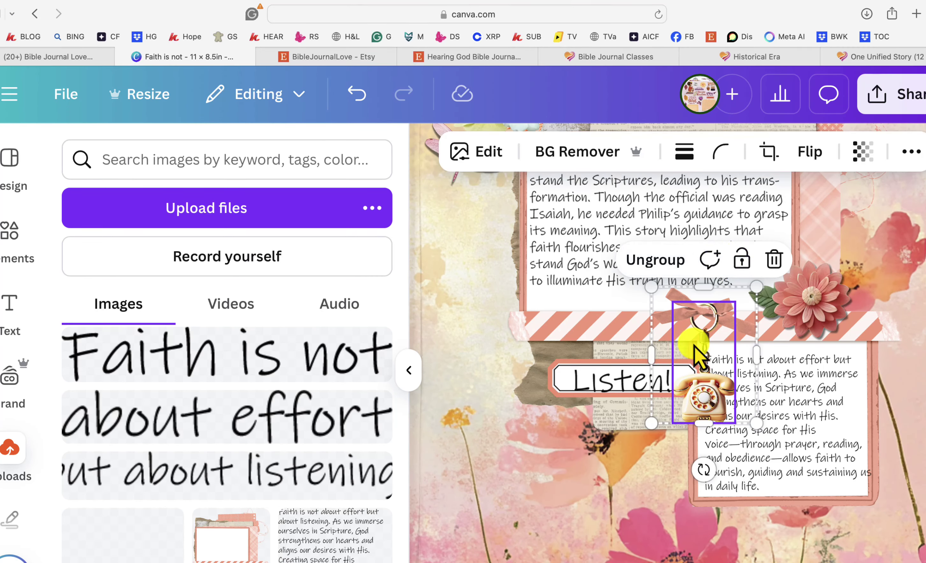
pyautogui.moveTo(697, 393); pyautogui.dragTo(678, 409)
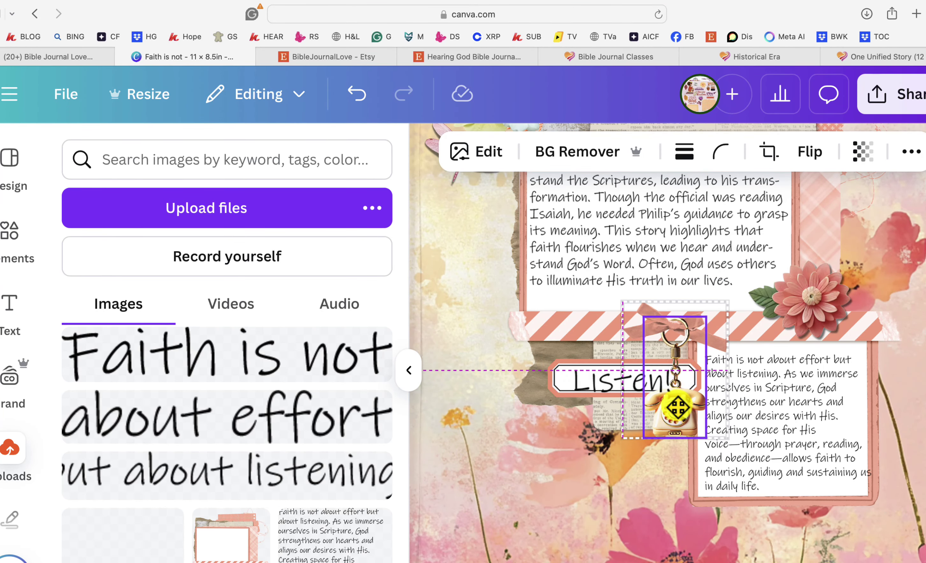
pyautogui.click(553, 456)
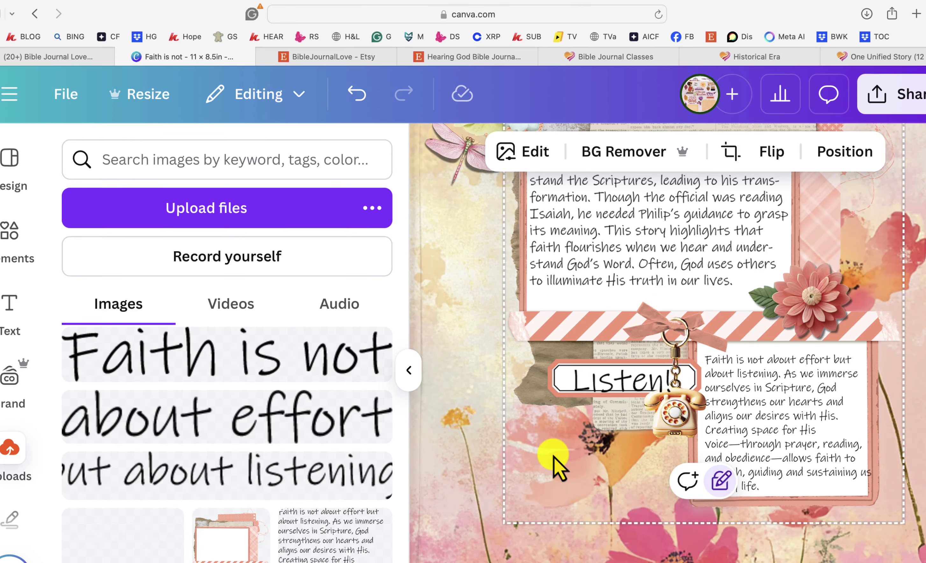
pyautogui.scroll(-5, 553, 457)
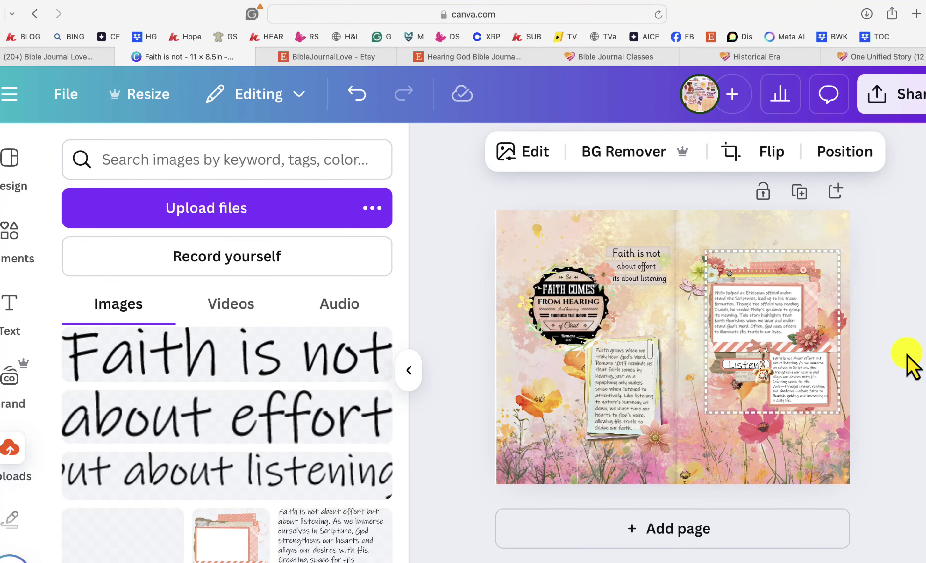
pyautogui.click(911, 365)
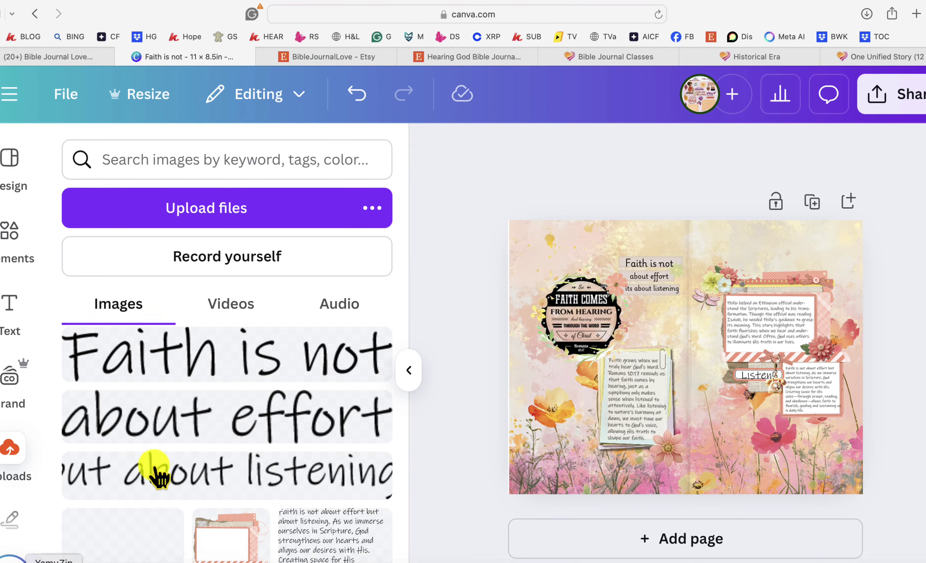
# Add the woman in the pink dress, scaled down, along the page's bottom edge just right of the centre fold.
pyautogui.scroll(-10, 274, 378)
pyautogui.scroll(-3, 273, 378)
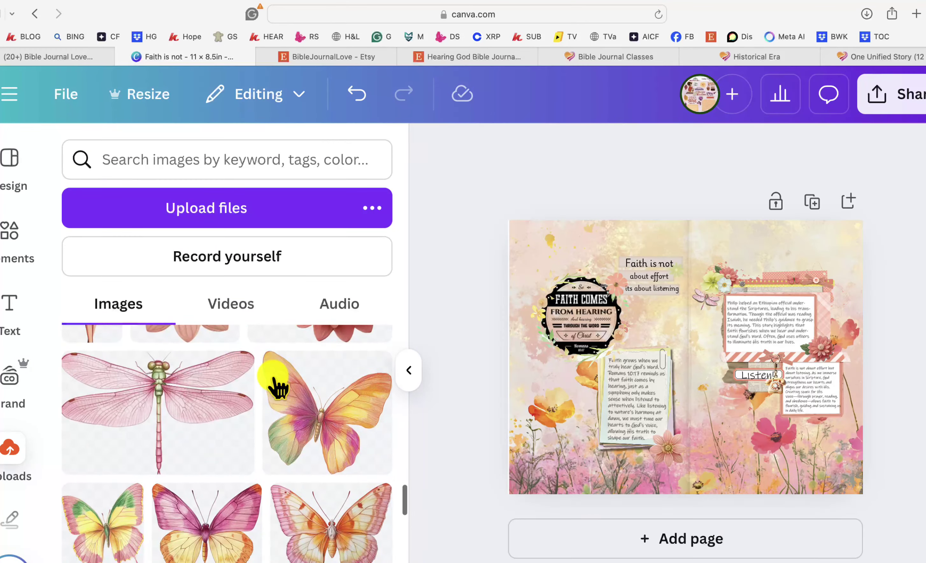
pyautogui.scroll(4, 246, 398)
pyautogui.click(102, 472)
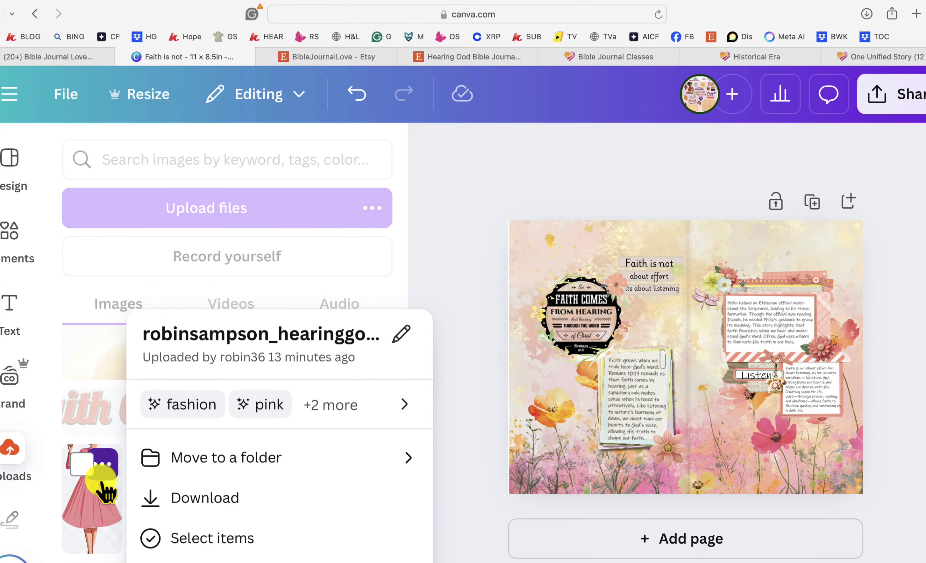
pyautogui.click(95, 510)
pyautogui.click(95, 510)
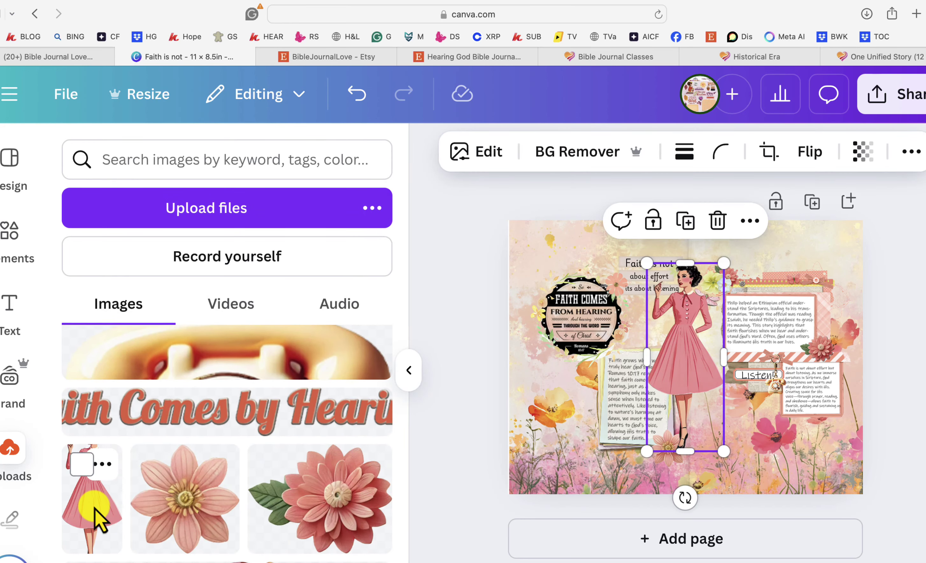
pyautogui.moveTo(724, 263); pyautogui.dragTo(686, 311)
pyautogui.moveTo(679, 355); pyautogui.dragTo(718, 406)
pyautogui.click(924, 288)
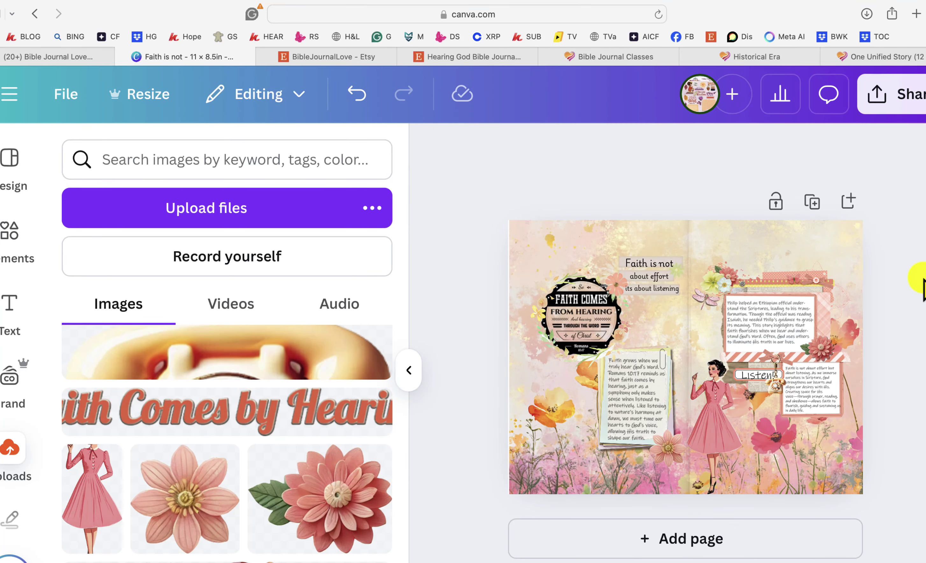
# Give the woman in the pink dress a Drop shadow, return to the uploaded images and deselect her.
pyautogui.click(718, 461)
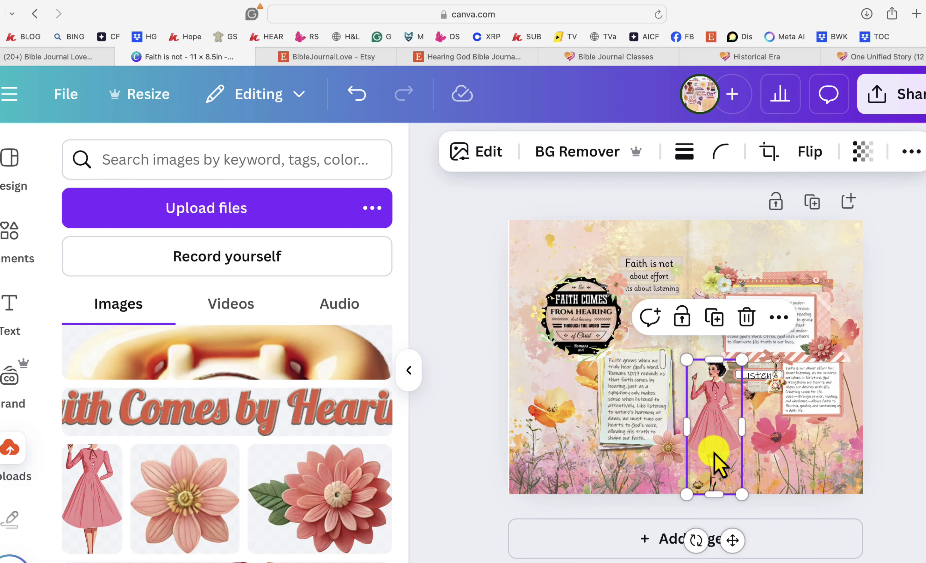
pyautogui.click(491, 155)
pyautogui.scroll(-5, 202, 496)
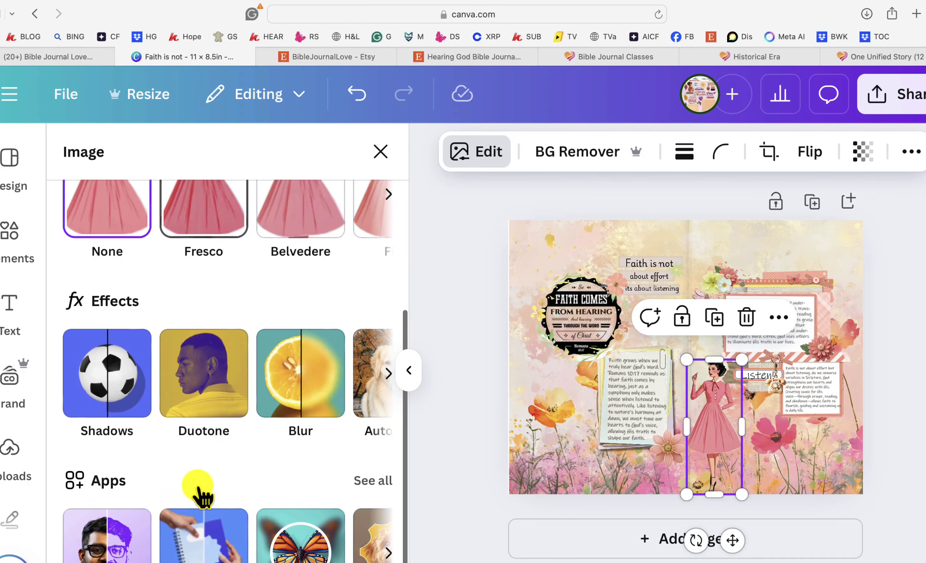
pyautogui.click(107, 366)
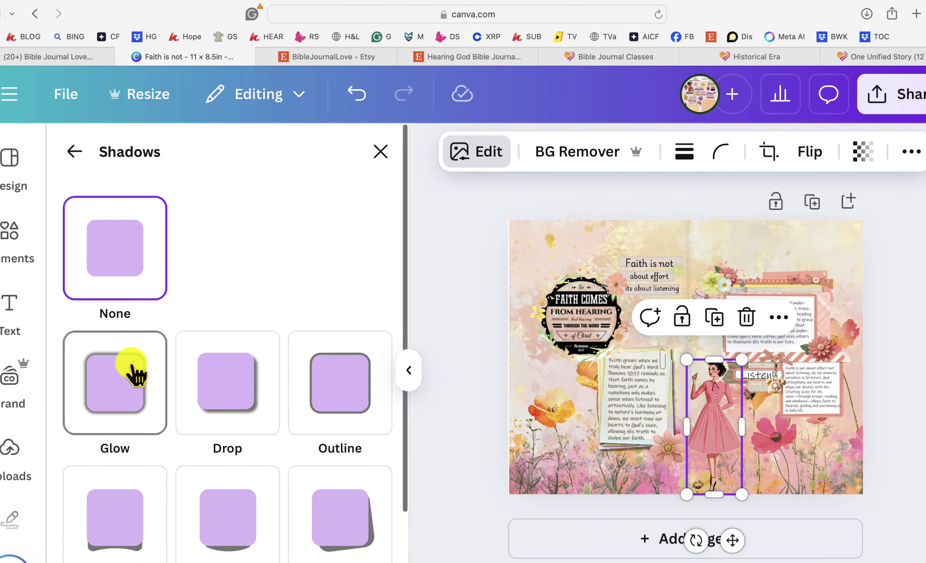
pyautogui.click(248, 387)
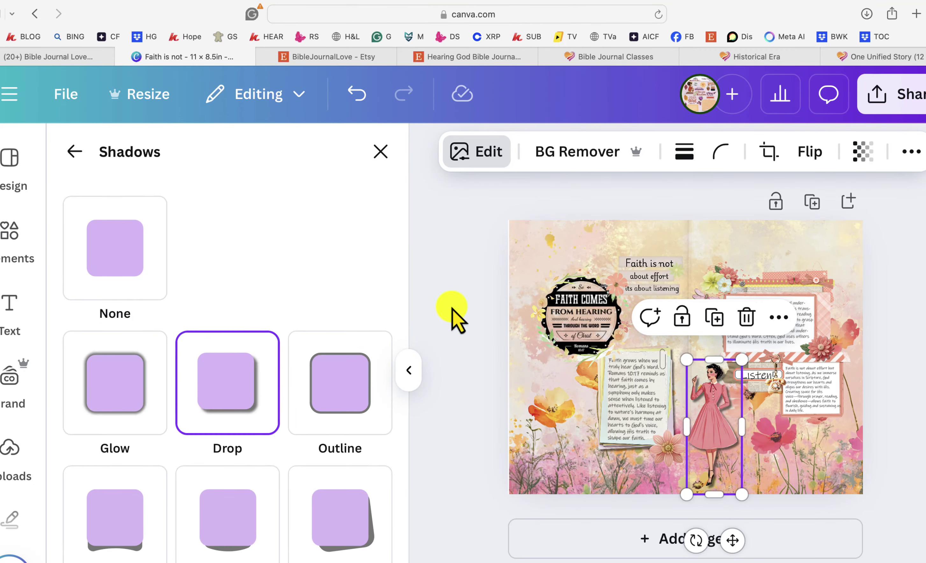
pyautogui.click(10, 448)
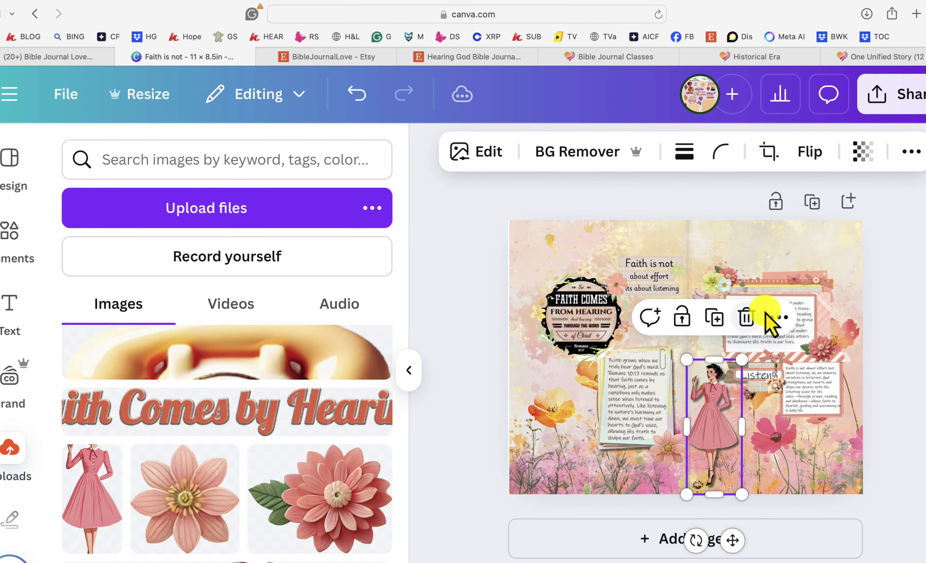
pyautogui.click(922, 280)
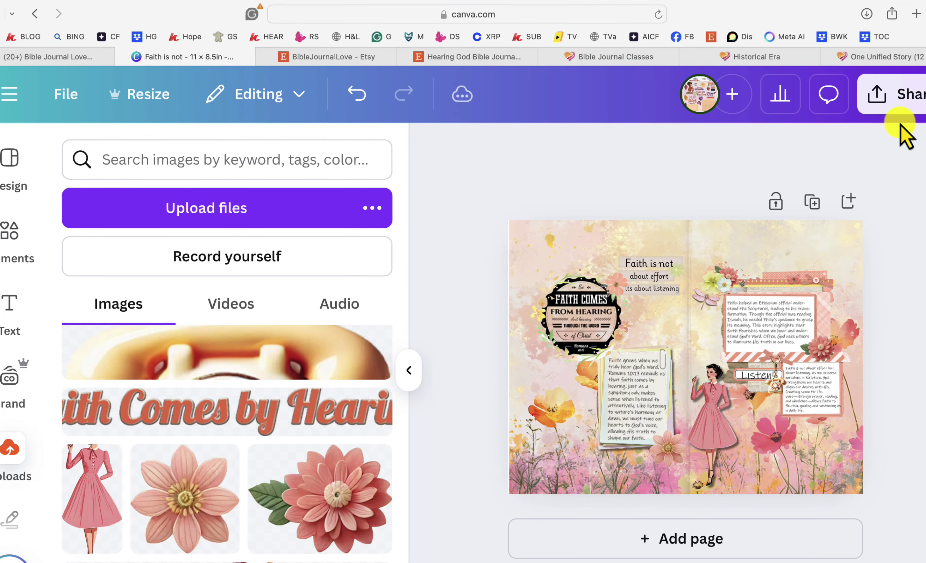
# Download the spread as a PDF Standard file with Flatten PDF and Include notes enabled, then dismiss the download notice.
pyautogui.click(906, 99)
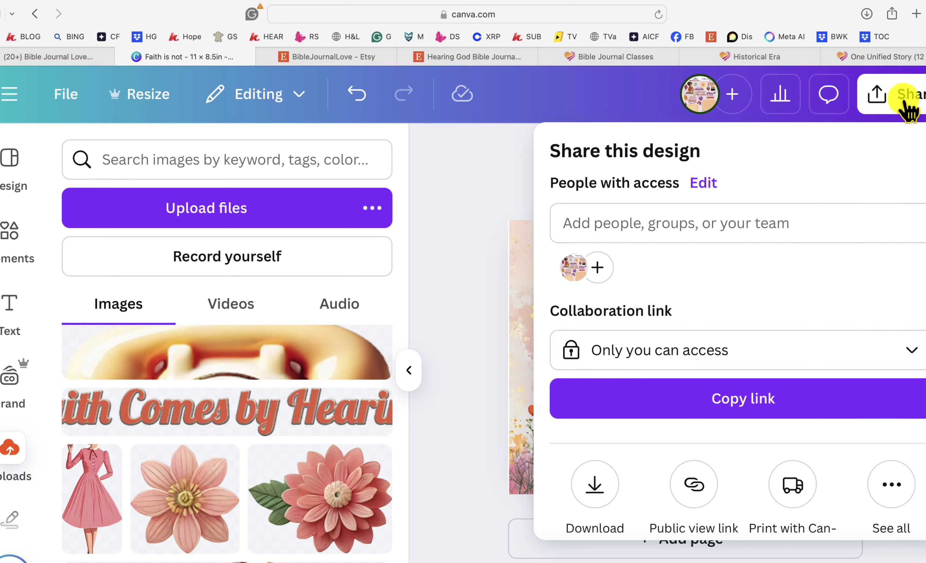
pyautogui.click(596, 486)
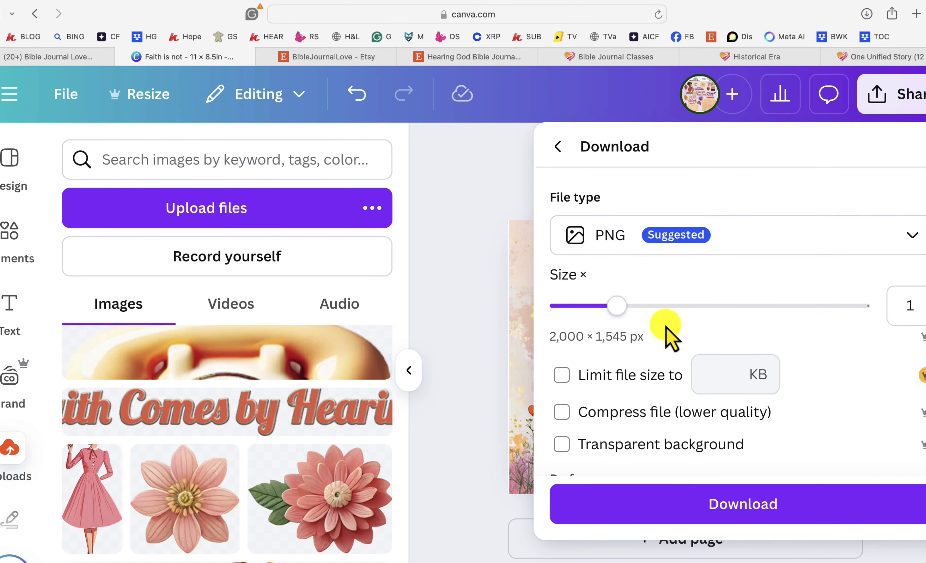
pyautogui.click(622, 237)
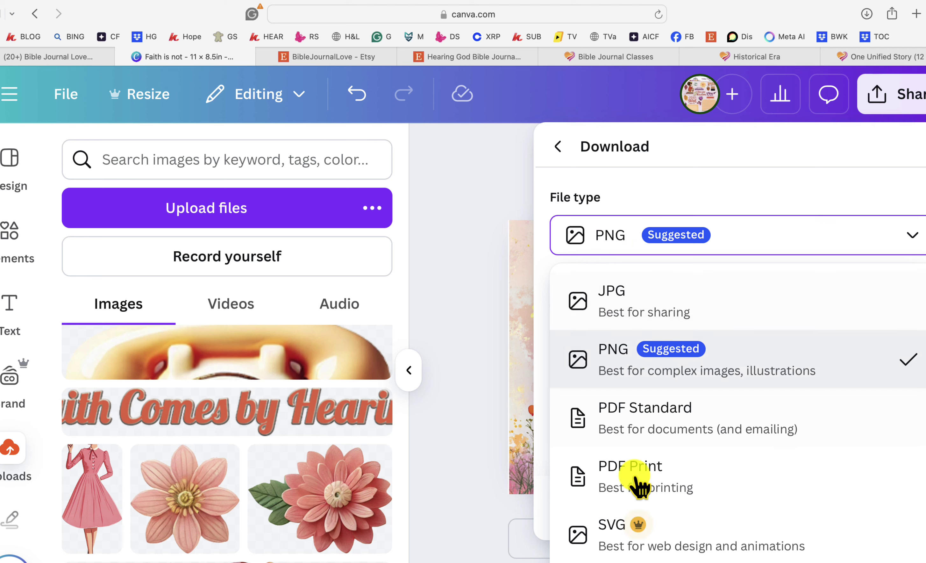
pyautogui.click(650, 420)
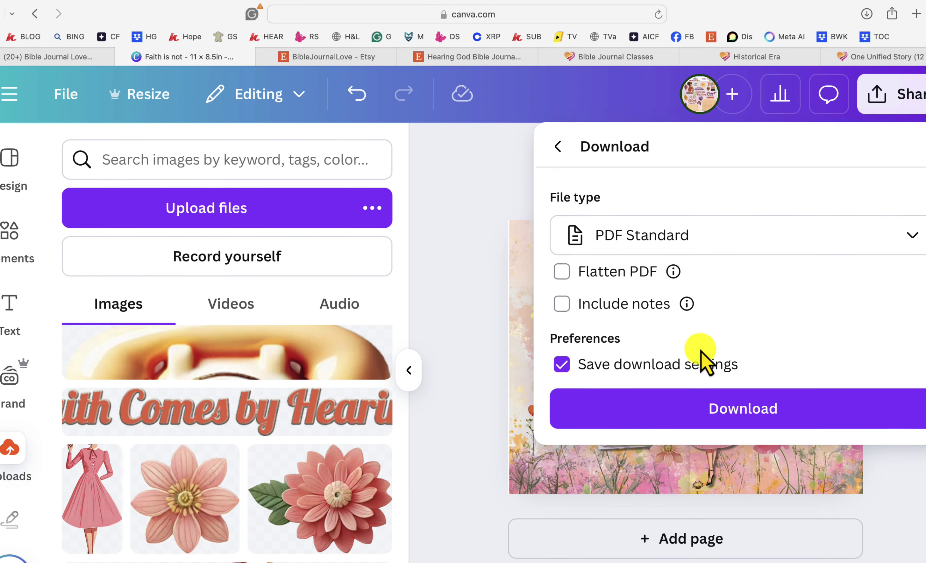
pyautogui.click(563, 271)
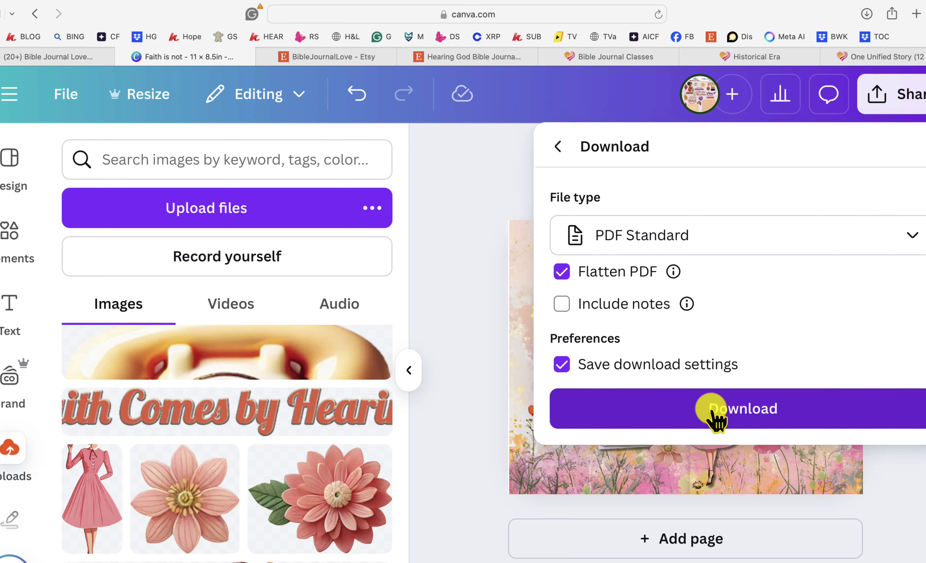
pyautogui.click(563, 304)
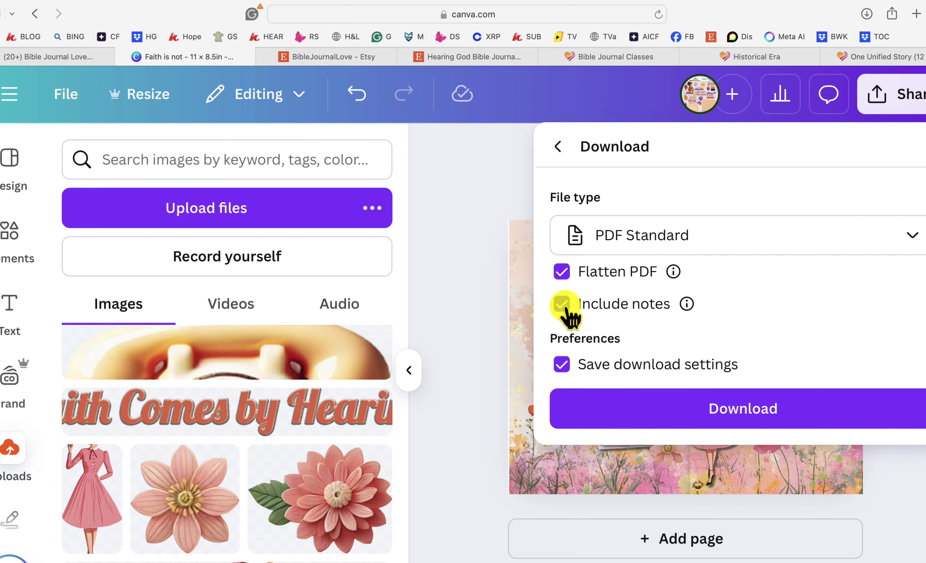
pyautogui.click(702, 410)
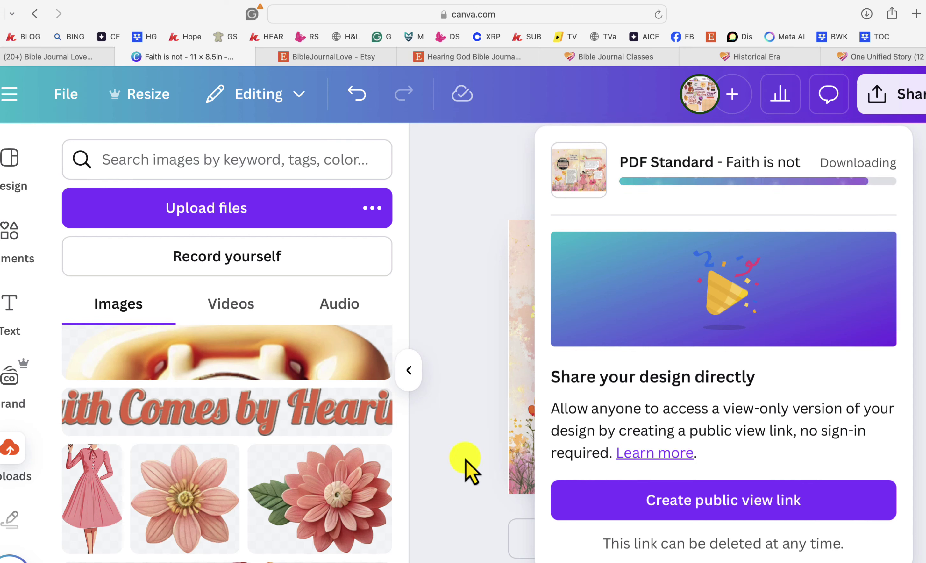
pyautogui.click(466, 470)
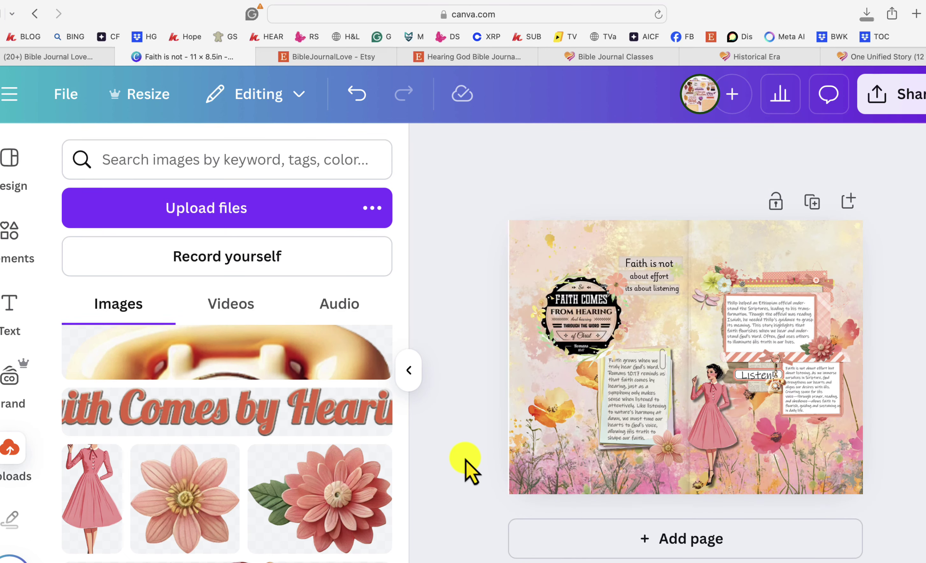
# Download the spread as a JPG at size 1 with the quality raised to 100.
pyautogui.click(905, 119)
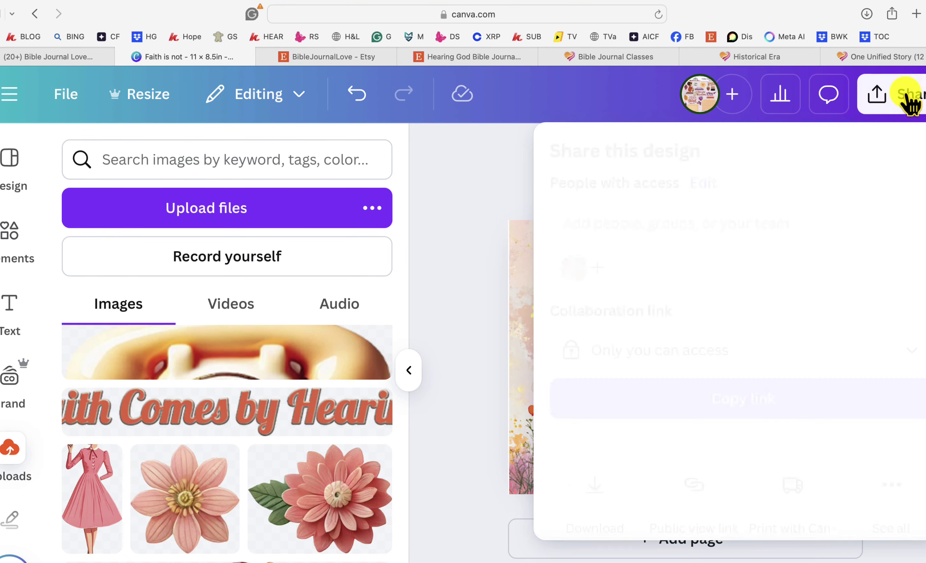
pyautogui.scroll(-2, 640, 306)
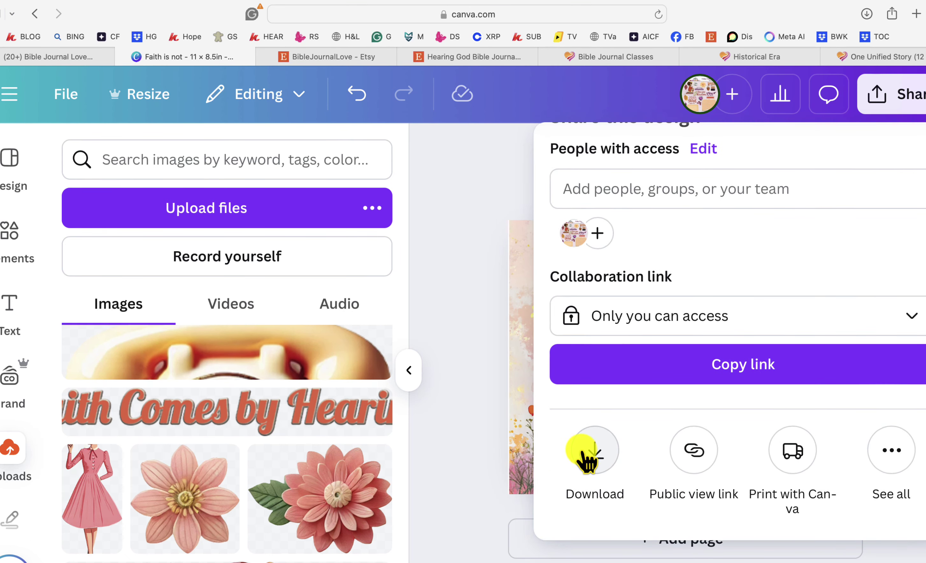
pyautogui.click(589, 458)
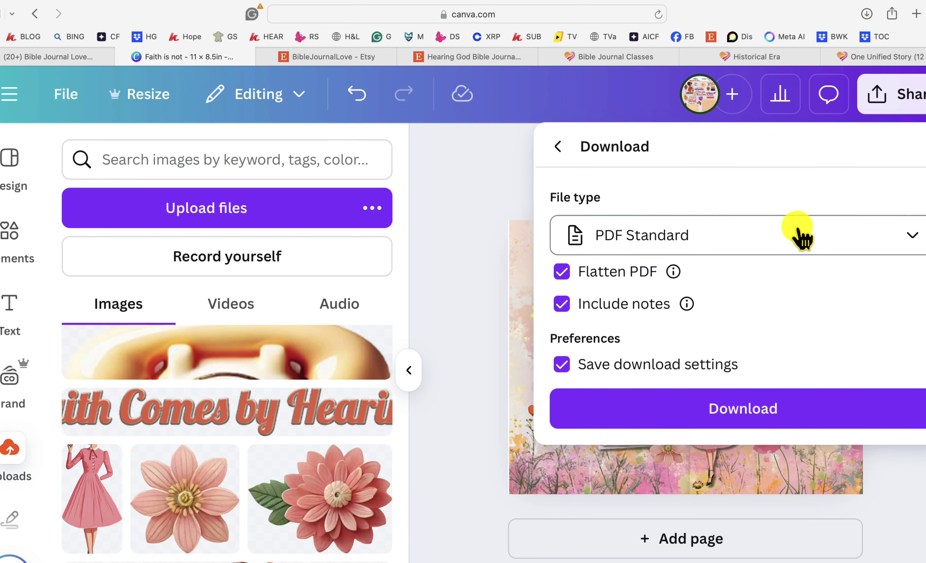
pyautogui.click(800, 233)
pyautogui.click(631, 311)
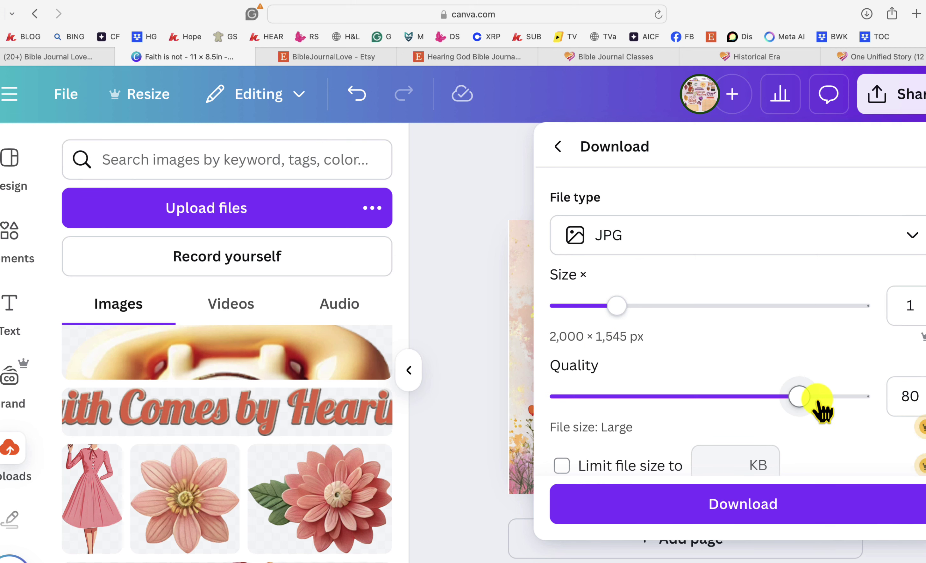
pyautogui.moveTo(802, 396); pyautogui.dragTo(876, 408)
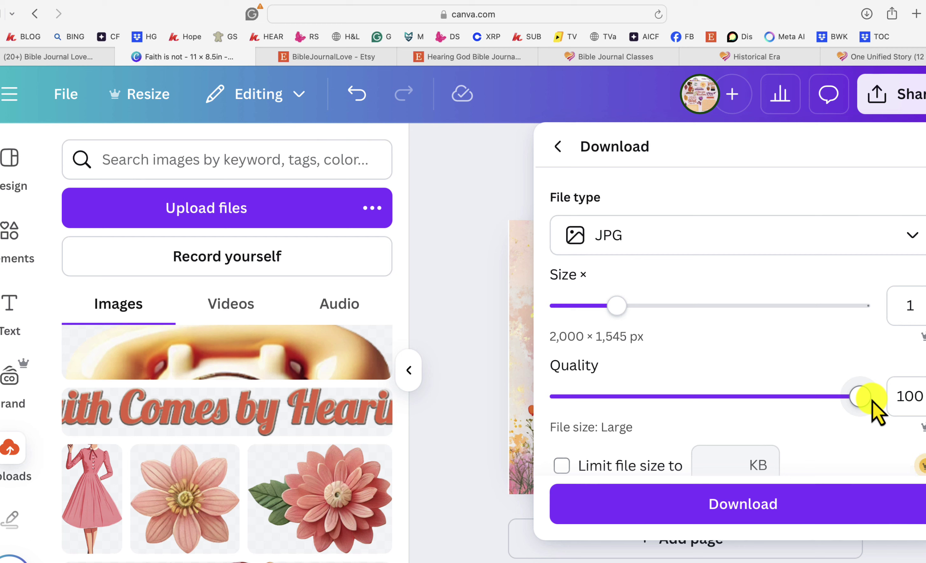
pyautogui.scroll(-3, 714, 383)
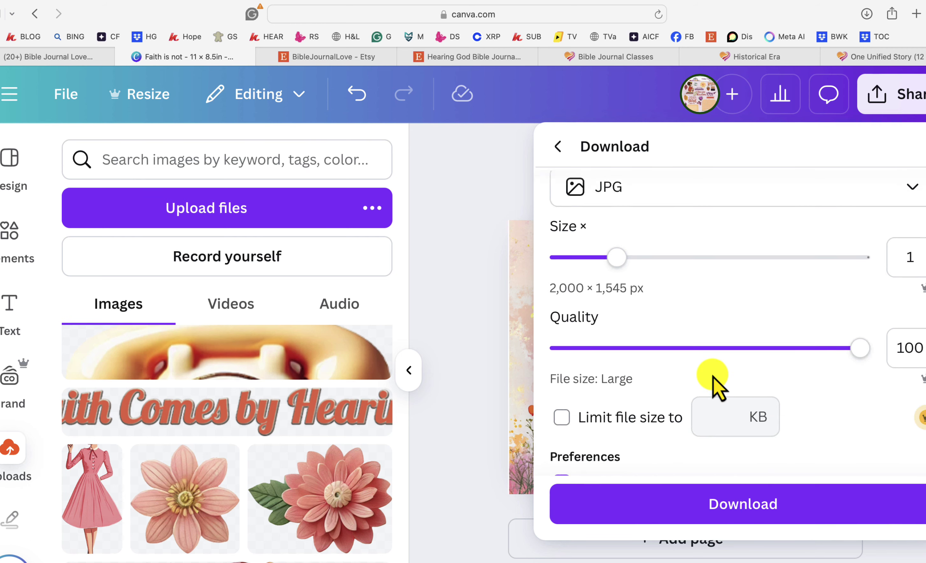
pyautogui.click(732, 507)
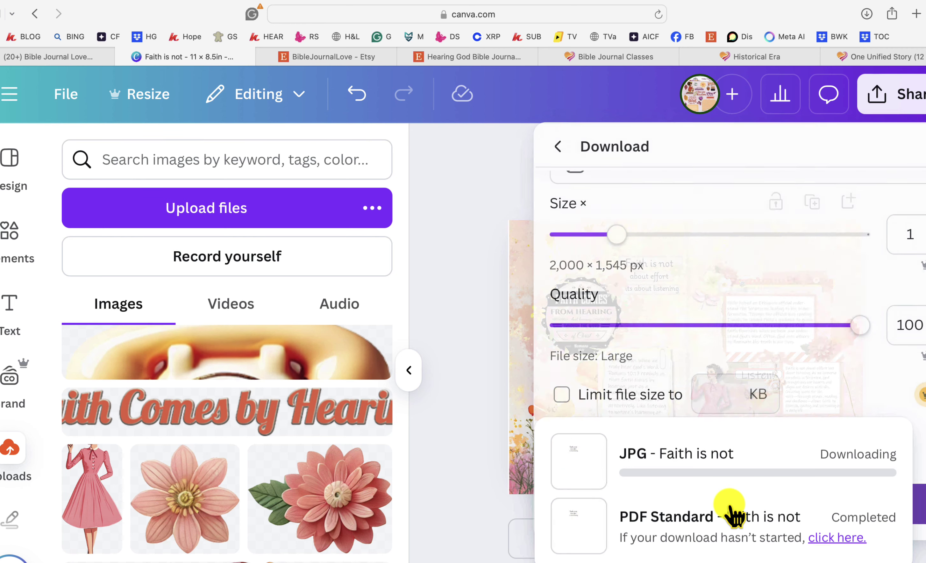